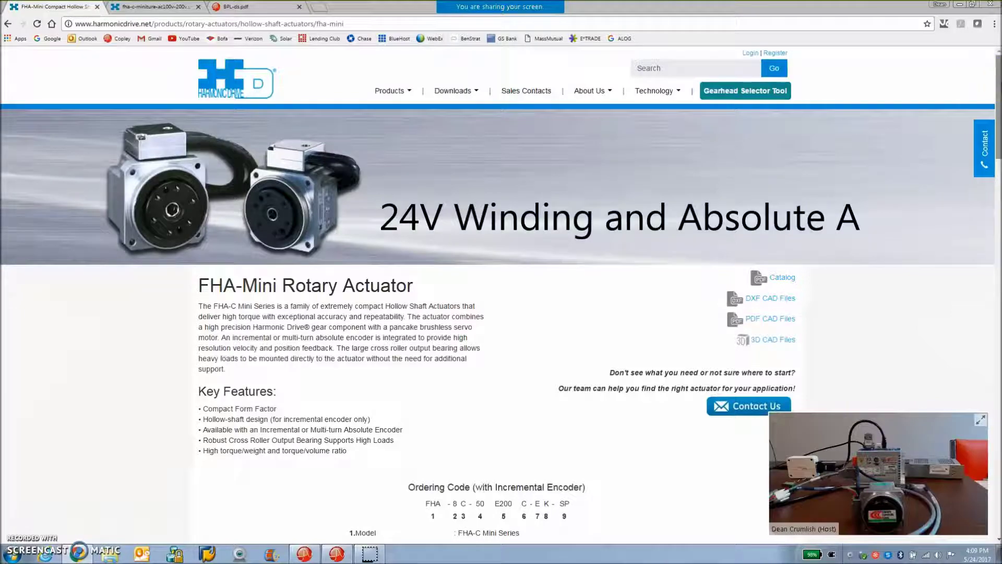
# Highlight the 12S17b absolute encoder, its 65,536 multi-turn count and the E - 24V DC supply option
pyautogui.moveTo(995, 87); pyautogui.dragTo(995, 189)
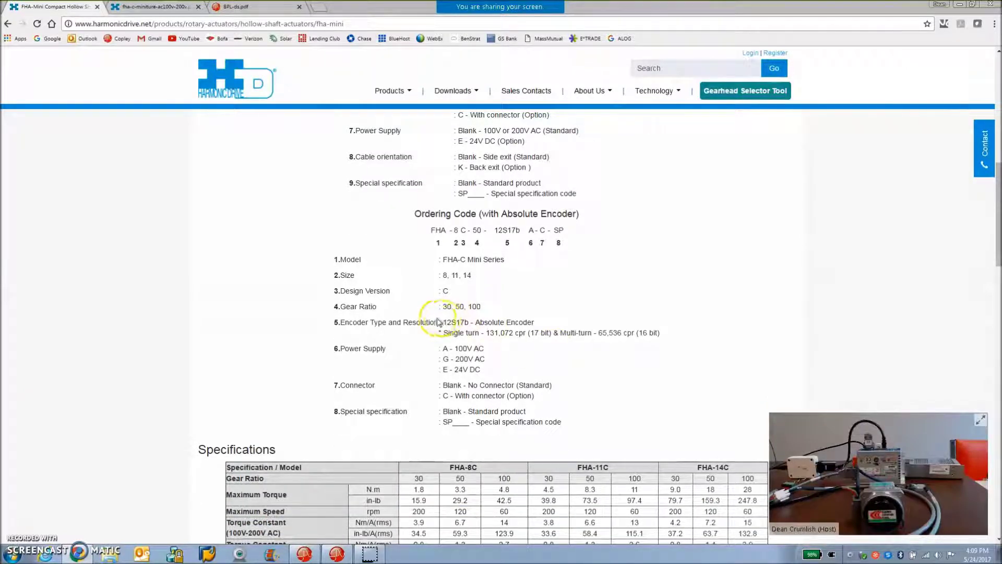
pyautogui.moveTo(443, 322); pyautogui.dragTo(522, 323)
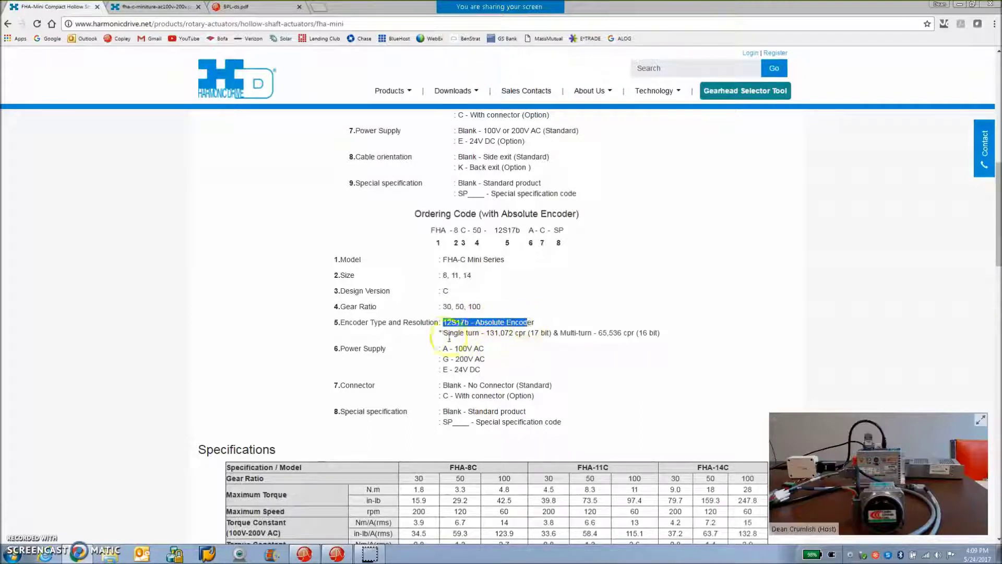
pyautogui.moveTo(444, 333); pyautogui.dragTo(615, 344)
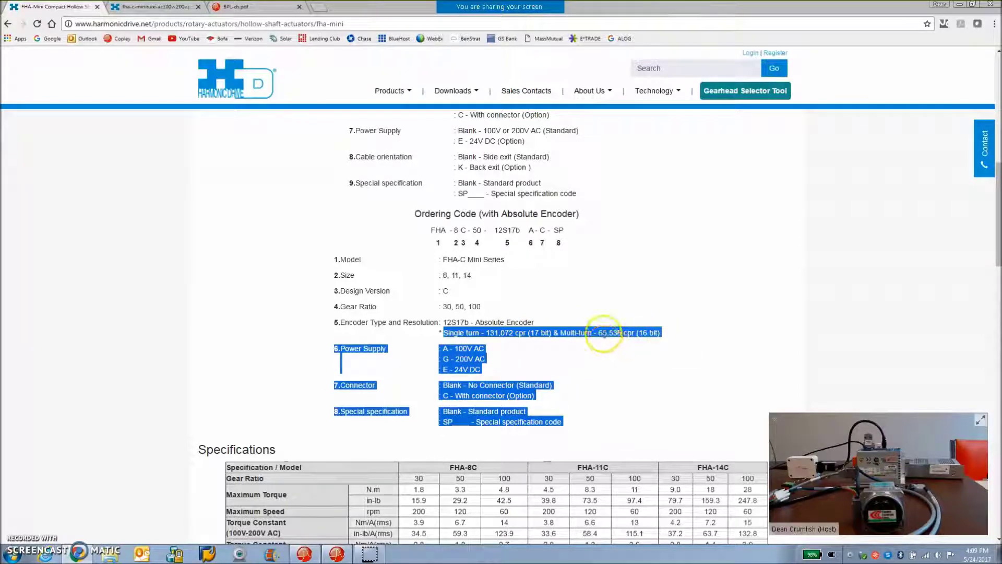
pyautogui.doubleClick(605, 334)
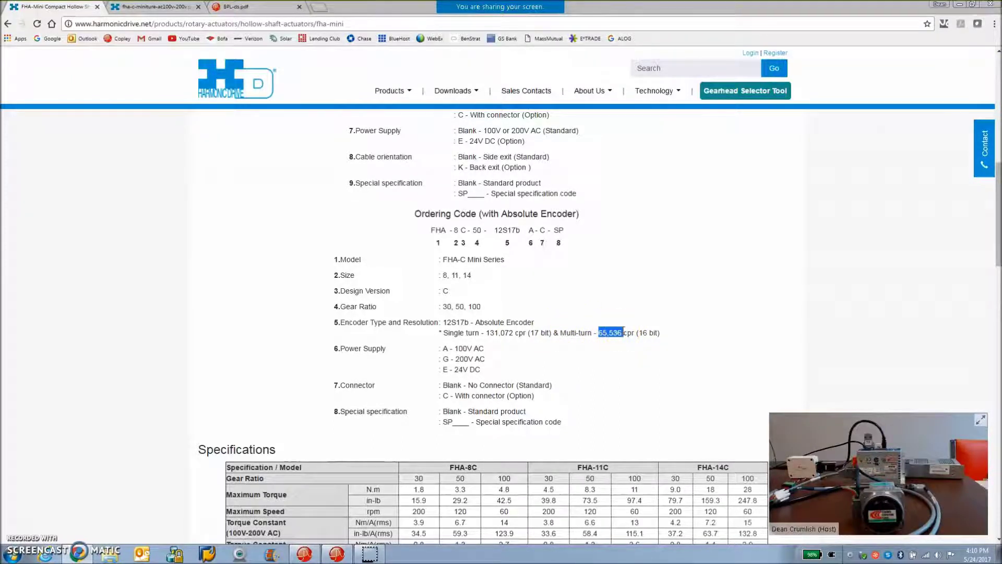
pyautogui.moveTo(443, 369); pyautogui.dragTo(511, 374)
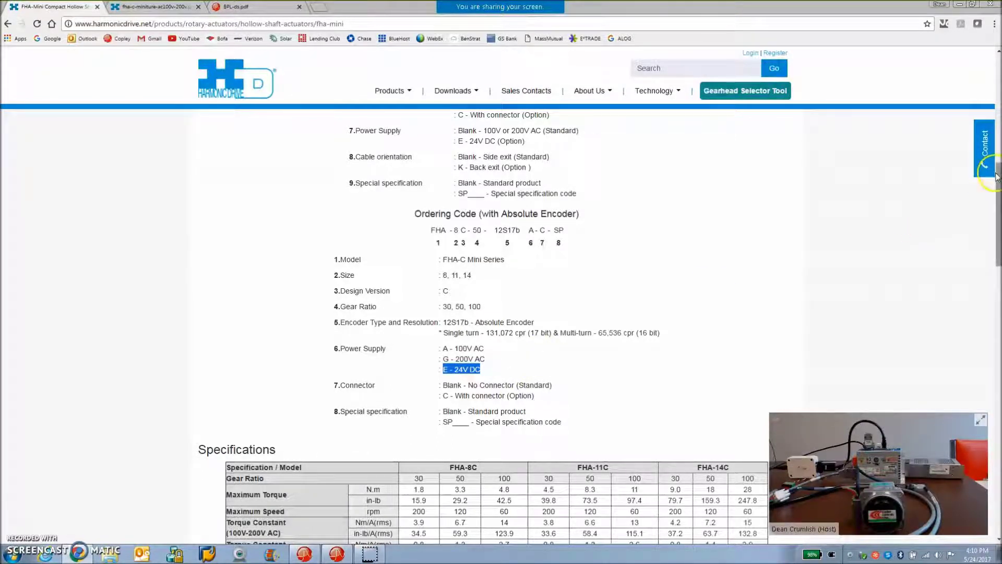
pyautogui.moveTo(997, 175); pyautogui.dragTo(997, 213)
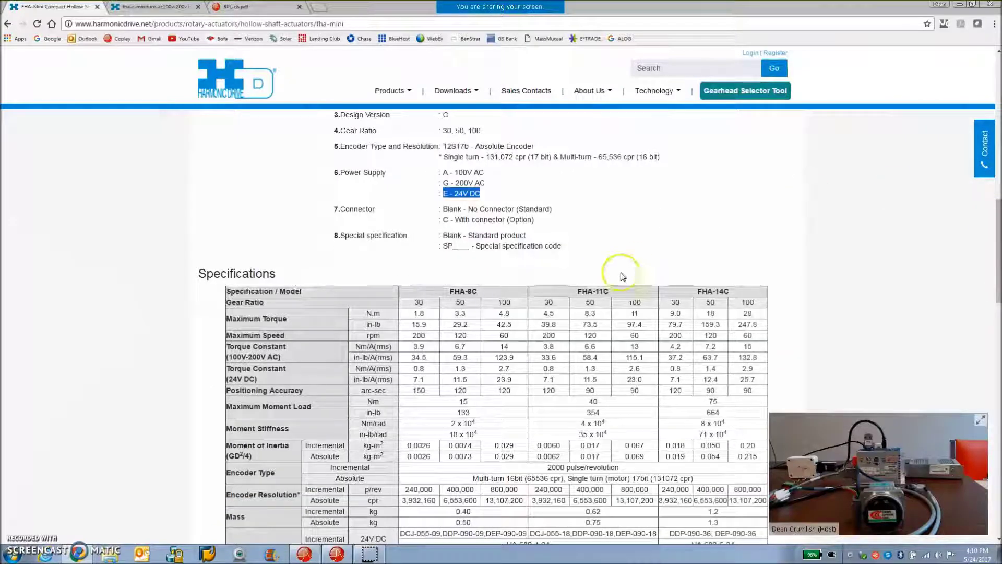
# Highlight the FHA-11C column in the Specifications table and its 8.3 torque value
pyautogui.click(581, 291)
pyautogui.moveTo(581, 290); pyautogui.dragTo(607, 291)
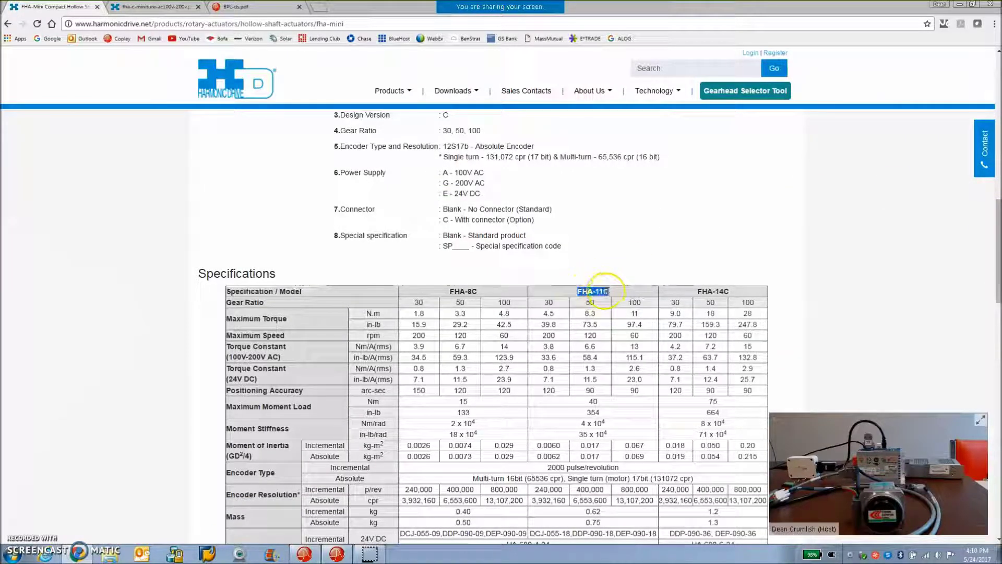
pyautogui.click(592, 312)
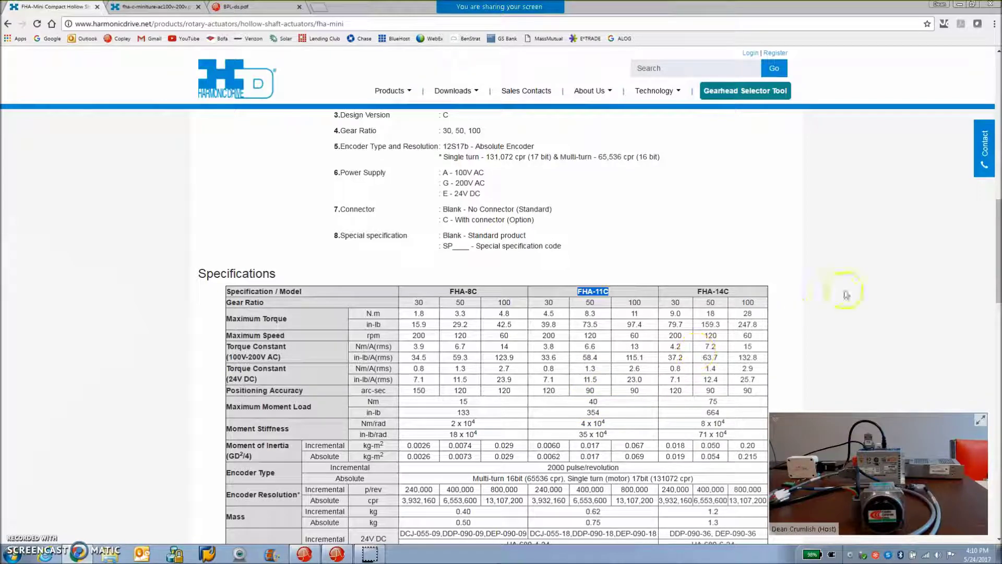
# Scroll back up and switch to the fha-c-miniture catalog PDF tab
pyautogui.moveTo(997, 240); pyautogui.dragTo(997, 255)
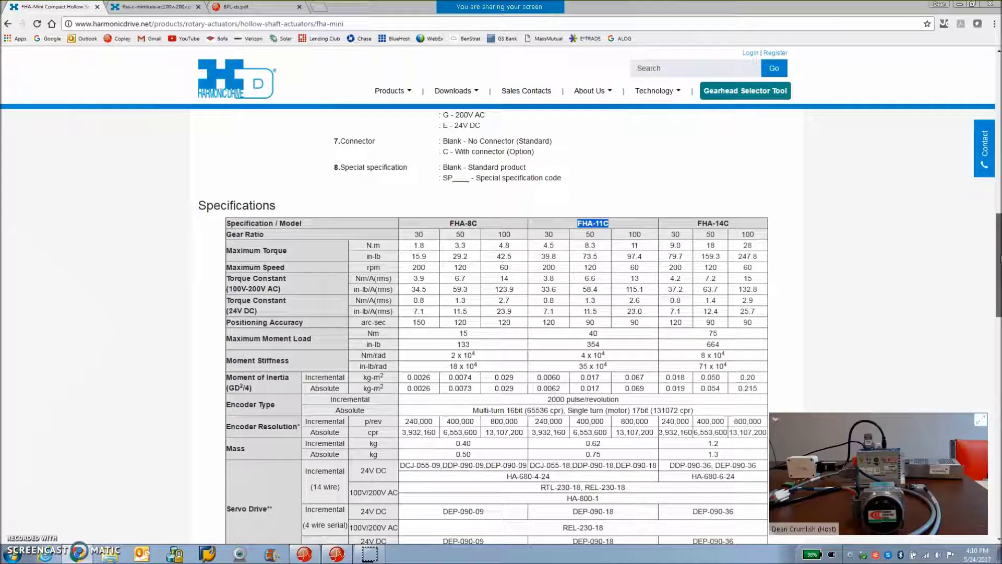
pyautogui.scroll(15, 322, 102)
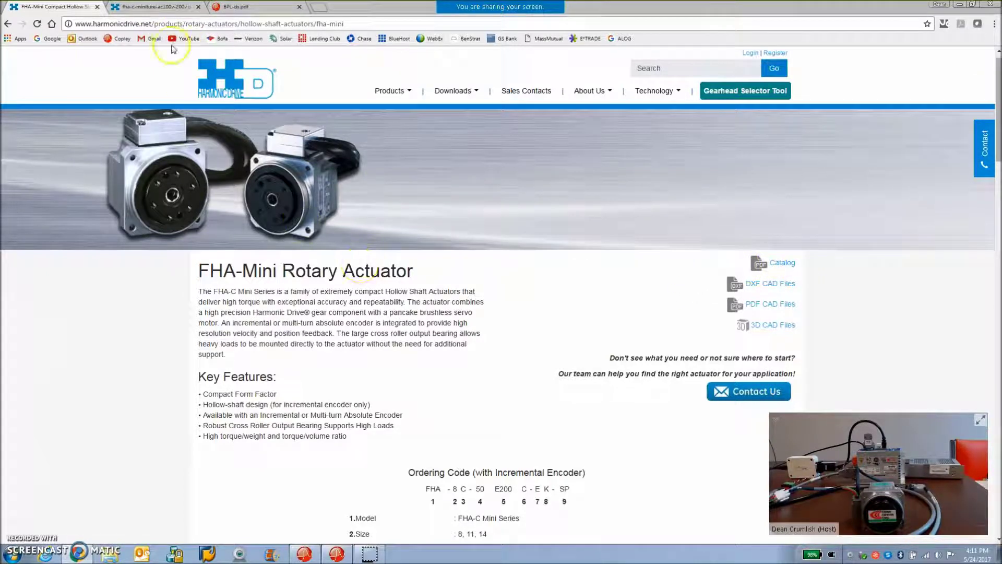
pyautogui.click(145, 7)
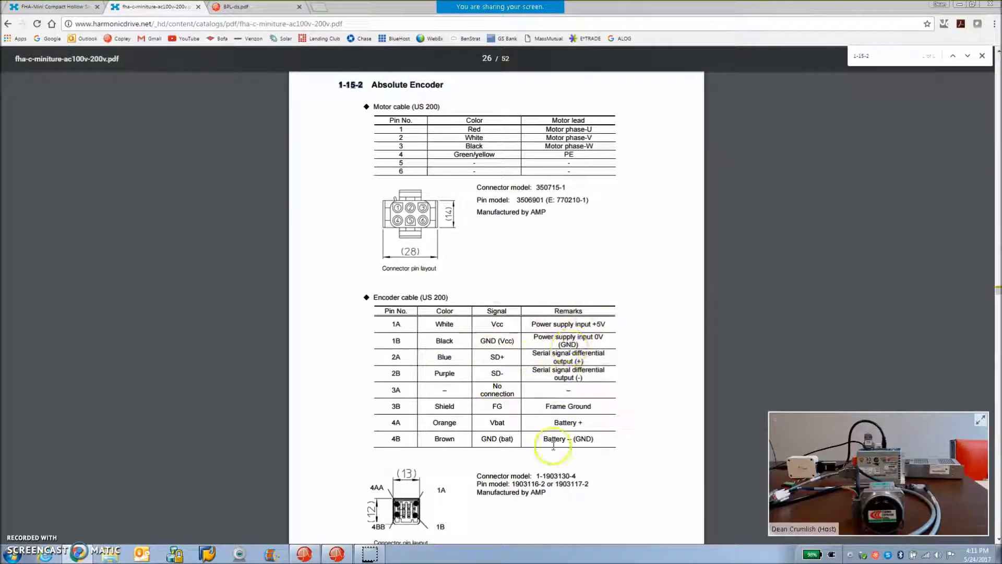
# Highlight Frame Ground in the encoder cable pinout, then switch to the BPL-ds.pdf datasheet
pyautogui.moveTo(545, 406); pyautogui.dragTo(596, 407)
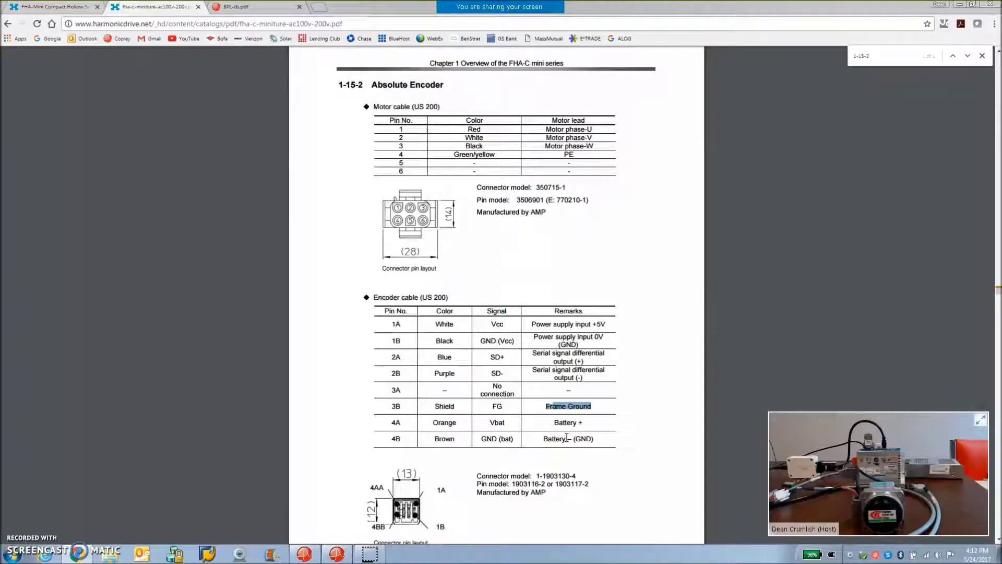
pyautogui.click(555, 420)
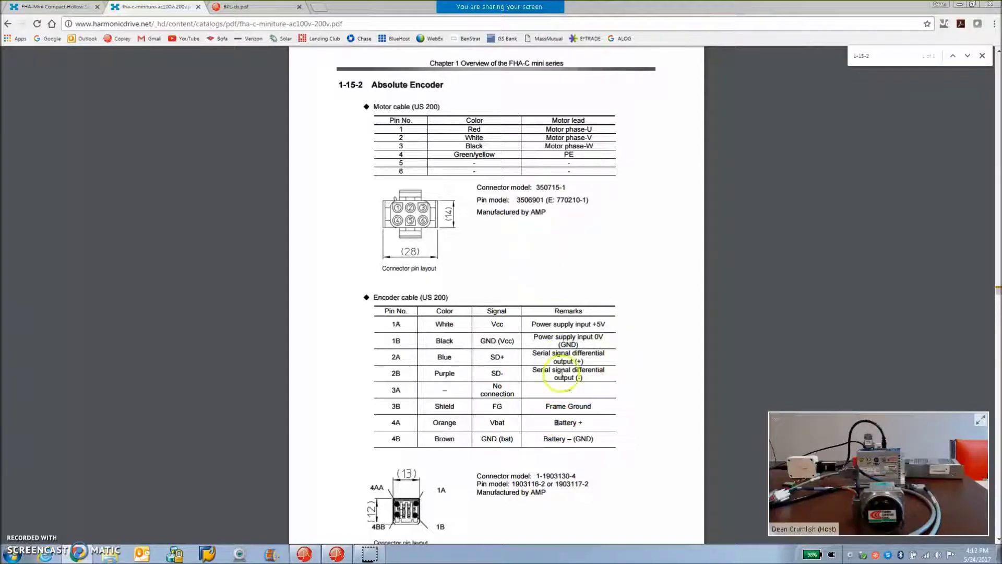
pyautogui.click(262, 12)
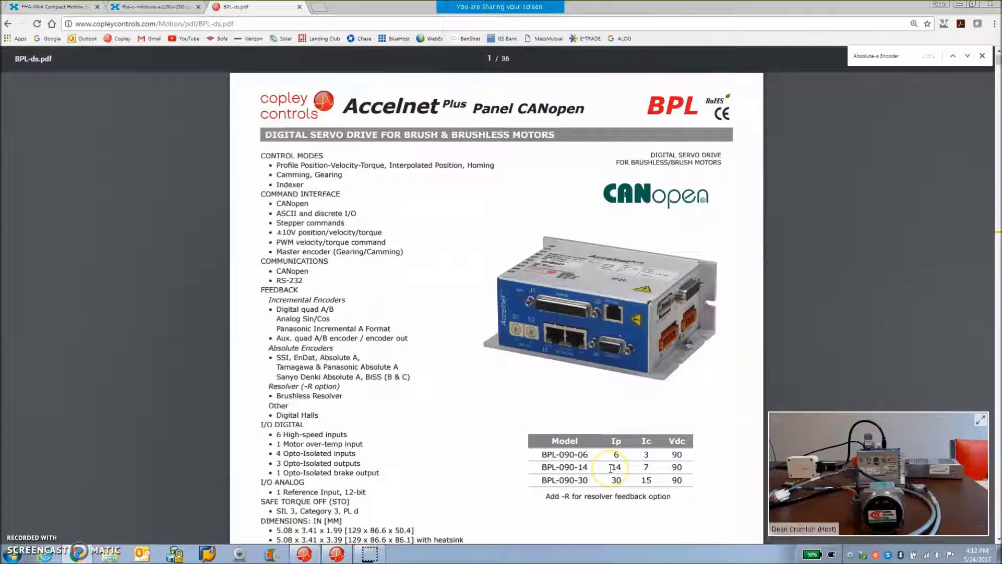
# Highlight the BPL-090-14 model name in the datasheet's model table
pyautogui.moveTo(539, 467); pyautogui.dragTo(590, 466)
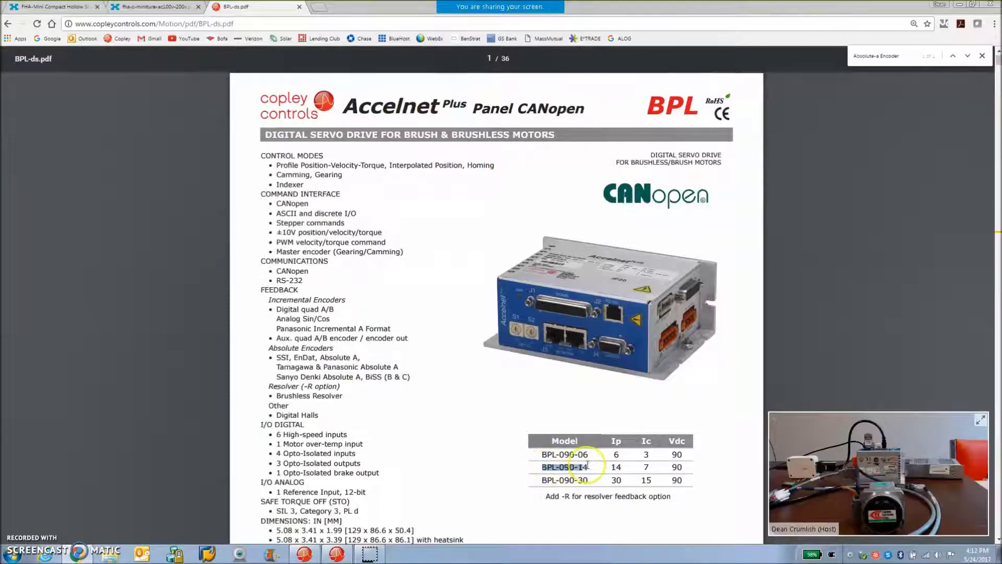
pyautogui.click(613, 466)
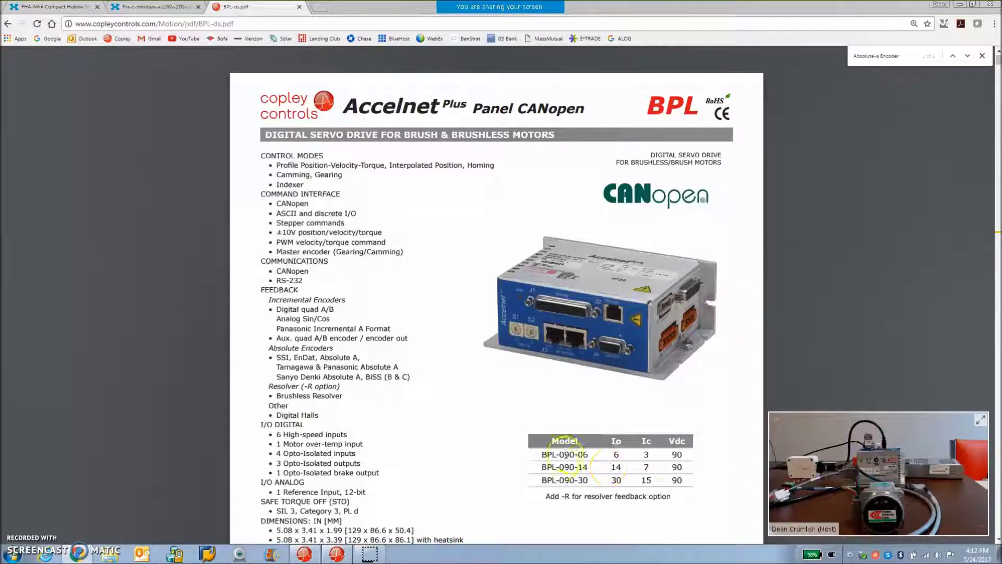
pyautogui.moveTo(542, 467); pyautogui.dragTo(591, 466)
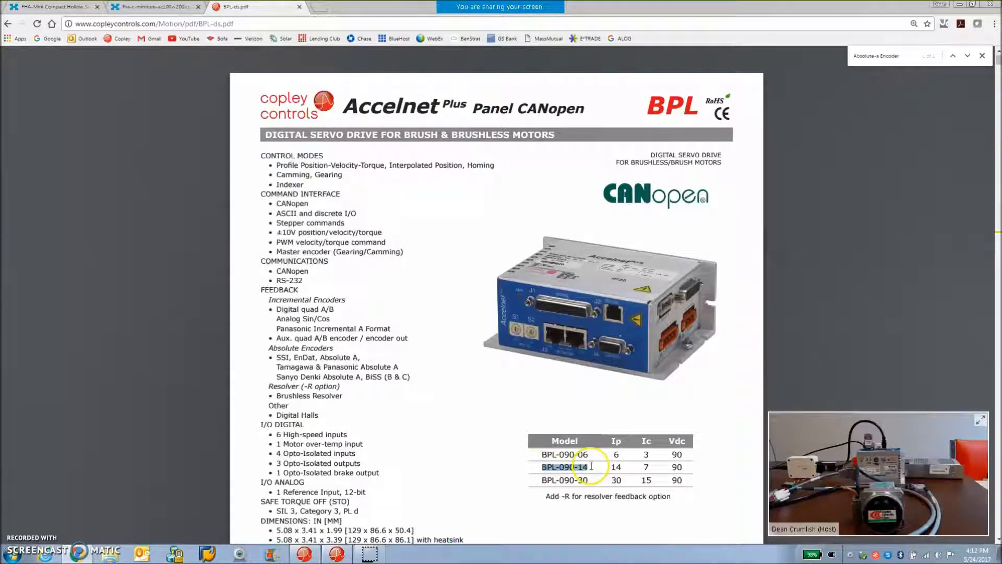
pyautogui.click(595, 466)
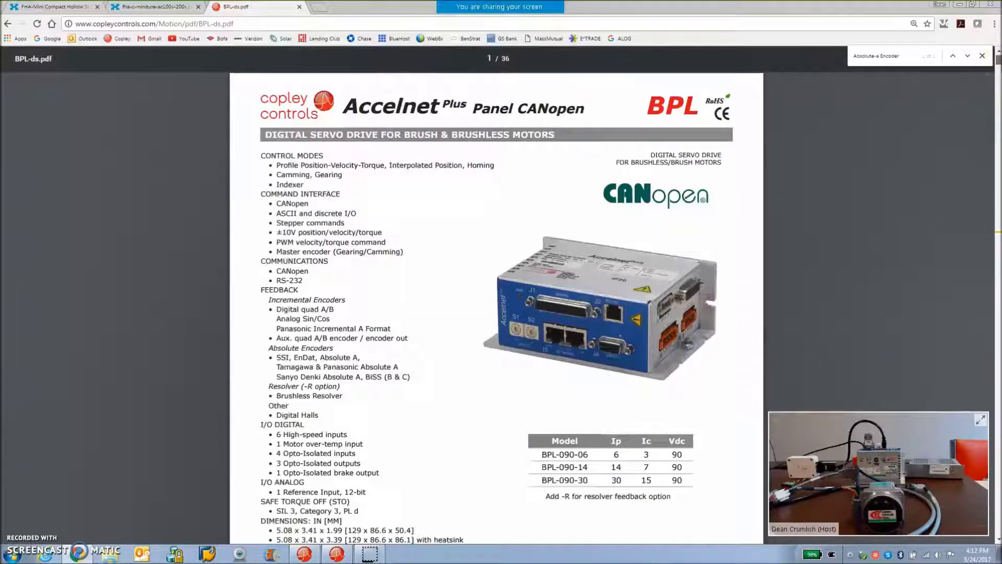
pyautogui.moveTo(997, 59); pyautogui.dragTo(997, 61)
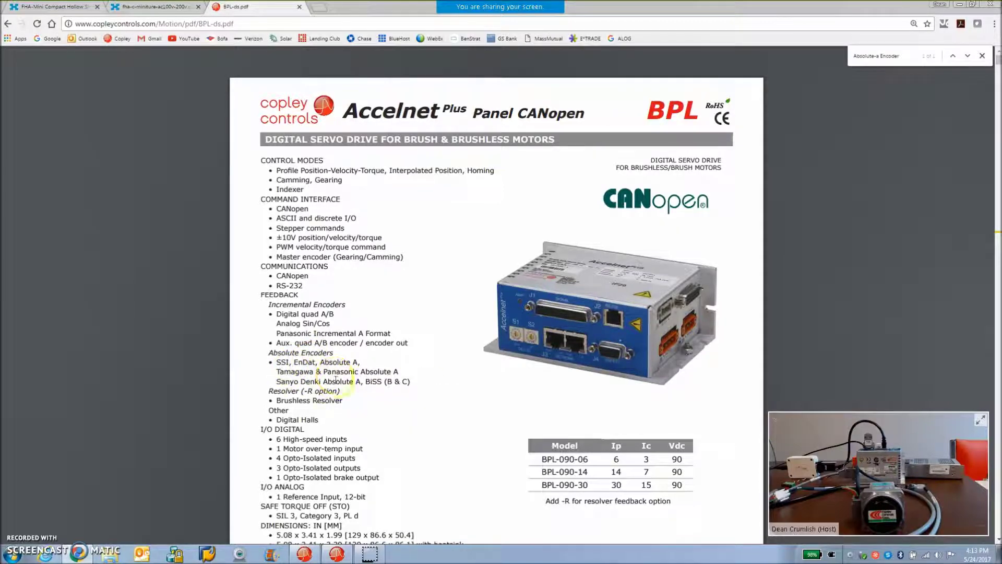
# Jump to the next Absolute-A encoder match, then minimize Chrome and enlarge the host's webcam video
pyautogui.click(968, 56)
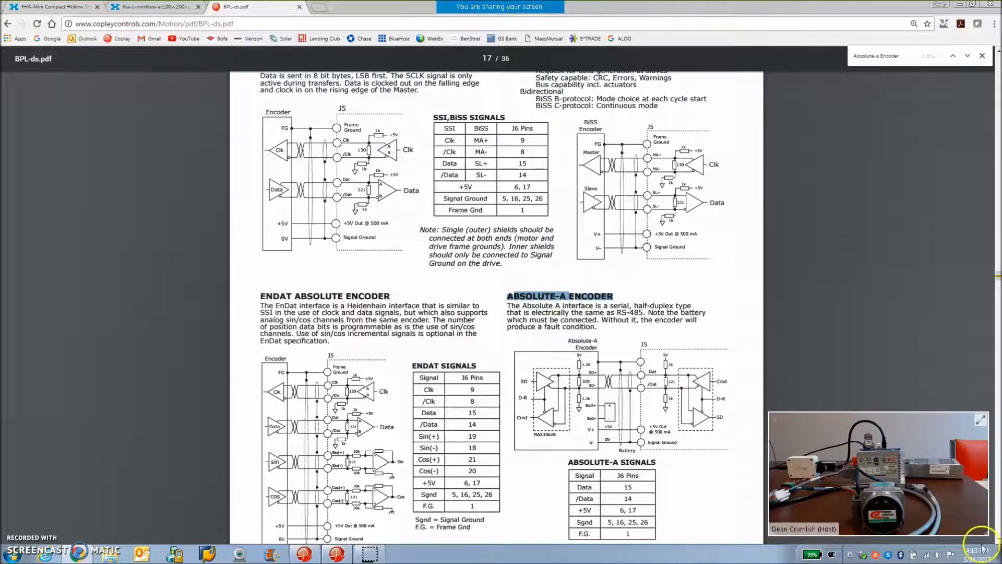
pyautogui.click(998, 541)
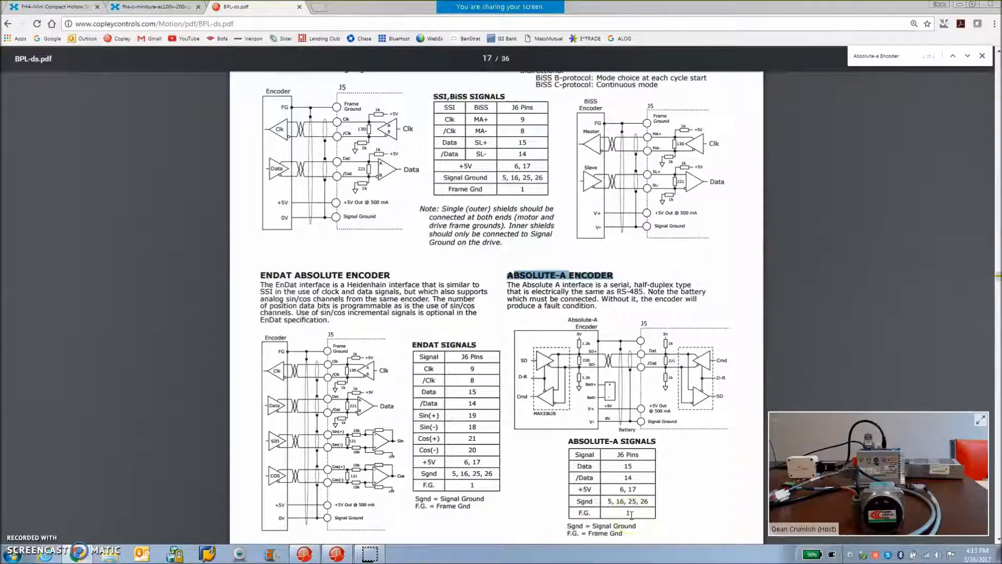
pyautogui.click(959, 4)
pyautogui.click(980, 419)
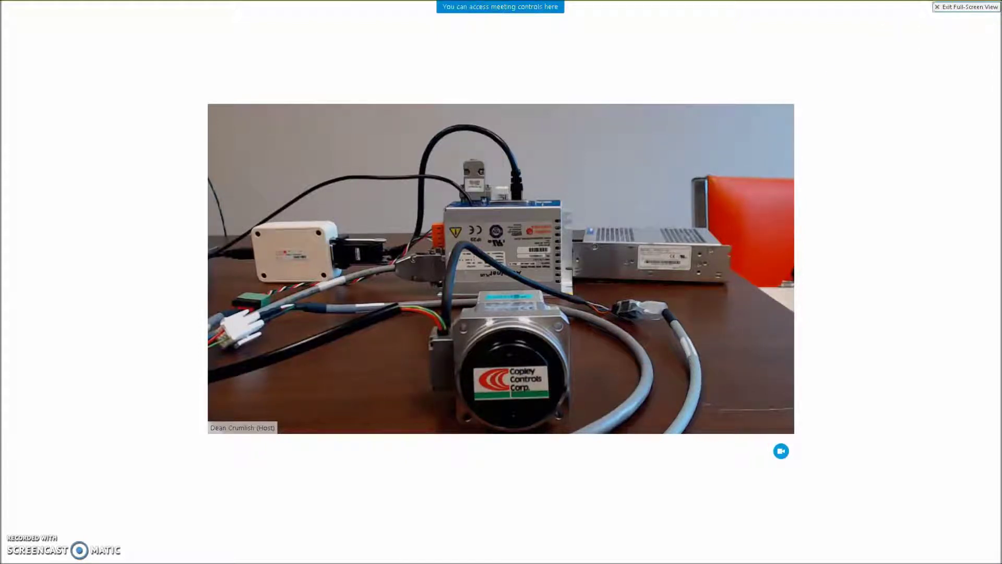
pyautogui.click(951, 6)
# Connect to the BPL-090-06 drive over the CAN network and view the Basic Setup summary
pyautogui.click(500, 299)
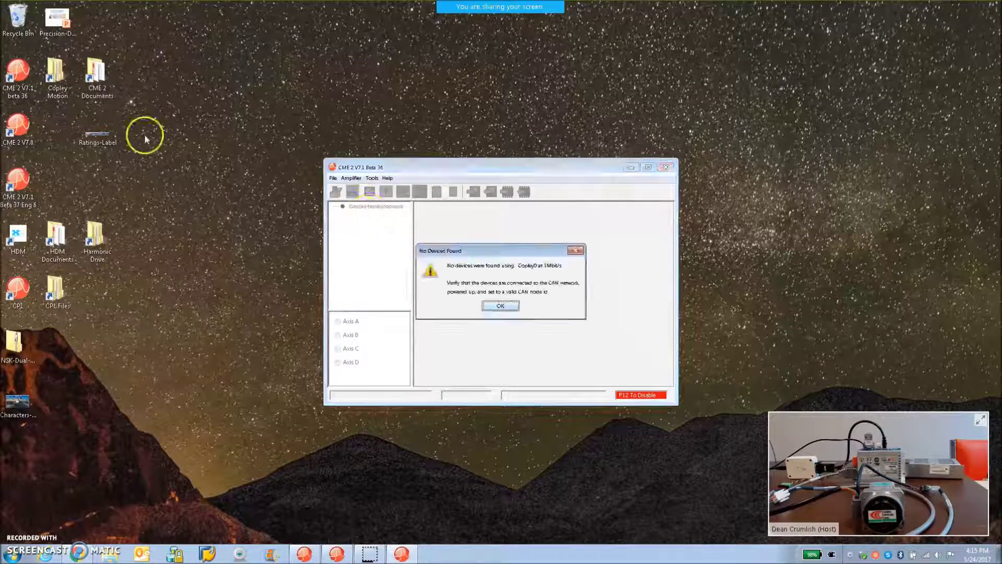
pyautogui.click(509, 308)
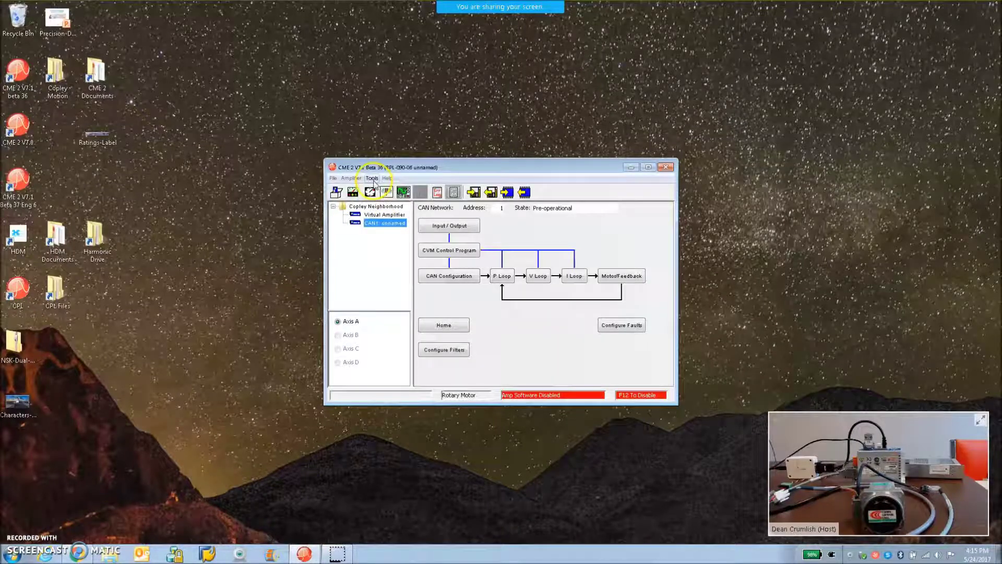
pyautogui.click(372, 179)
pyautogui.click(387, 191)
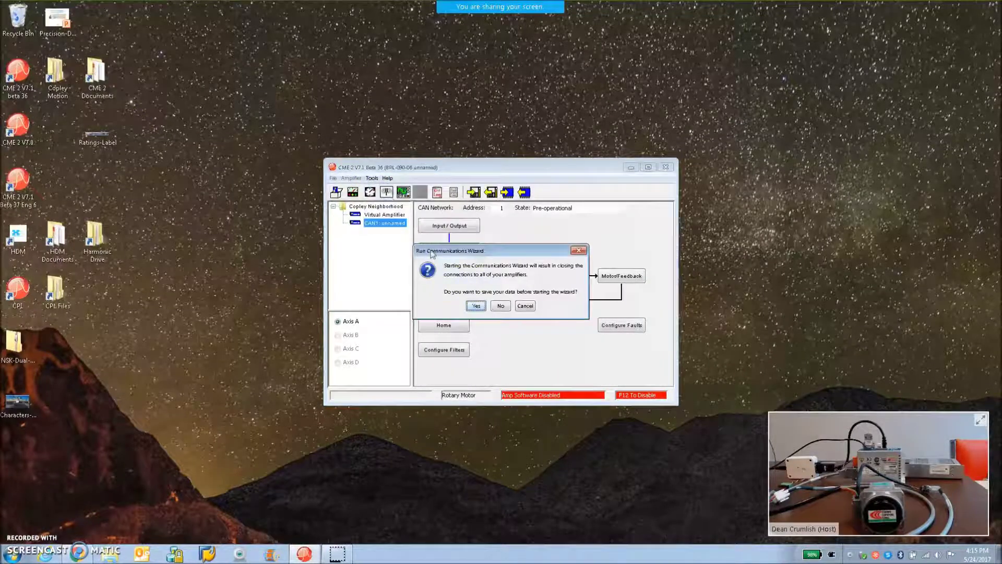
pyautogui.click(501, 306)
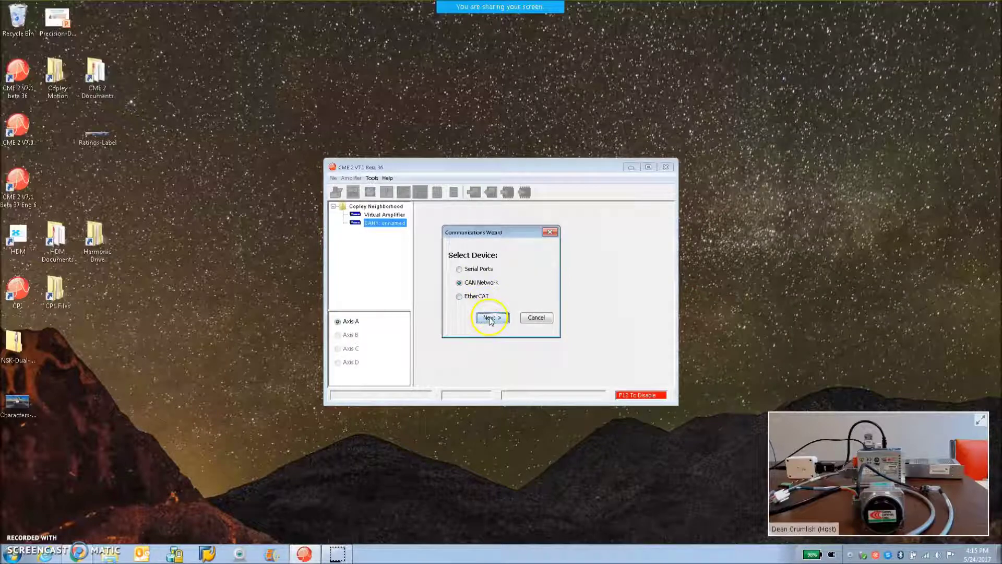
pyautogui.click(490, 318)
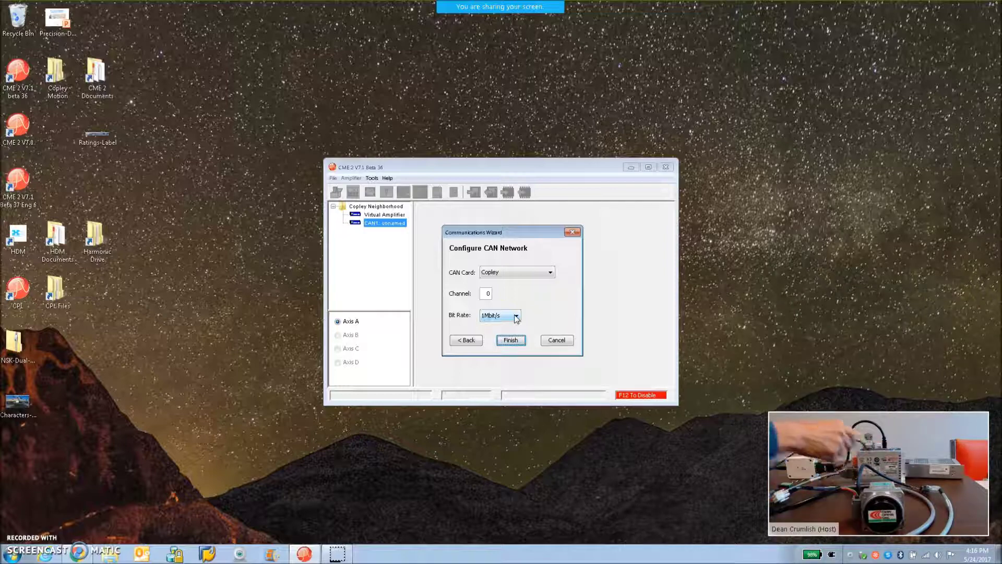
pyautogui.click(510, 340)
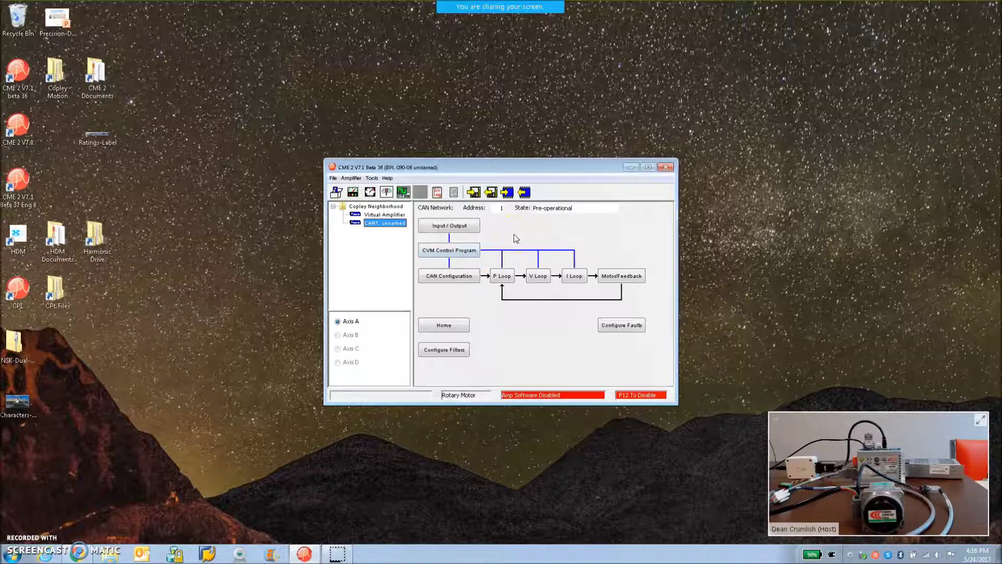
pyautogui.click(336, 192)
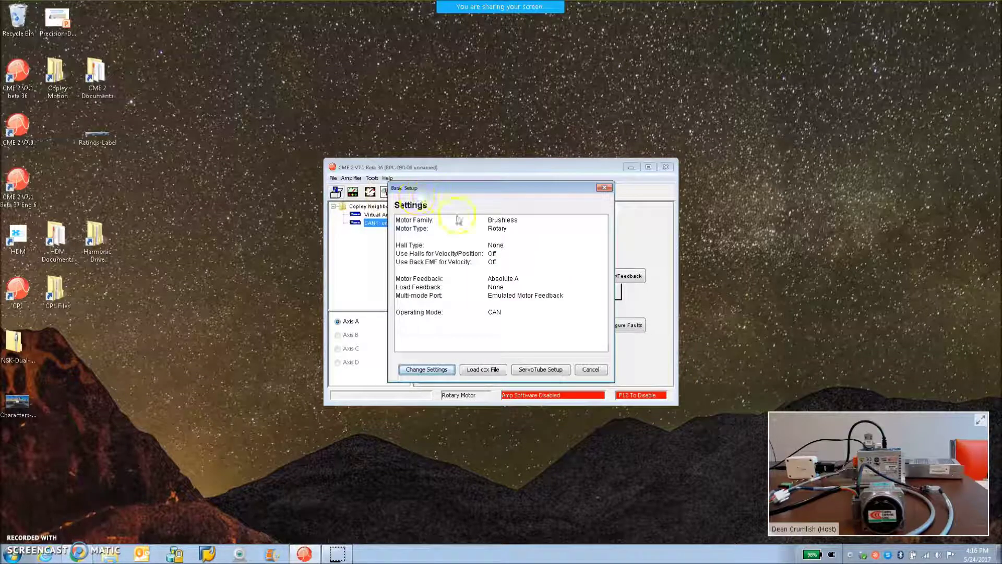
# Confirm brushless rotary motor, Absolute A feedback and position mode over CAN, saving to flash
pyautogui.click(424, 369)
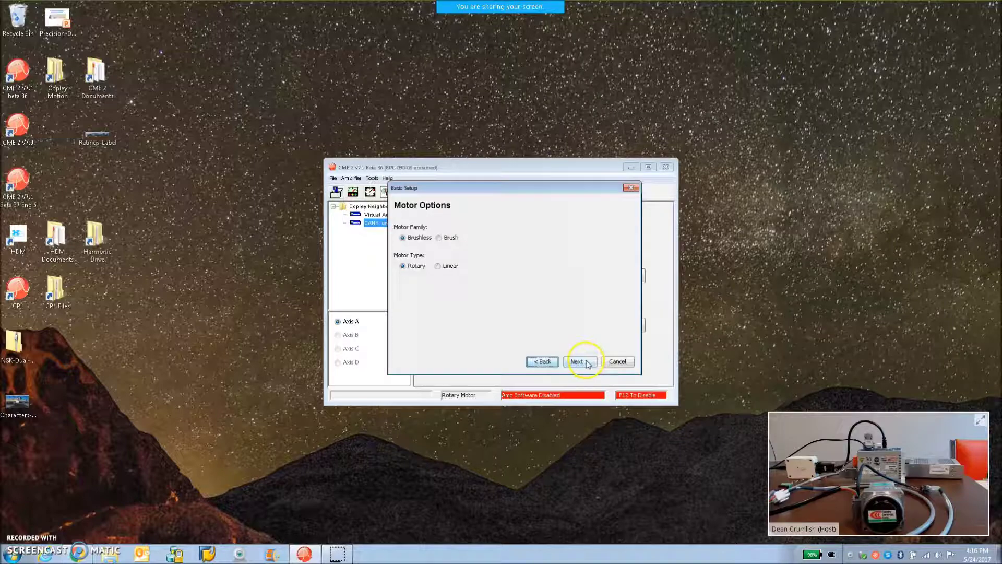
pyautogui.click(586, 361)
pyautogui.click(577, 362)
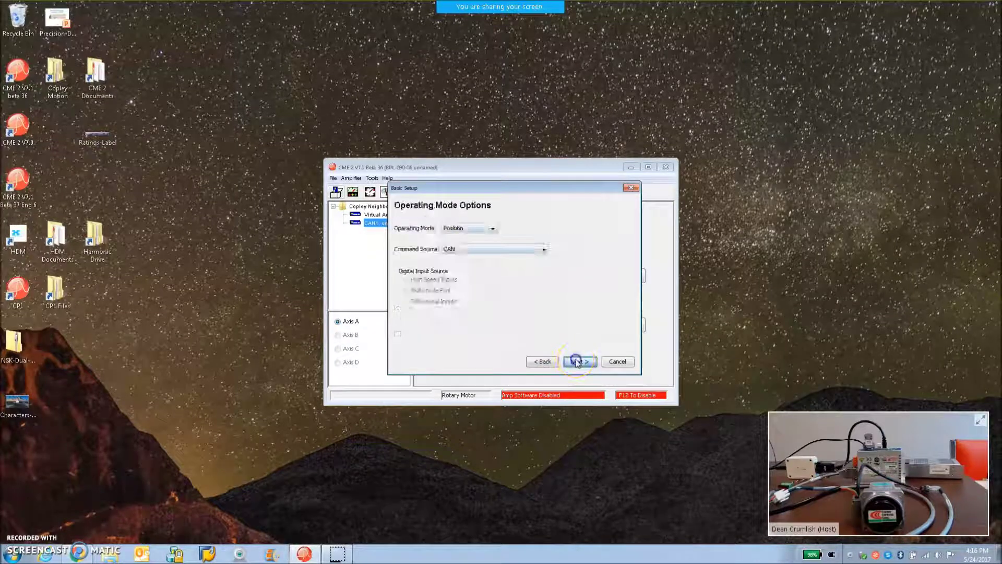
pyautogui.click(576, 361)
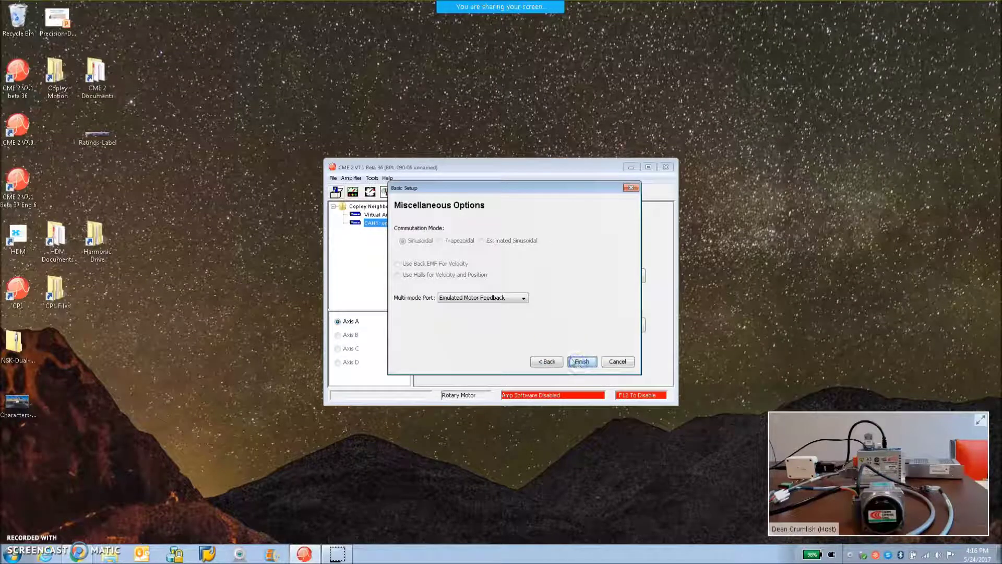
pyautogui.click(580, 361)
pyautogui.click(583, 362)
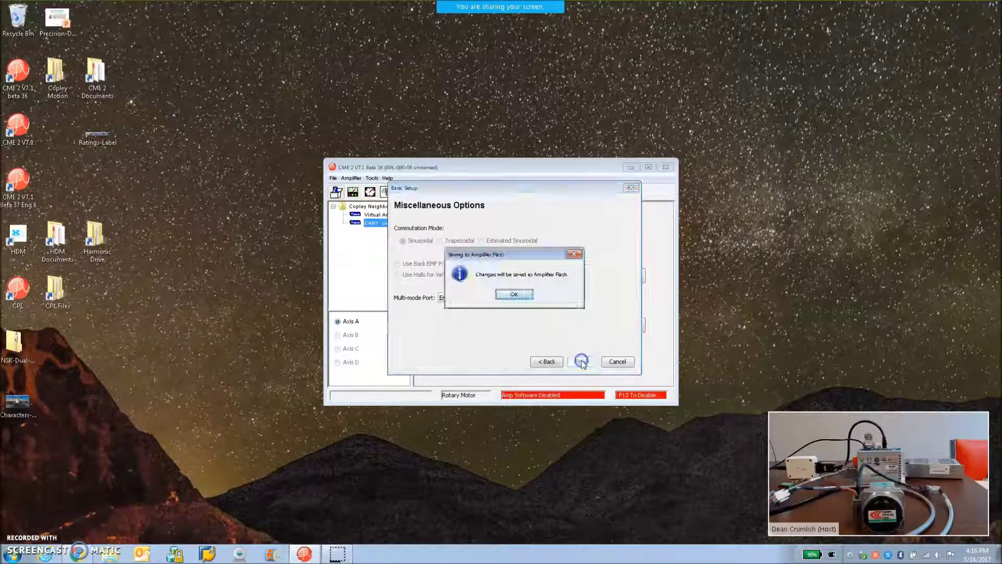
pyautogui.click(519, 299)
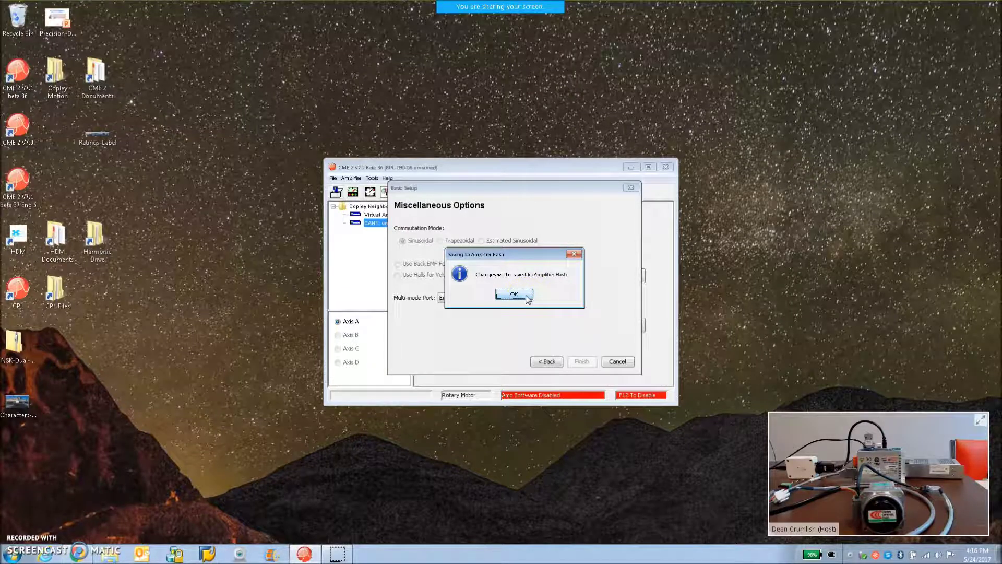
pyautogui.click(527, 296)
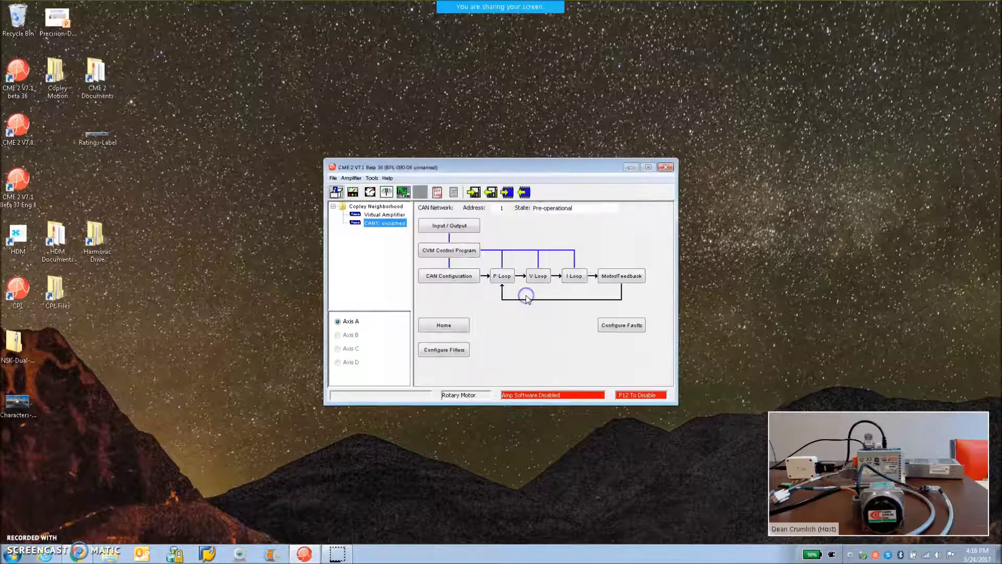
# Open the FHA-11C motor data and review its inertia and continuous torque values
pyautogui.click(629, 278)
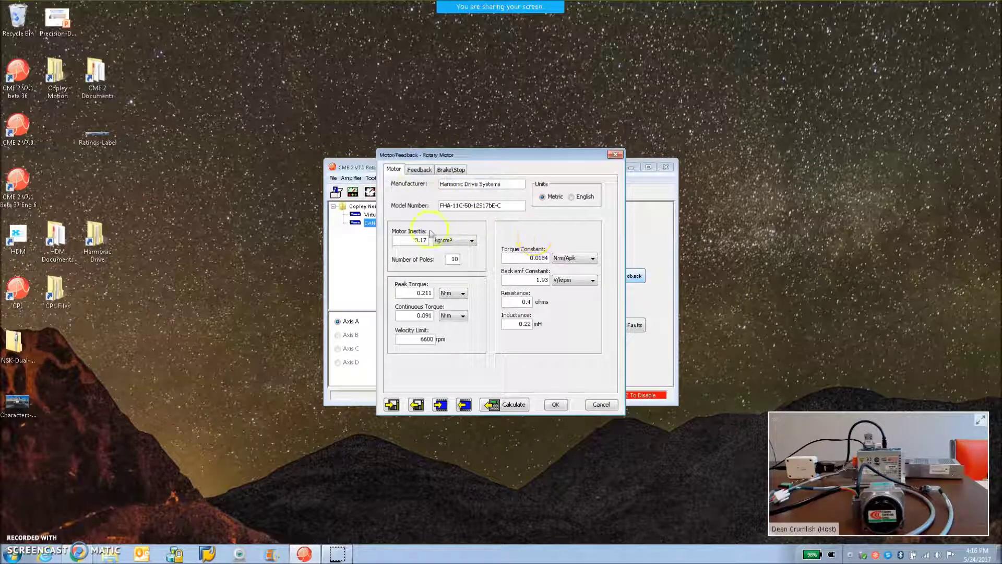
pyautogui.click(444, 240)
pyautogui.click(438, 315)
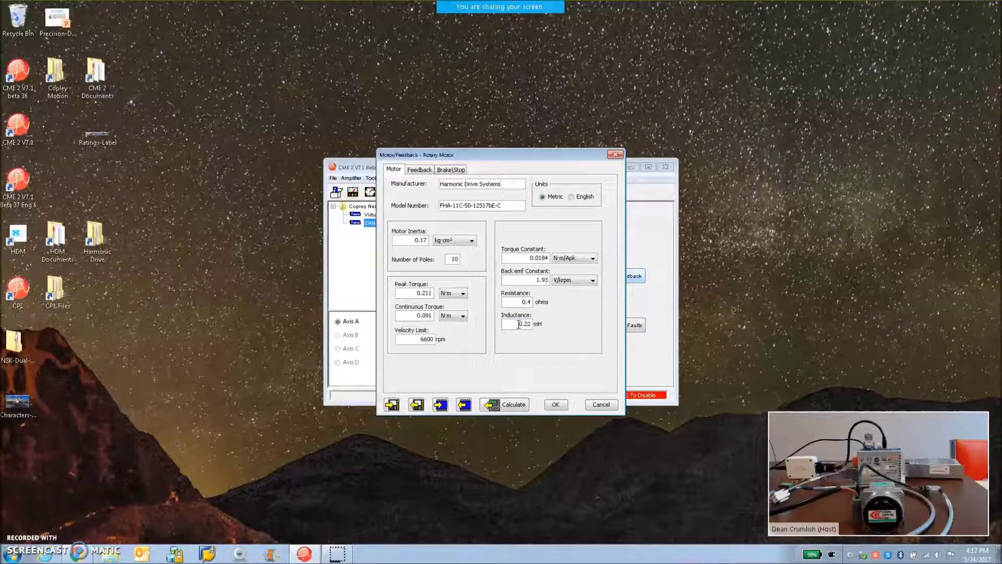
# Compare the back emf constant in V/rad/s and V/krpm, and check peak torque
pyautogui.click(557, 281)
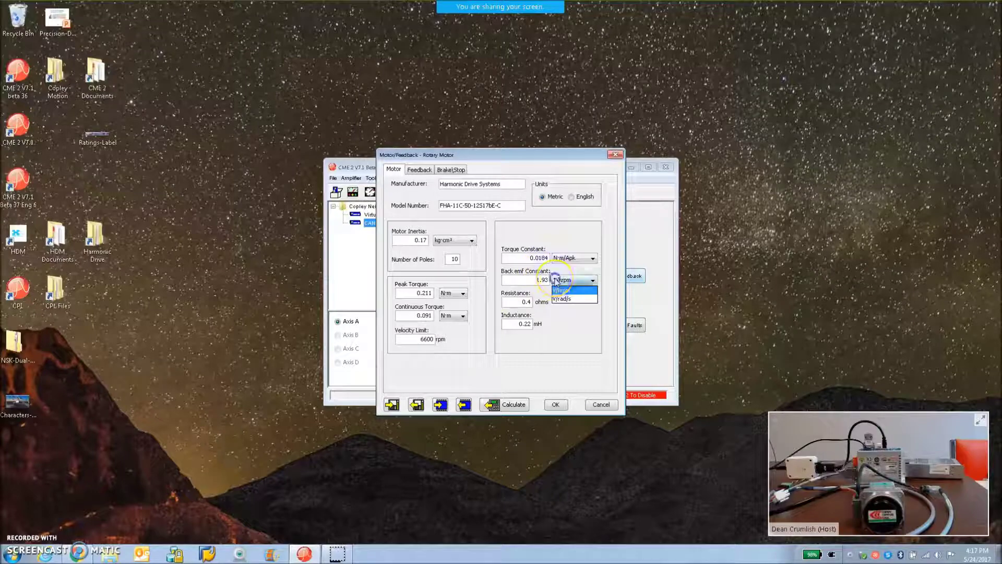
pyautogui.click(558, 299)
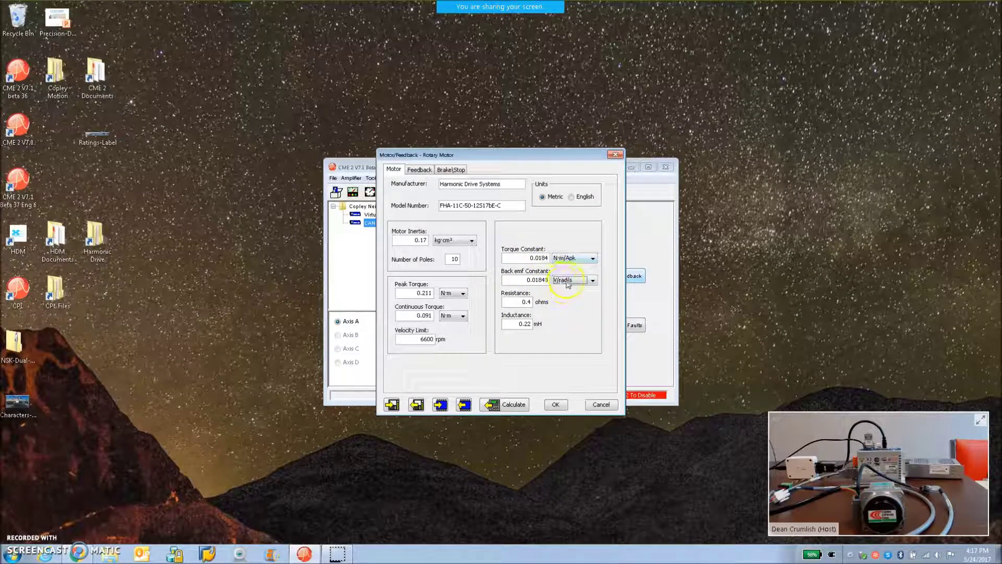
pyautogui.click(572, 284)
pyautogui.click(562, 289)
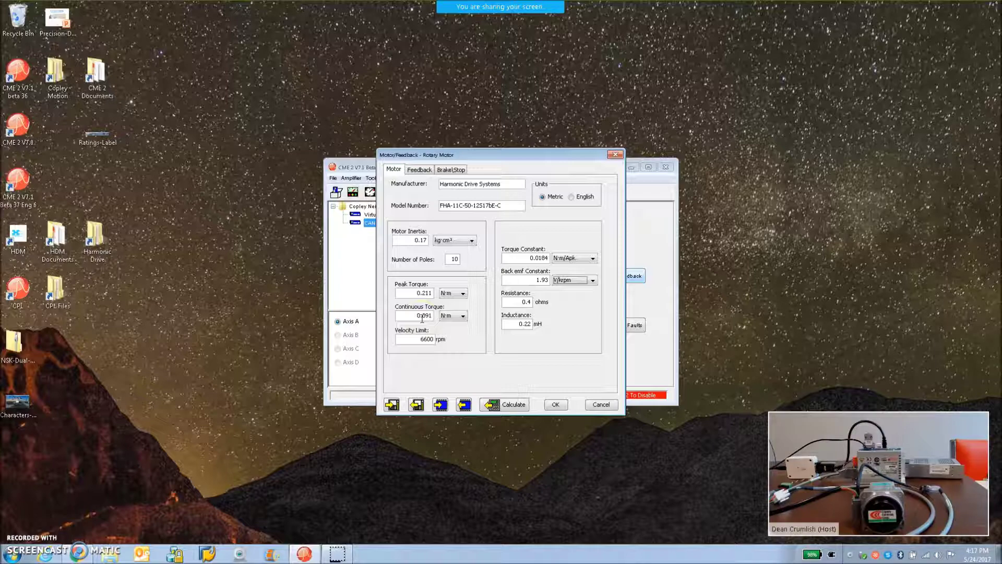
pyautogui.click(414, 293)
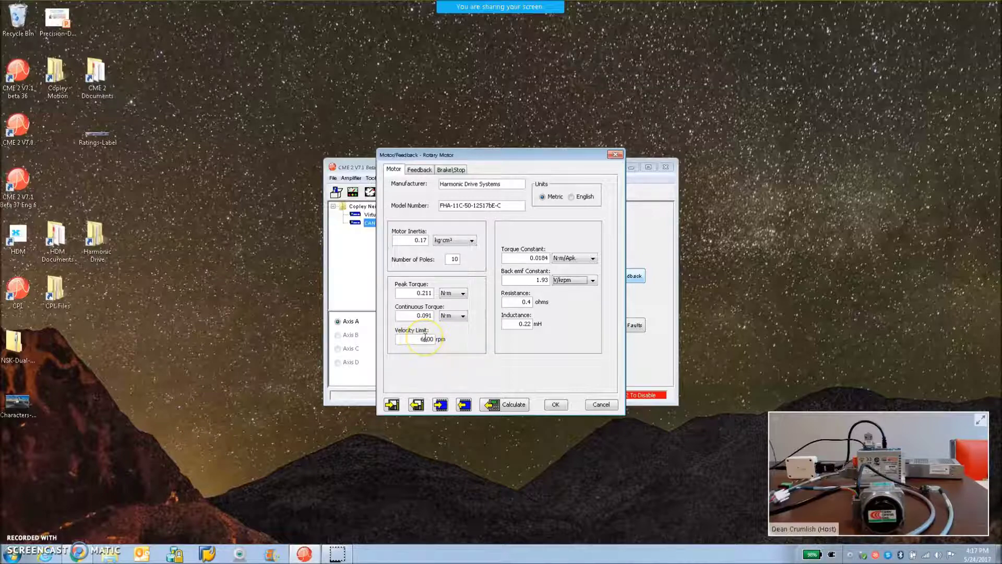
# Set the encoder to ignore battery errors, calculate gains and save the motor data to flash
pyautogui.click(425, 172)
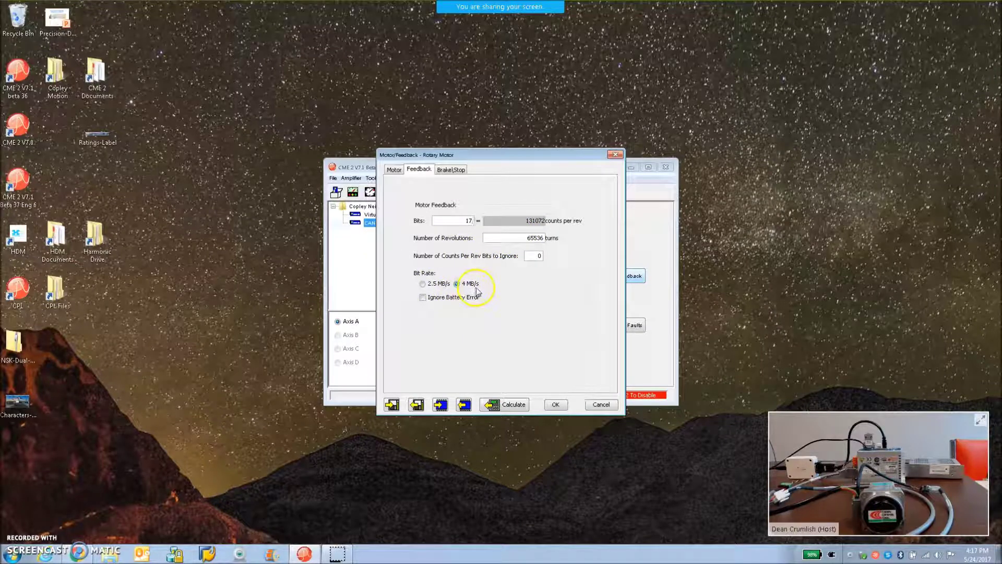
pyautogui.click(423, 298)
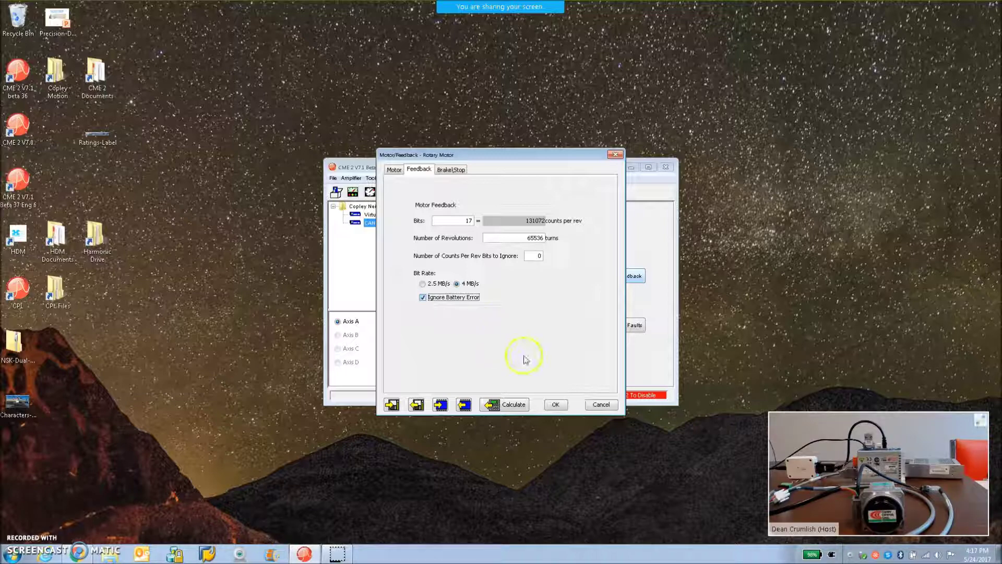
pyautogui.click(555, 405)
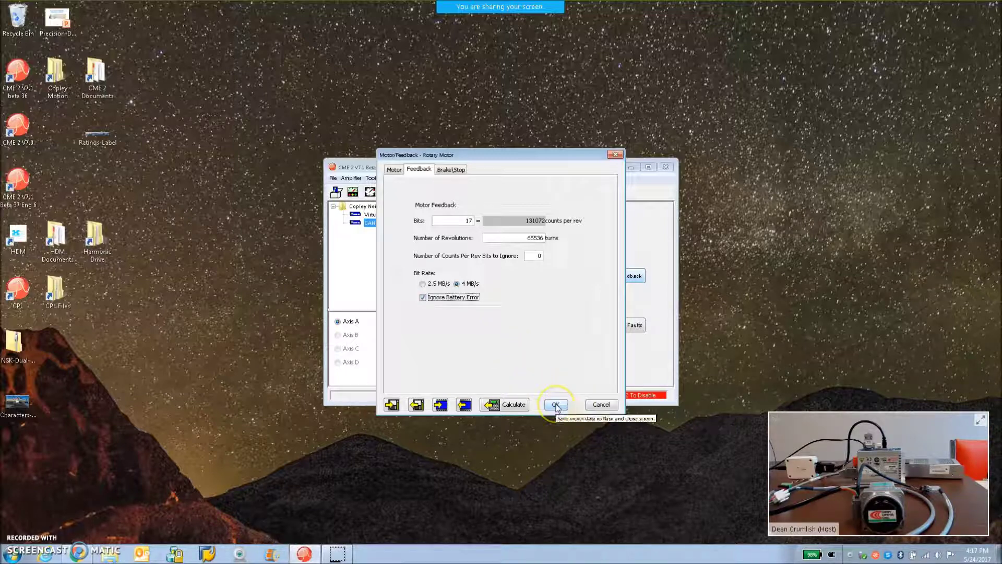
pyautogui.click(511, 406)
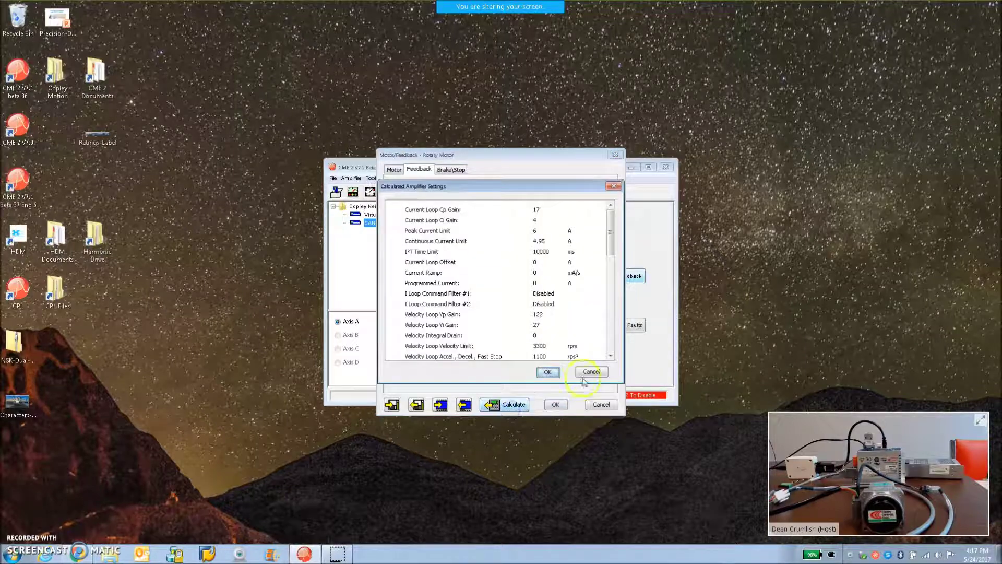
pyautogui.click(547, 372)
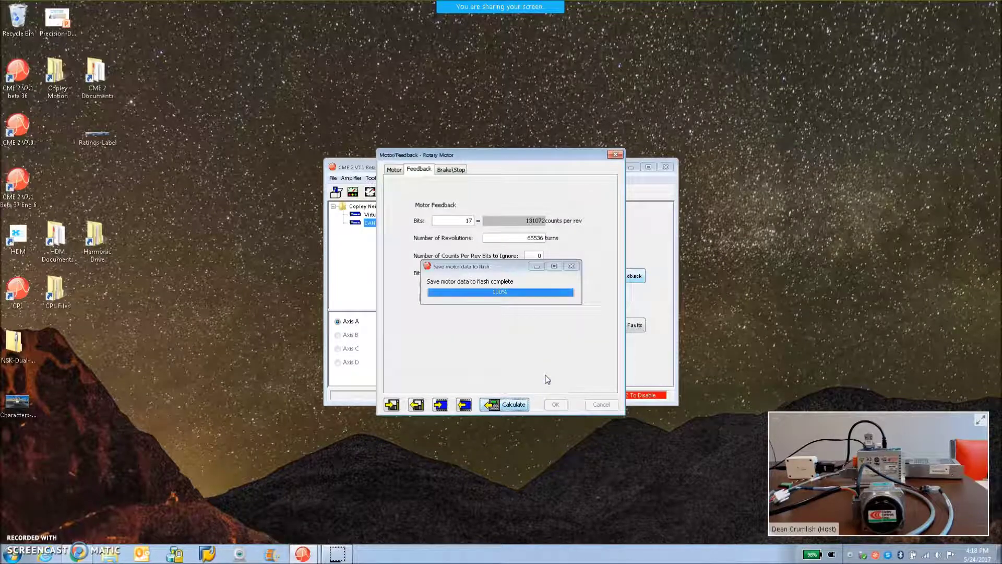
pyautogui.click(511, 306)
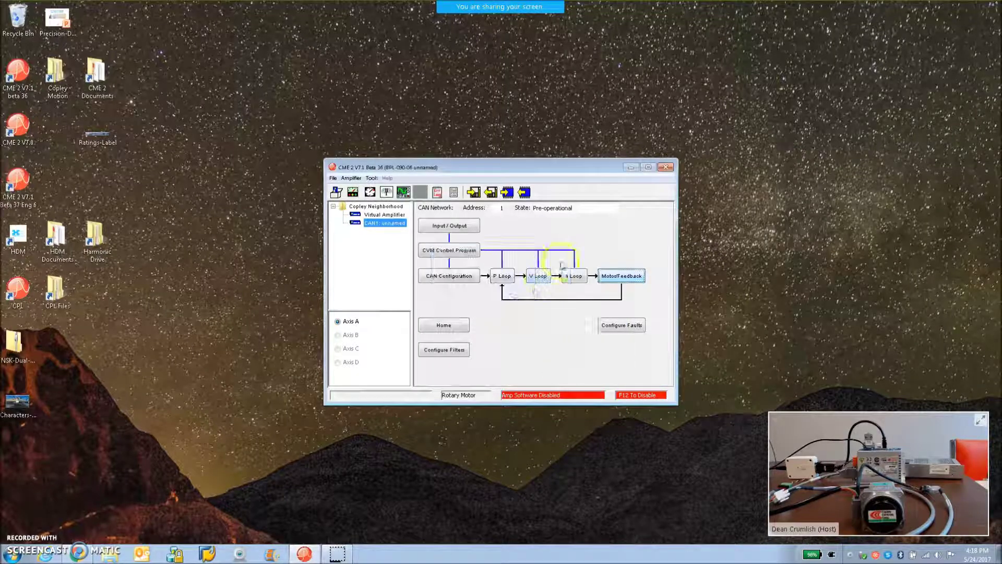
# In the Oscilloscope, set the function generator to Current and run a trial square-wave trace
pyautogui.click(403, 194)
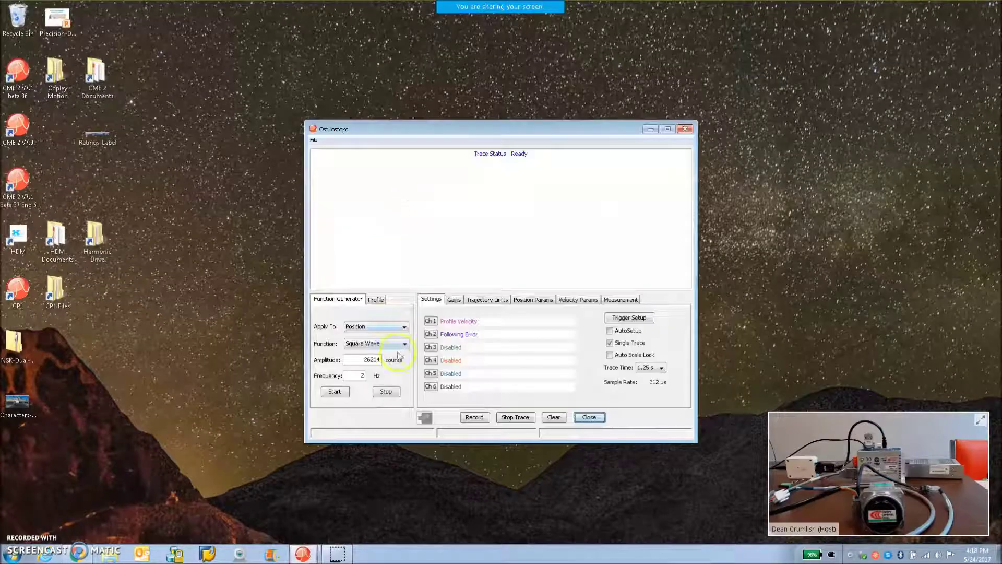
pyautogui.click(374, 326)
pyautogui.click(363, 358)
pyautogui.click(335, 392)
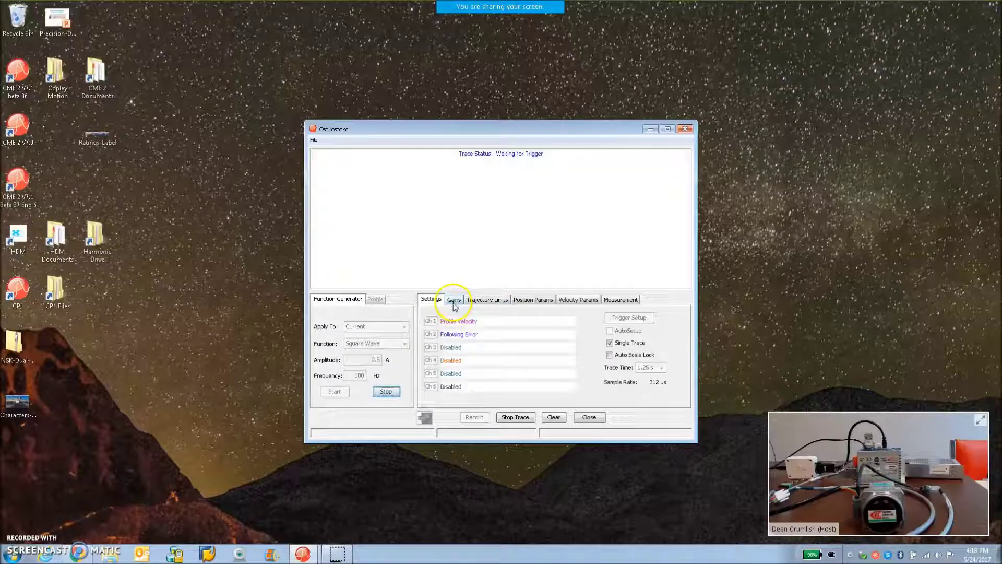
pyautogui.click(386, 392)
pyautogui.moveTo(455, 128); pyautogui.dragTo(680, 93)
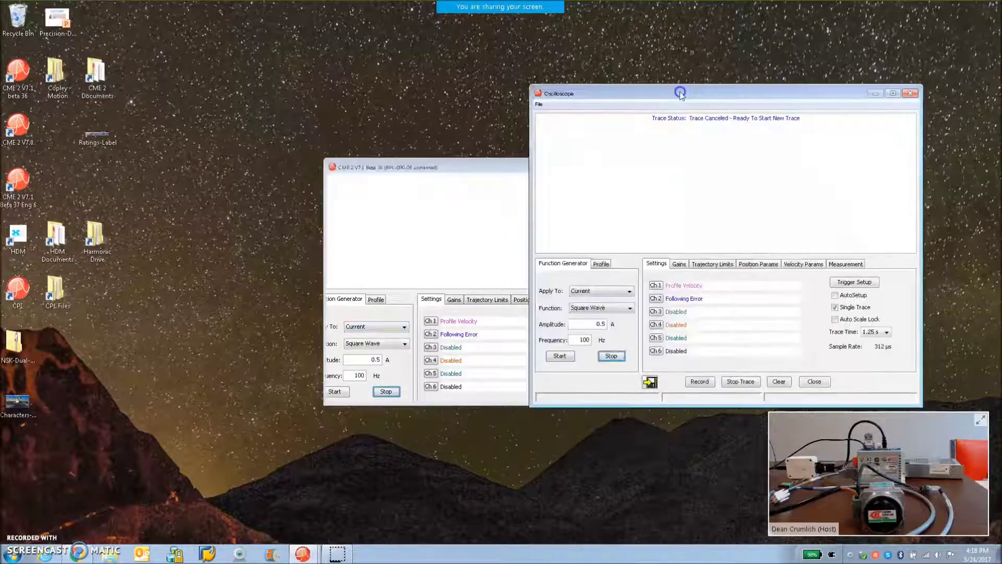
# With the Control Panel open, rerun the 0.5 A, 100 Hz current test with AutoSetup enabled
pyautogui.click(365, 206)
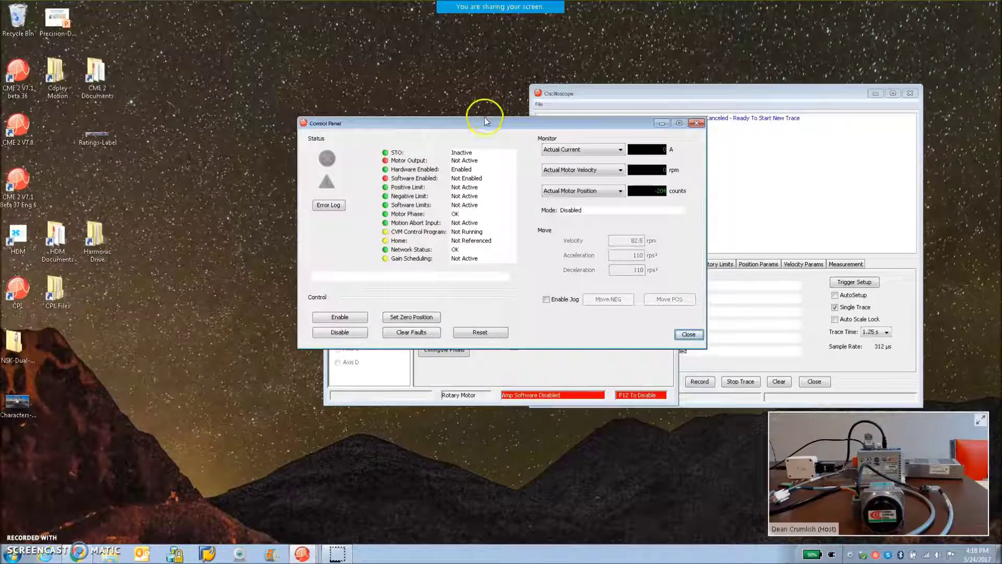
pyautogui.moveTo(486, 122); pyautogui.dragTo(276, 155)
pyautogui.click(673, 93)
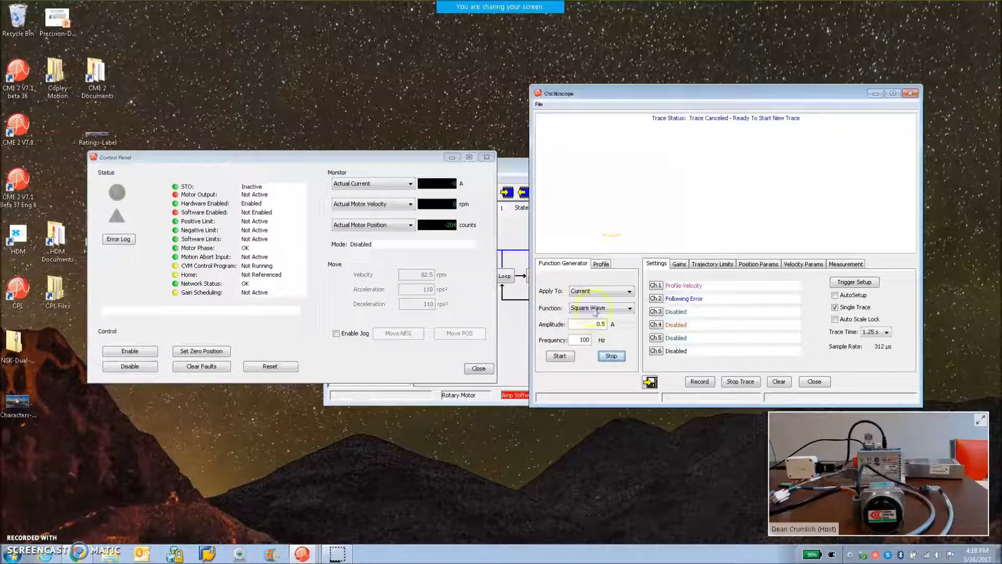
pyautogui.click(560, 357)
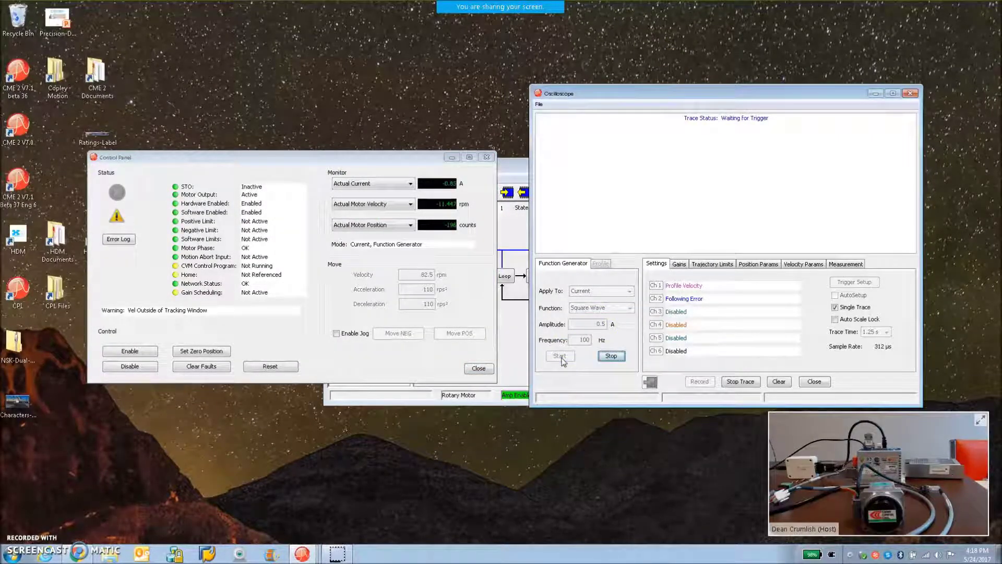
pyautogui.click(611, 356)
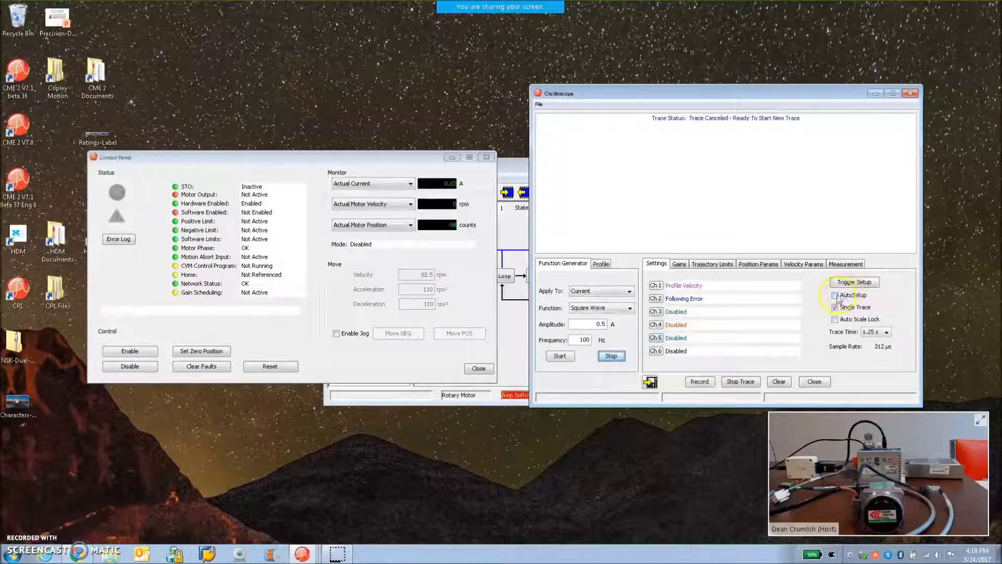
pyautogui.click(835, 295)
pyautogui.click(567, 357)
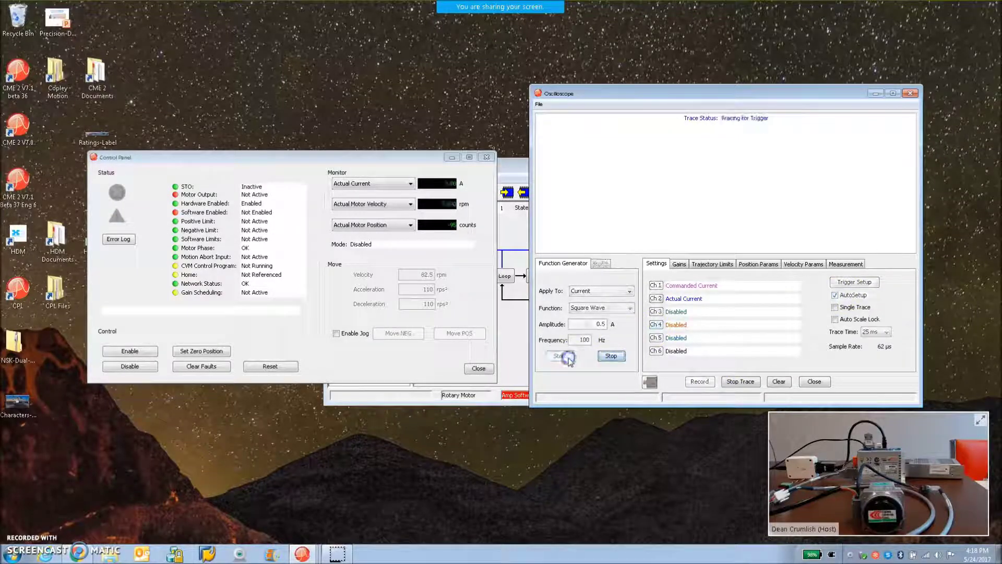
# On the Gains tab, enter current-loop Cp 40, then step it down to 35
pyautogui.click(678, 263)
pyautogui.doubleClick(848, 286)
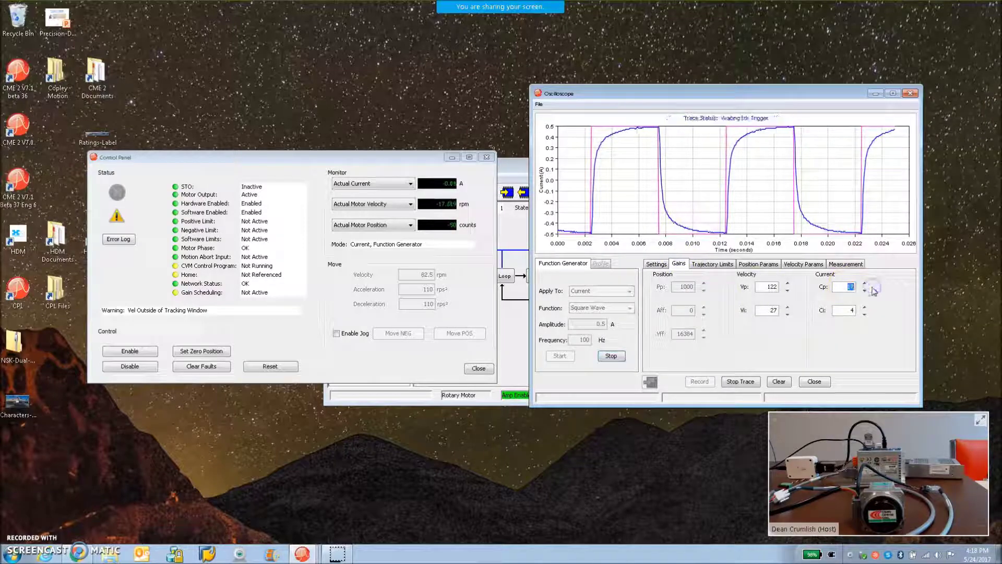
pyautogui.write('40')
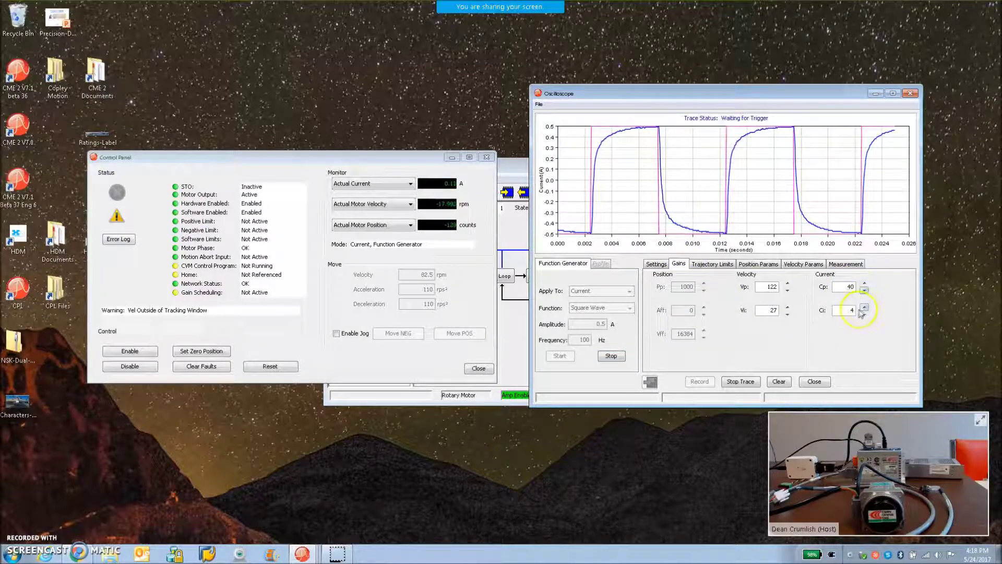
pyautogui.click(687, 187)
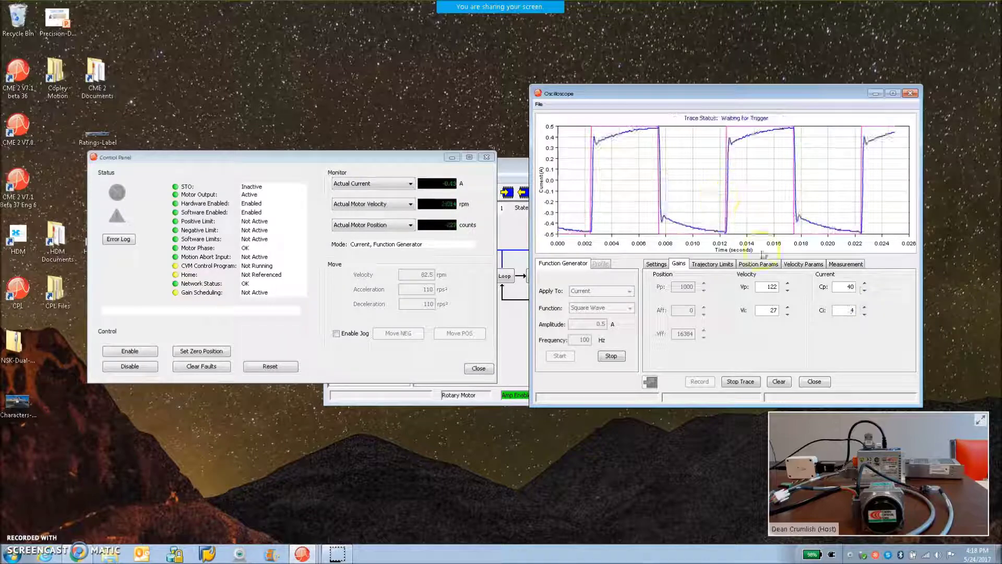
pyautogui.click(846, 287)
pyautogui.click(864, 291)
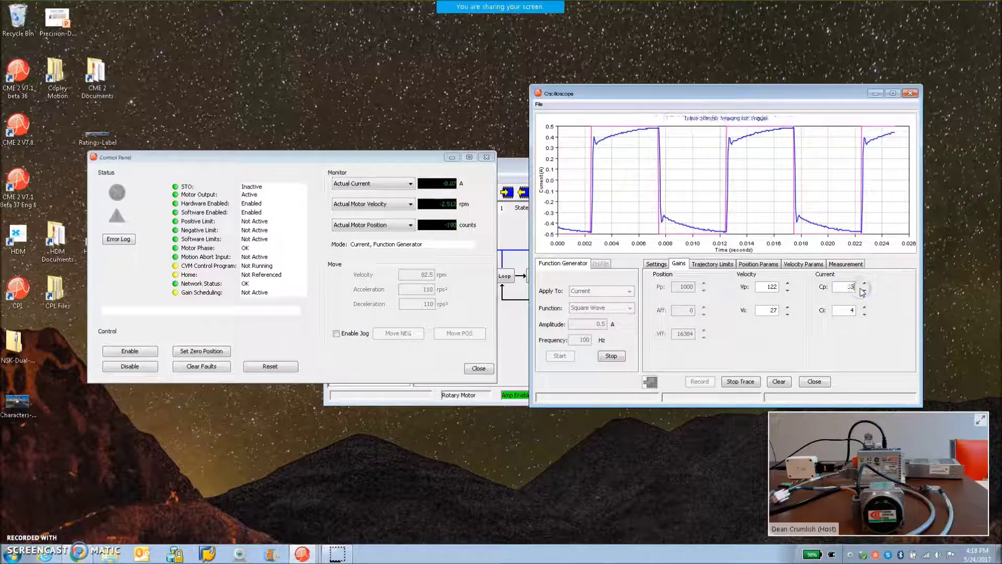
# Set the current-loop Ci to 13 and stop the test signal
pyautogui.click(849, 310)
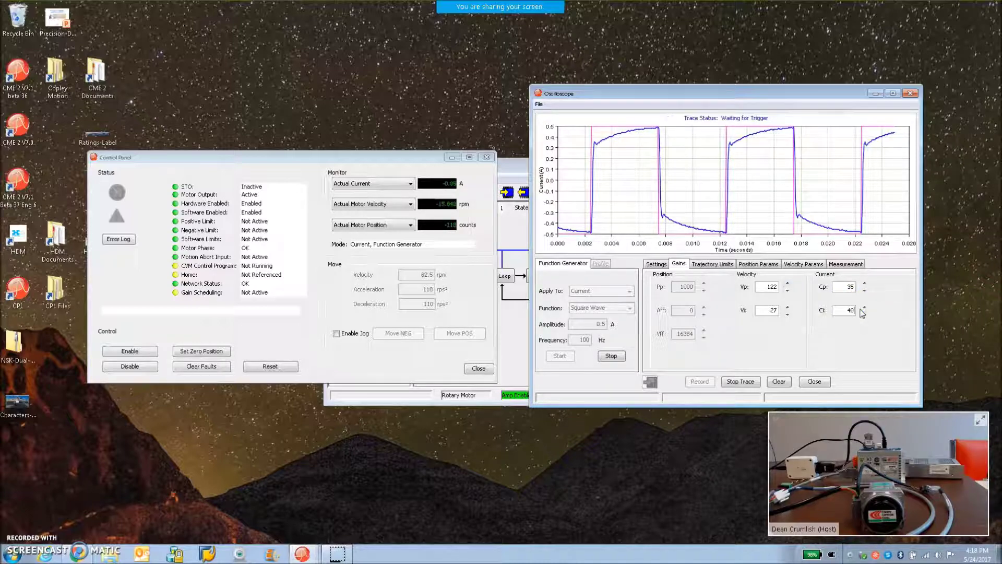
pyautogui.click(864, 314)
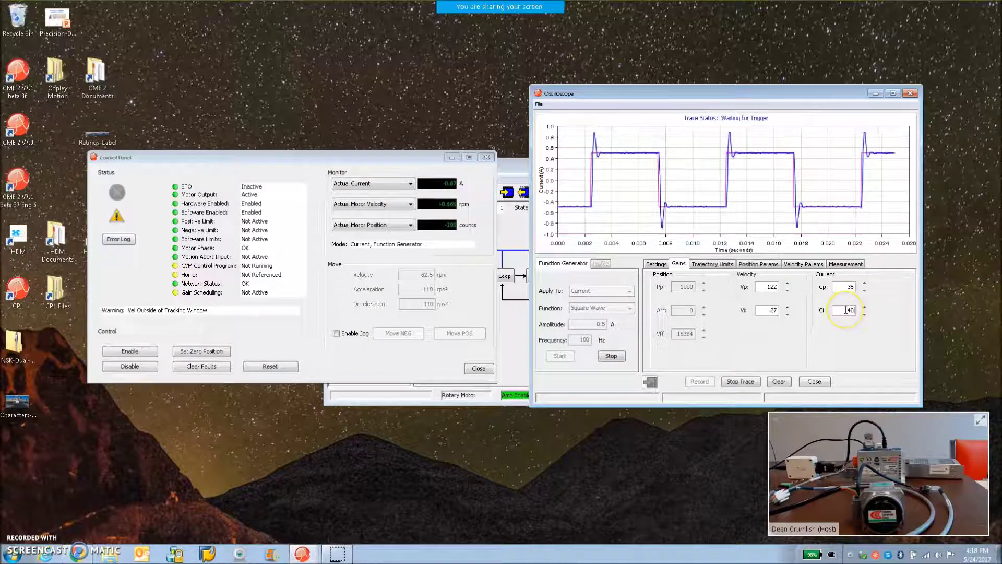
pyautogui.click(864, 313)
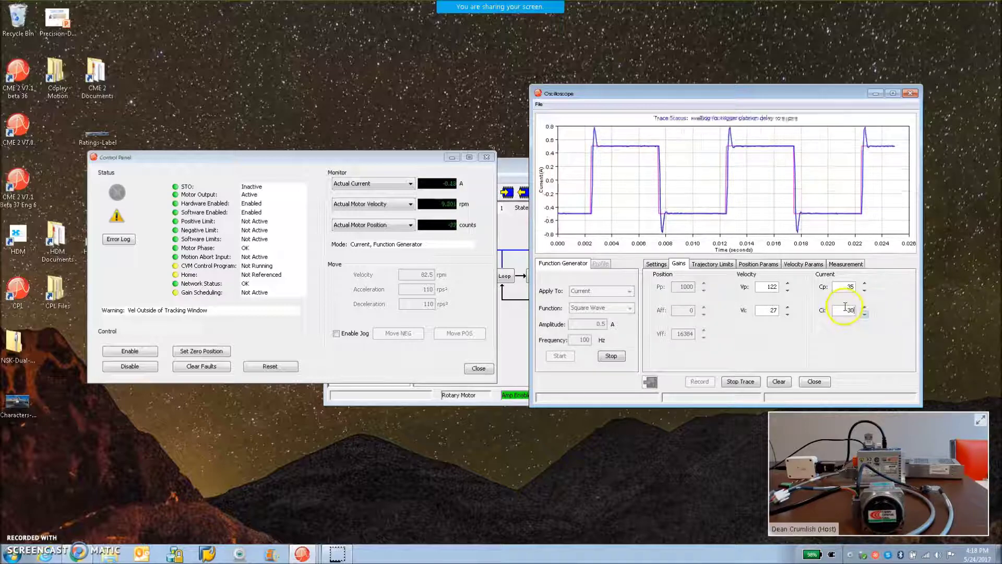
pyautogui.doubleClick(845, 308)
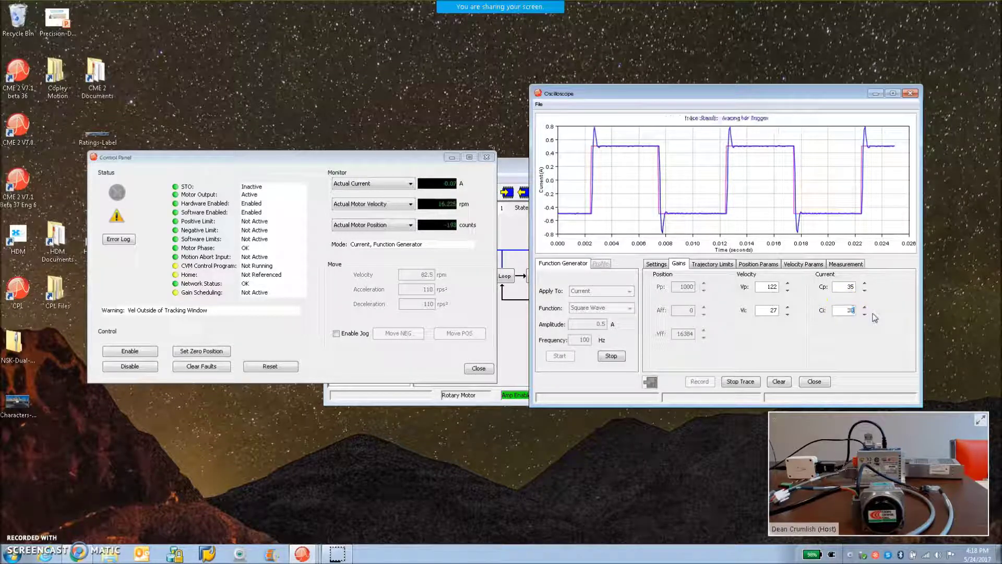
pyautogui.write('20')
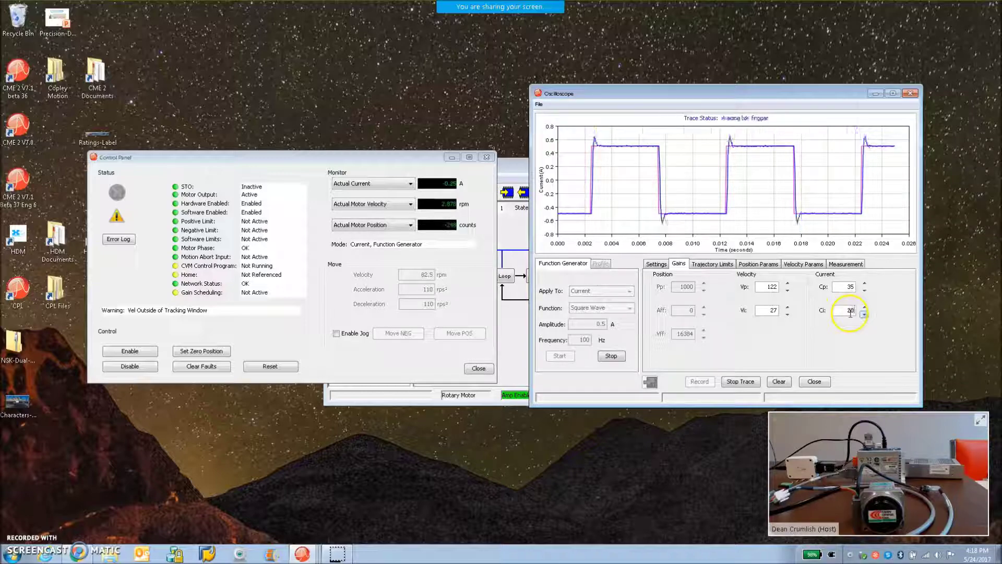
pyautogui.press('BackSpace')
pyautogui.press('BackSpace')
pyautogui.write('1')
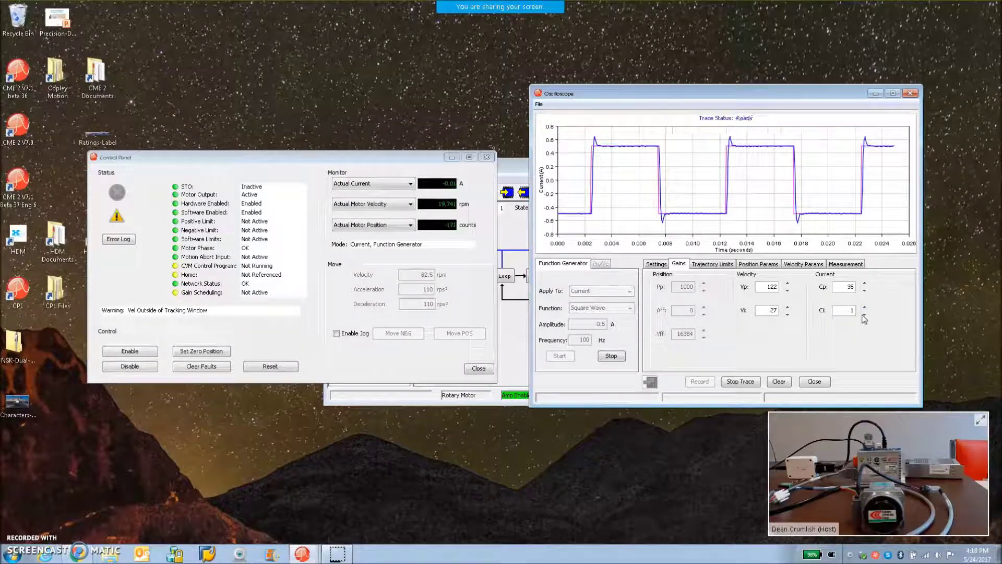
pyautogui.write('3')
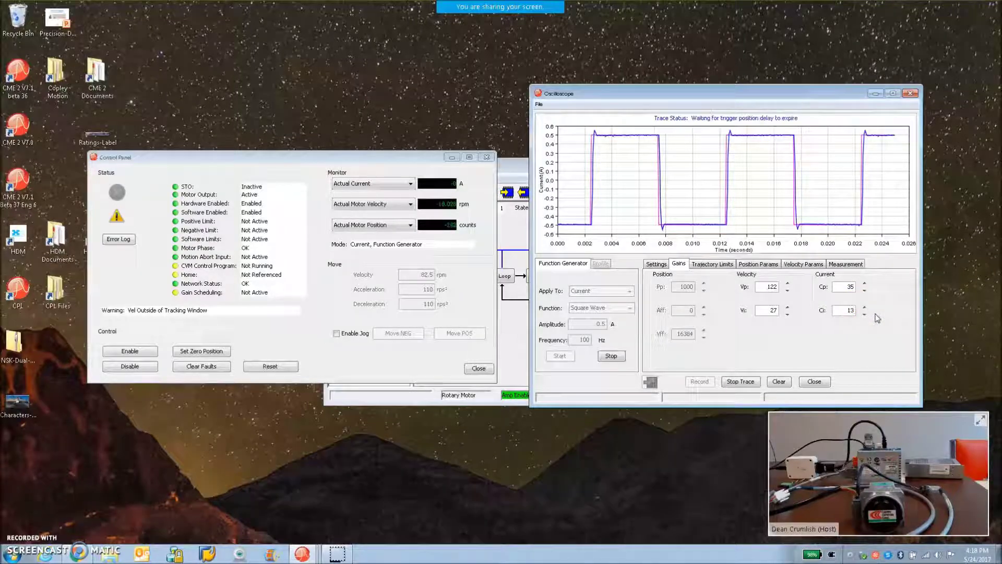
pyautogui.click(617, 357)
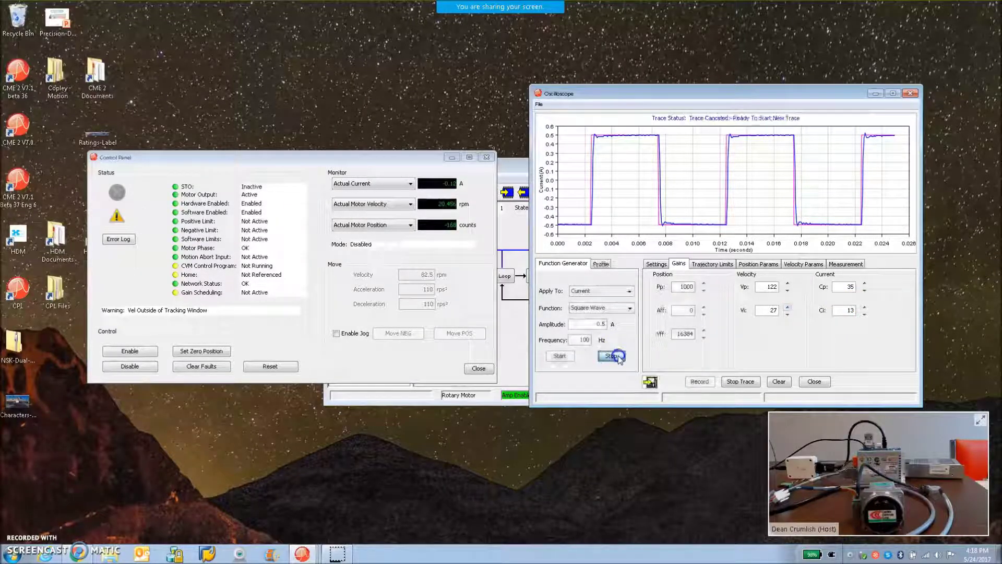
# Apply the test signal to the velocity loop with 500 rps² accel and decel limits
pyautogui.click(603, 291)
pyautogui.click(604, 311)
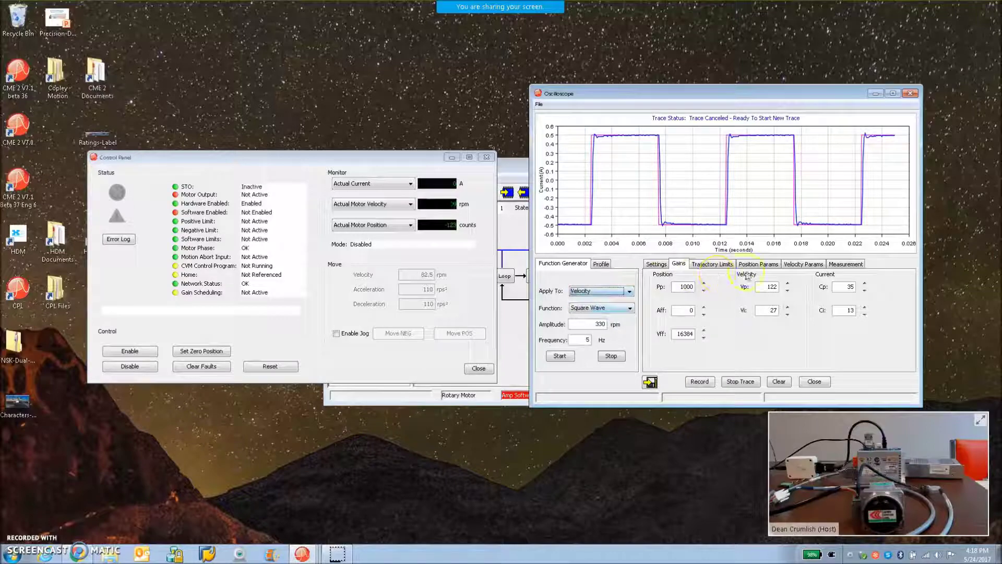
pyautogui.click(801, 263)
pyautogui.click(822, 299)
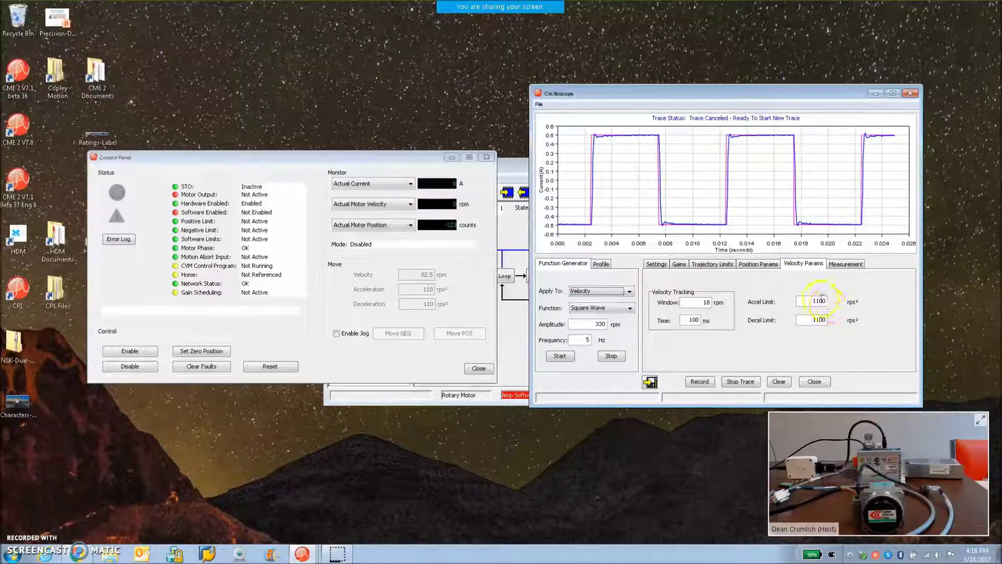
pyautogui.doubleClick(823, 299)
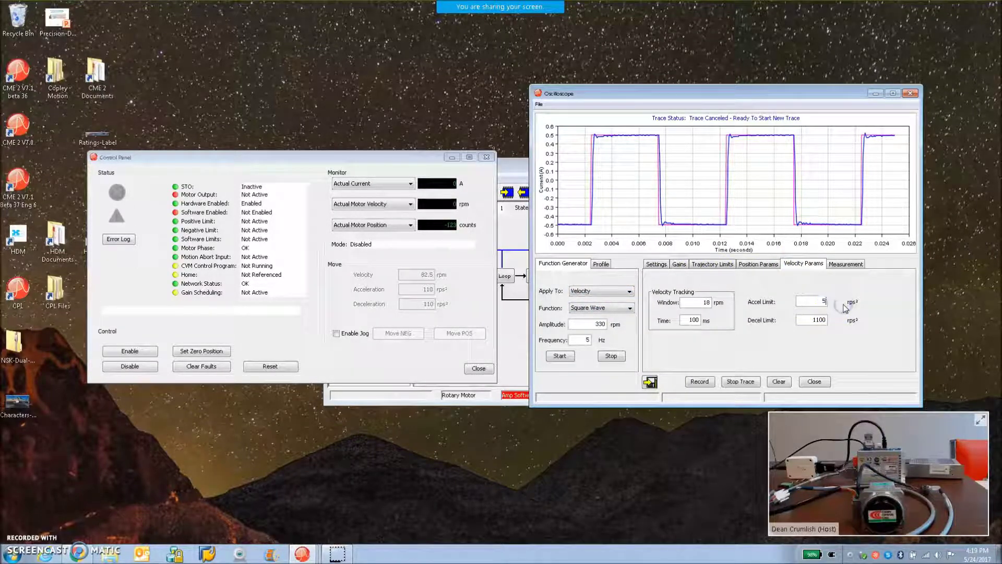
pyautogui.write('5000')
pyautogui.press('BackSpace')
pyautogui.press('Tab')
pyautogui.write('5')
# Trace Actual Current on channel 3 and start the 330 rpm, 5 Hz velocity square wave
pyautogui.click(667, 264)
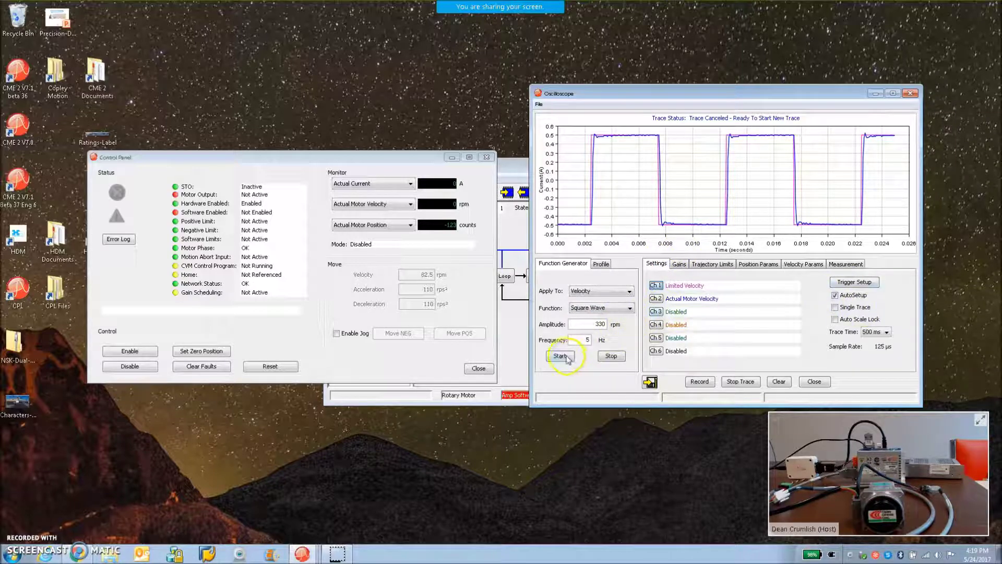
pyautogui.click(656, 312)
pyautogui.click(648, 204)
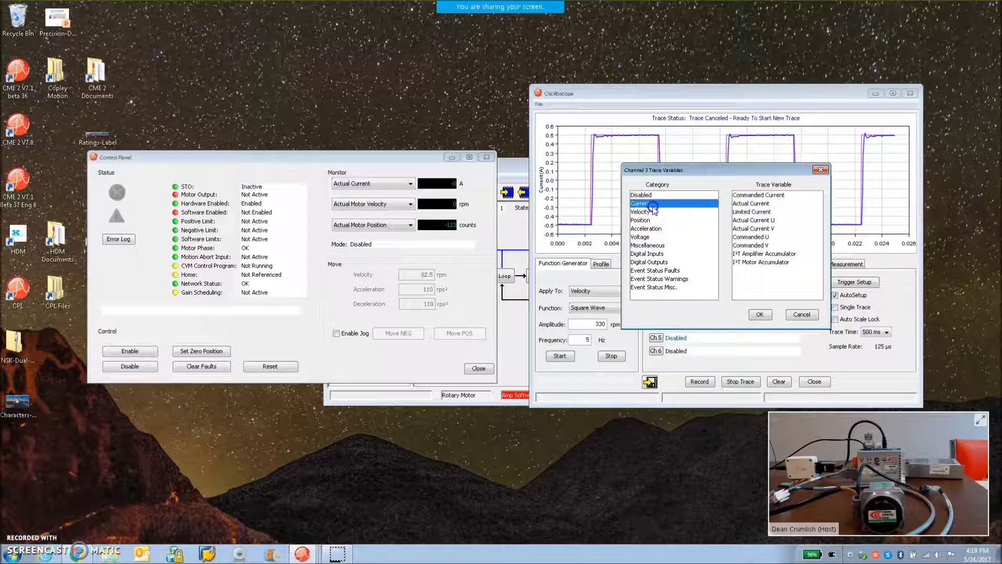
pyautogui.click(741, 203)
pyautogui.click(760, 315)
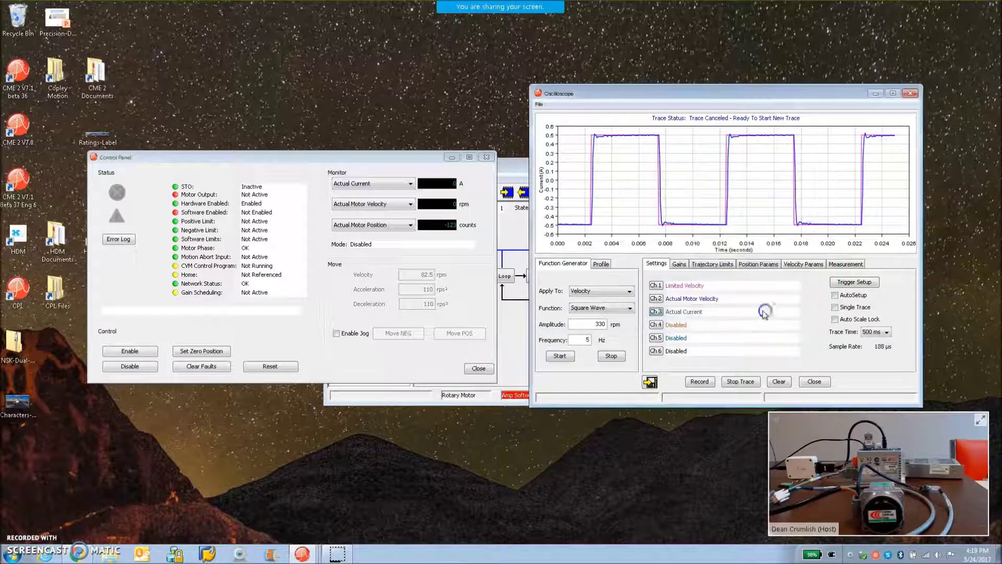
pyautogui.click(562, 356)
# Make velocity-loop Output Filter 1 a 1-pole low-pass at 300 Hz and apply it
pyautogui.click(504, 345)
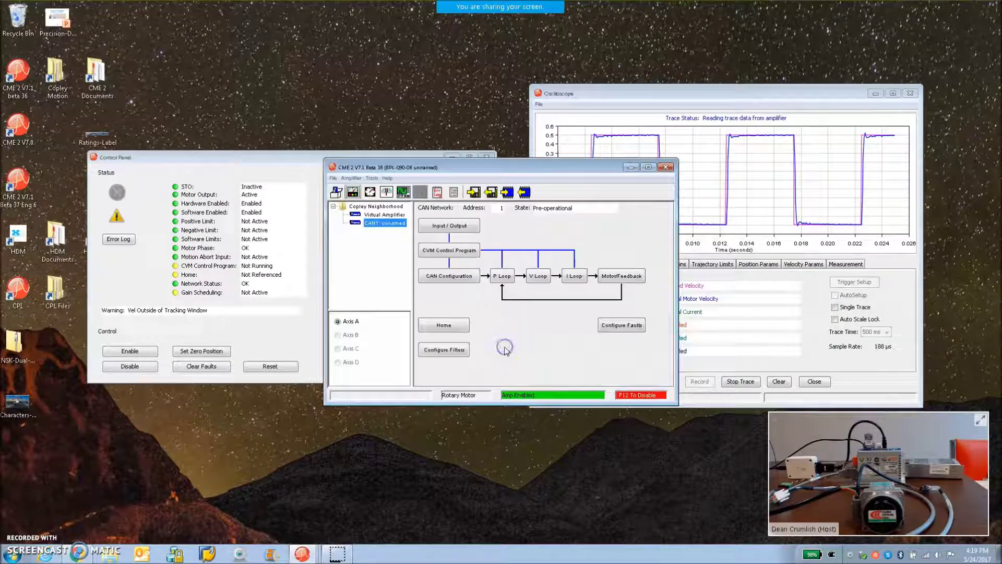
pyautogui.click(443, 353)
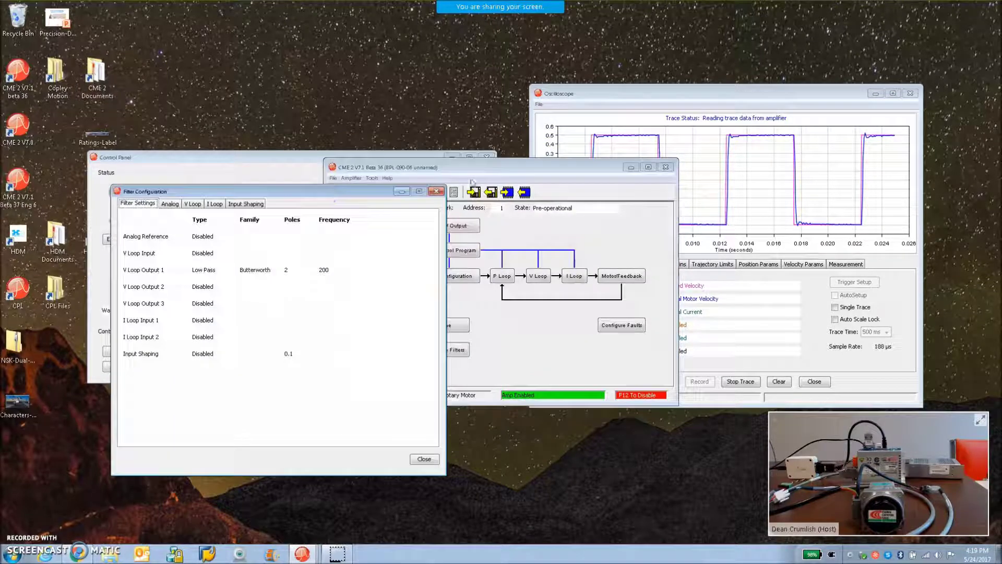
pyautogui.moveTo(722, 89); pyautogui.dragTo(751, 67)
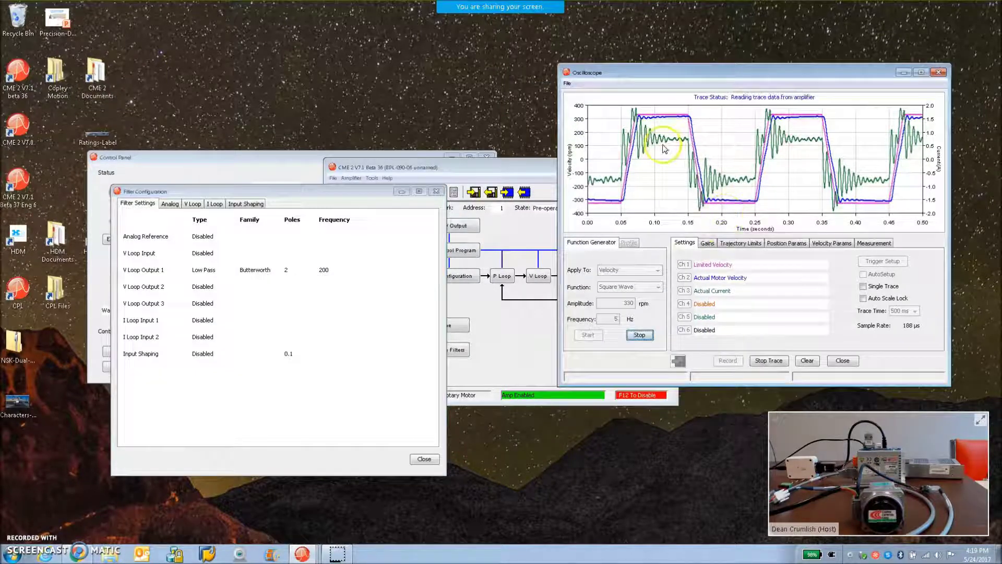
pyautogui.click(194, 205)
pyautogui.click(238, 345)
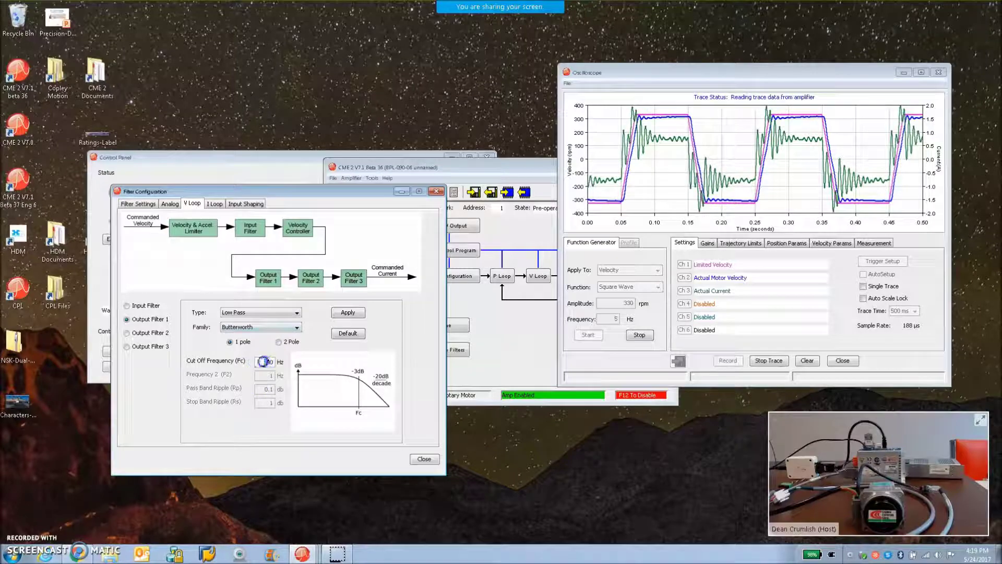
pyautogui.moveTo(272, 362); pyautogui.dragTo(256, 364)
pyautogui.write('3')
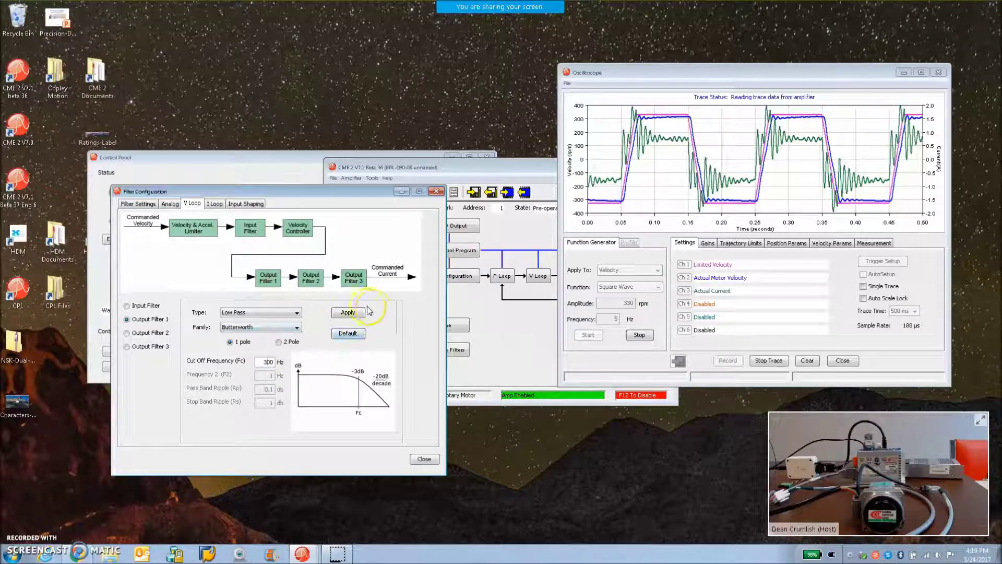
pyautogui.click(347, 312)
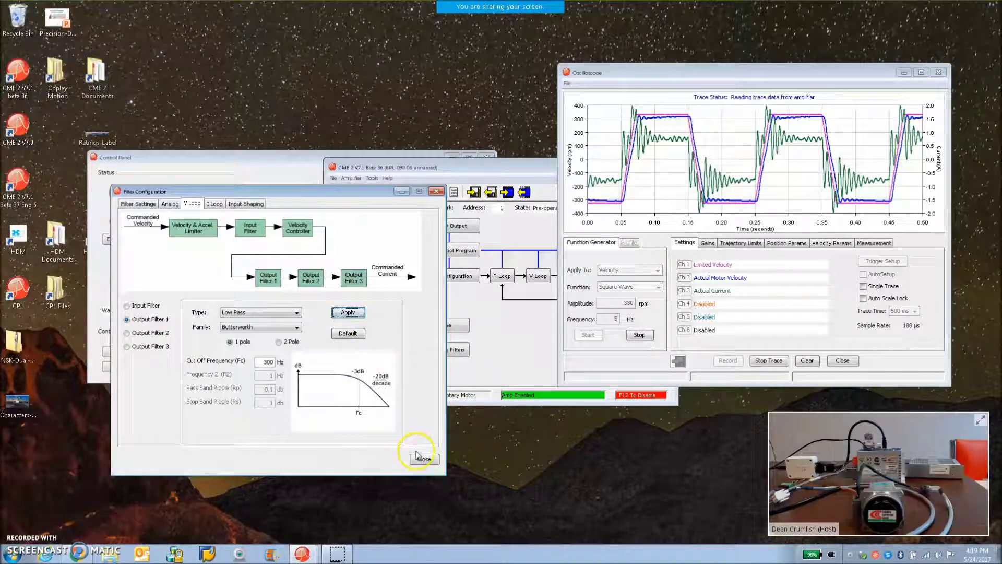
pyautogui.click(424, 459)
pyautogui.click(672, 205)
# Set the velocity gains to Vp 240 and Vi 60
pyautogui.click(709, 246)
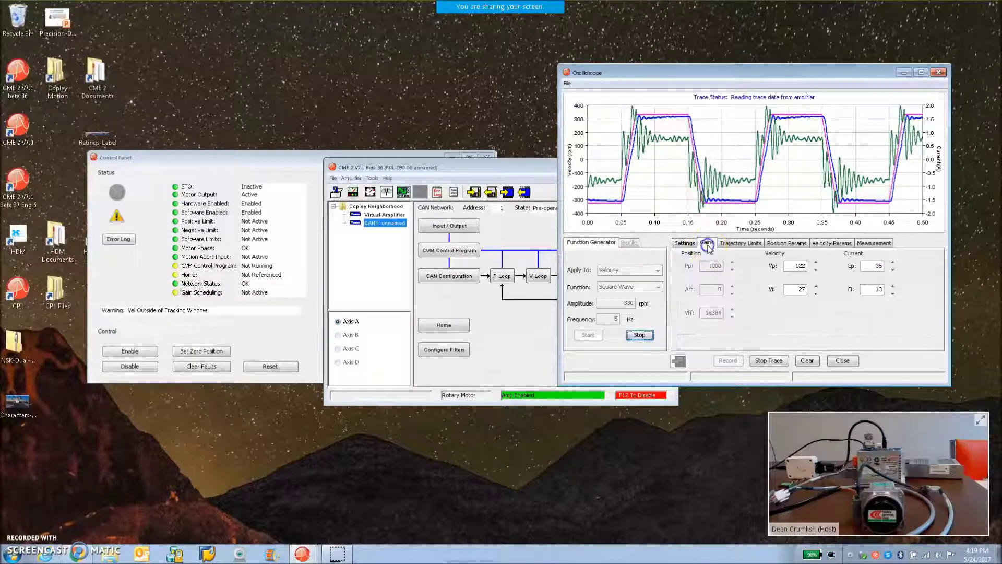
pyautogui.doubleClick(797, 266)
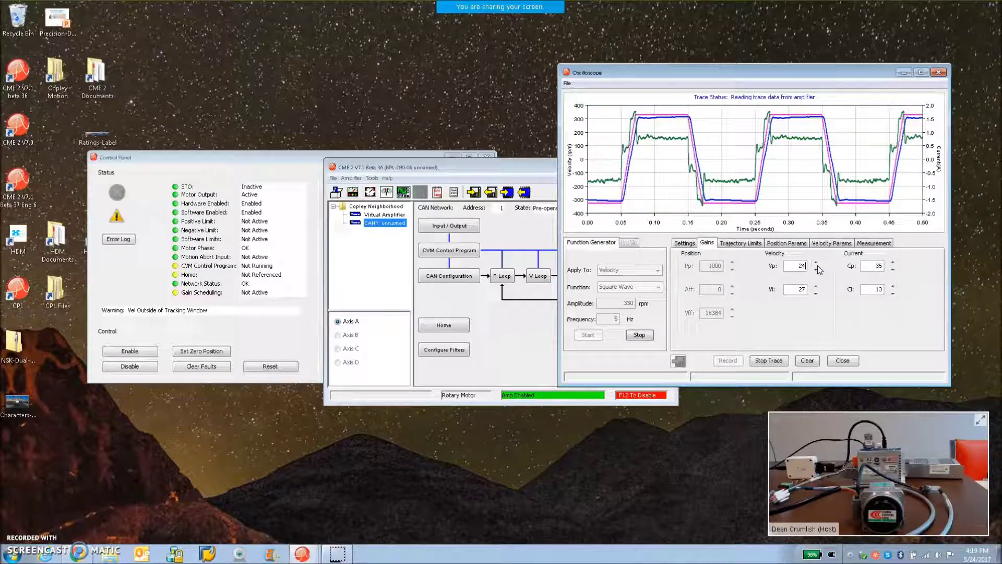
pyautogui.write('240')
pyautogui.click(799, 289)
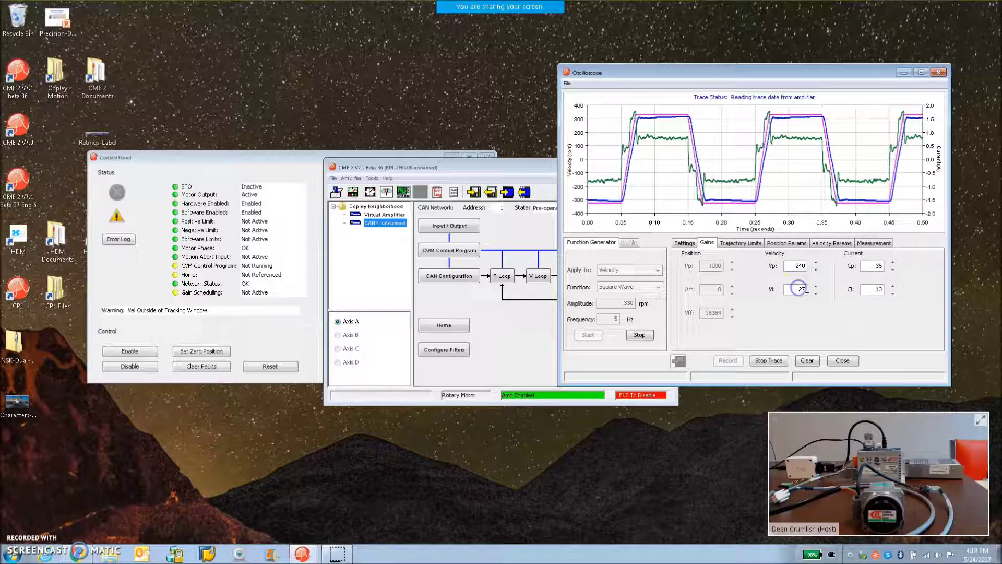
pyautogui.write('60')
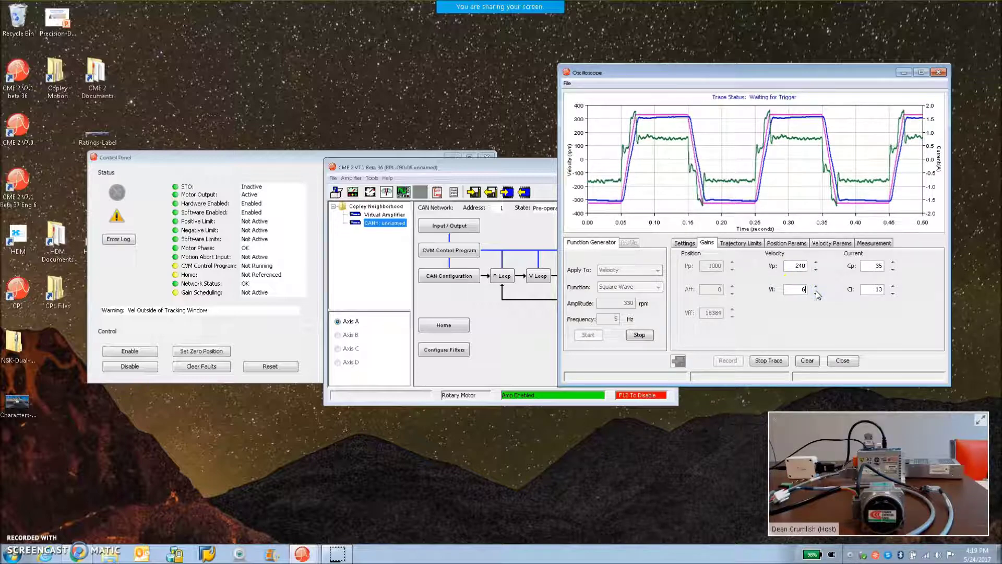
pyautogui.click(797, 265)
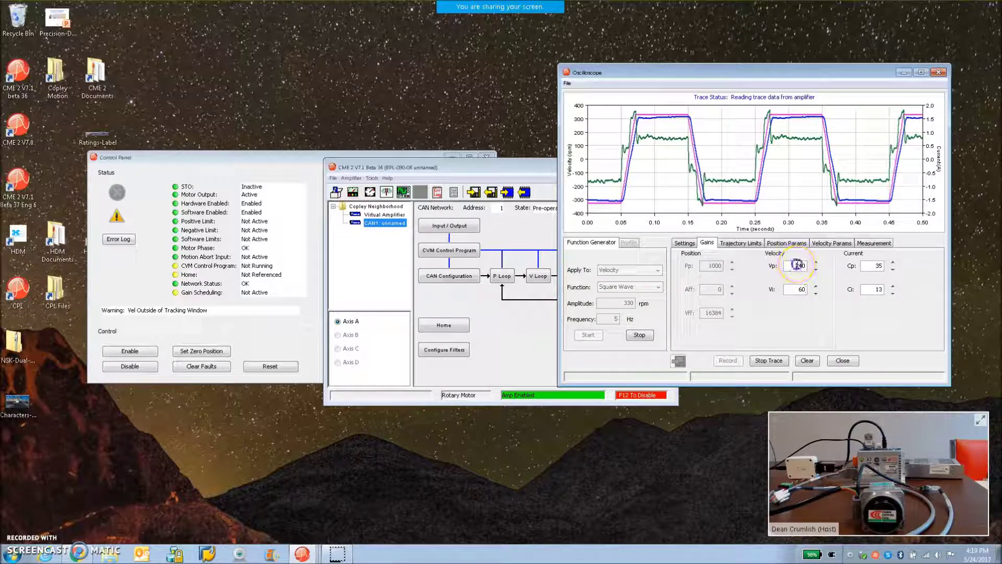
# Zoom the scope to 0.06–0.22 s and 140–400 rpm, then stop the square-wave test
pyautogui.click(525, 171)
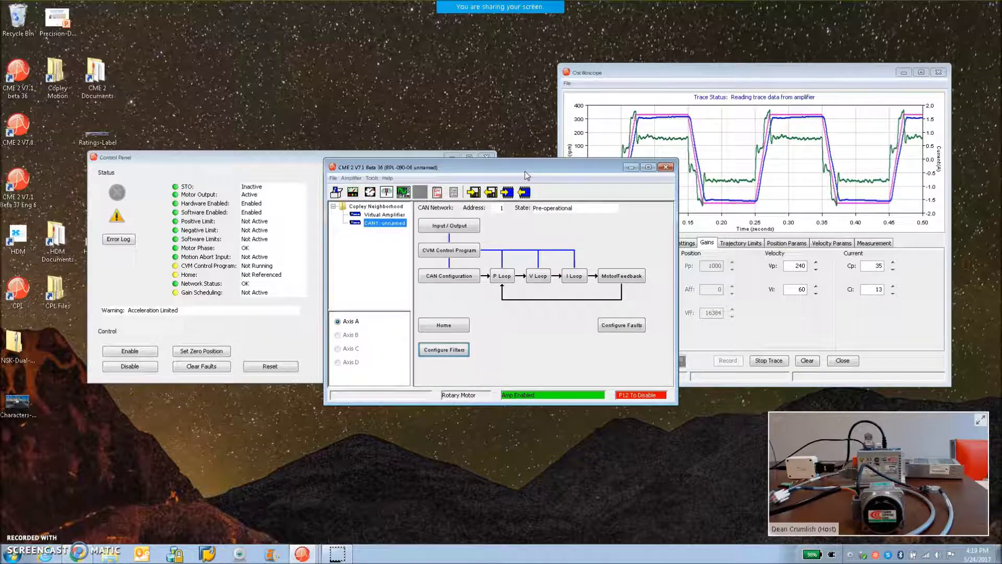
pyautogui.moveTo(525, 174); pyautogui.dragTo(487, 190)
pyautogui.click(748, 76)
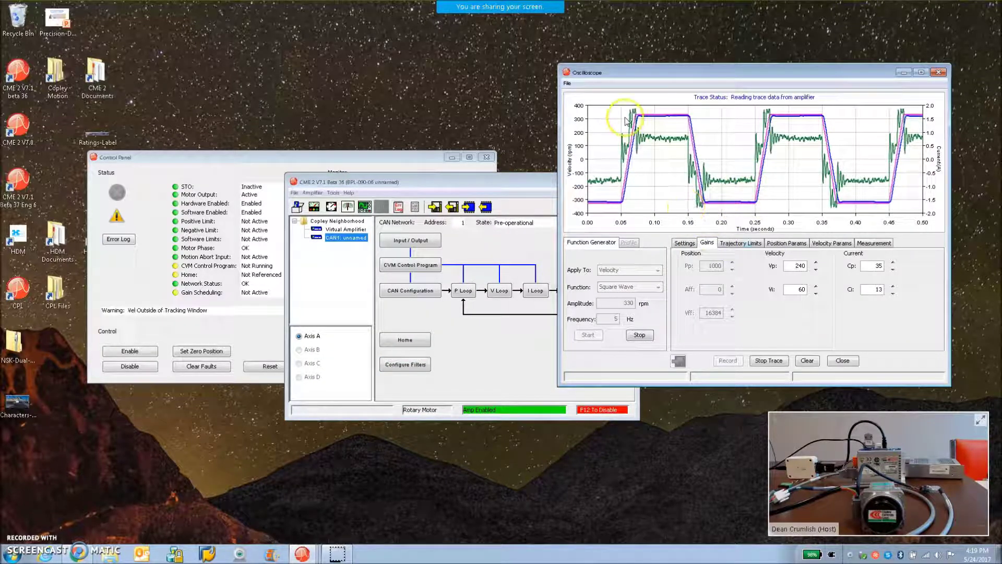
pyautogui.moveTo(628, 106); pyautogui.dragTo(713, 177)
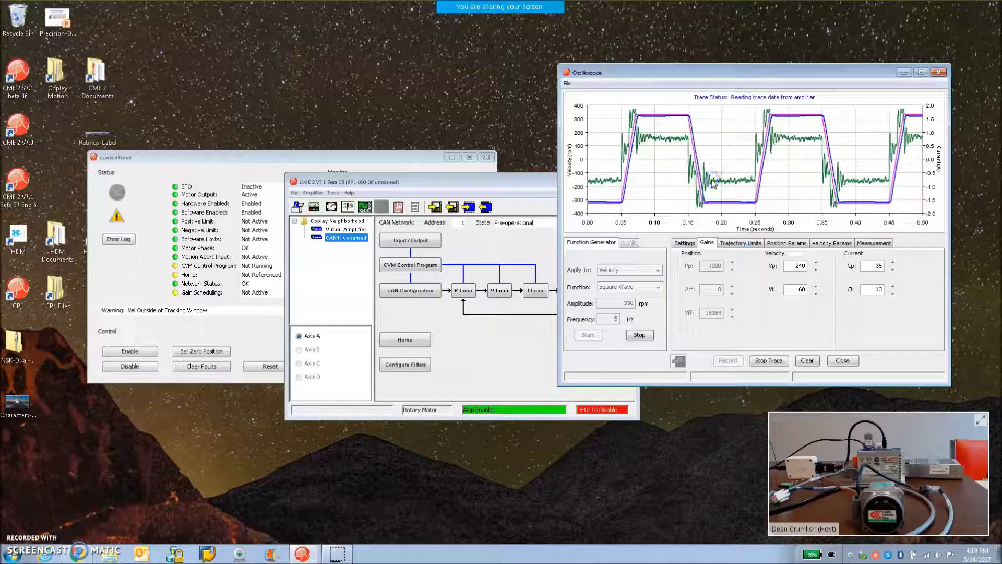
pyautogui.click(639, 334)
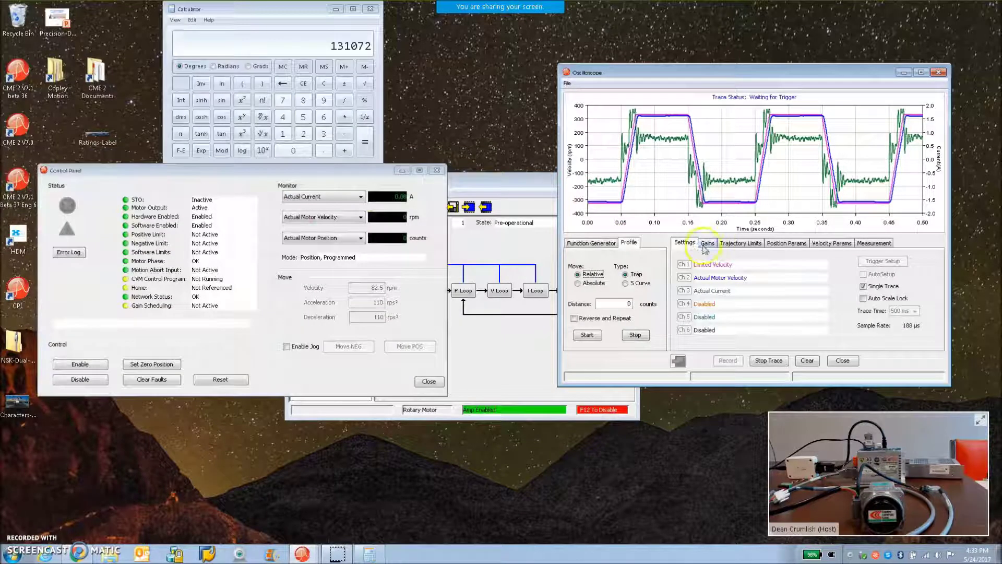
# Compute 131072 × 50 in Calculator for the profile move distance
pyautogui.click(635, 248)
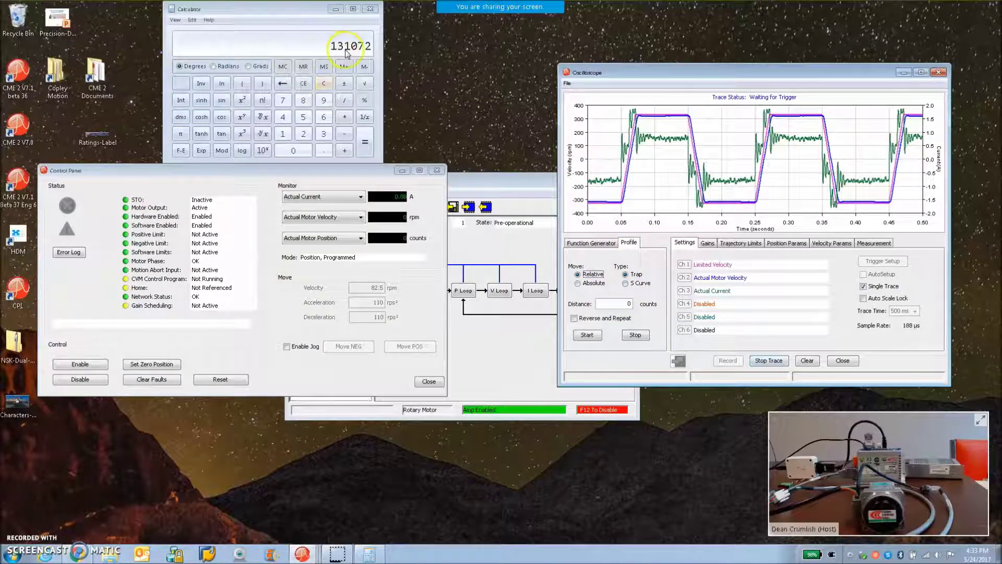
pyautogui.click(344, 116)
pyautogui.click(303, 117)
pyautogui.click(293, 151)
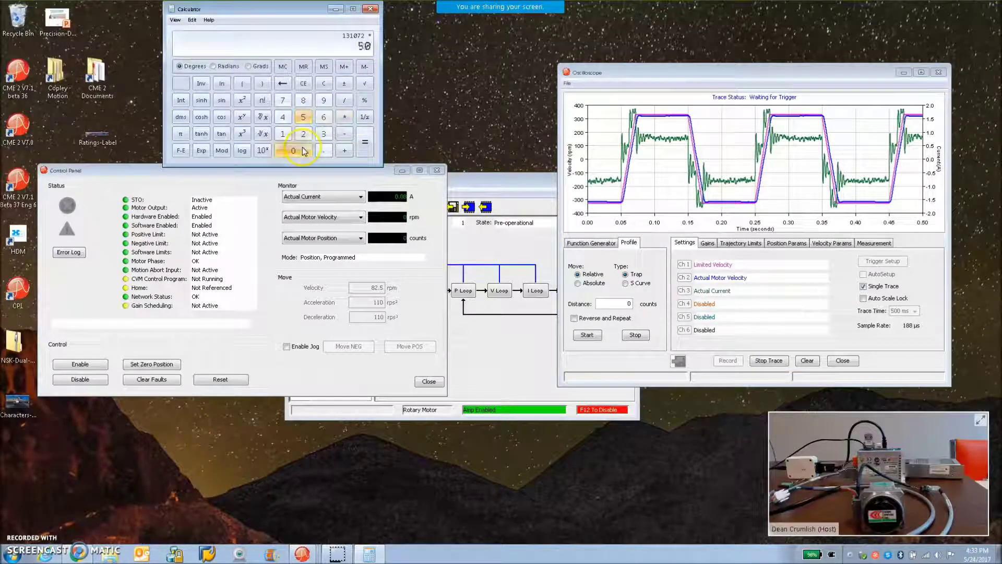
pyautogui.click(365, 142)
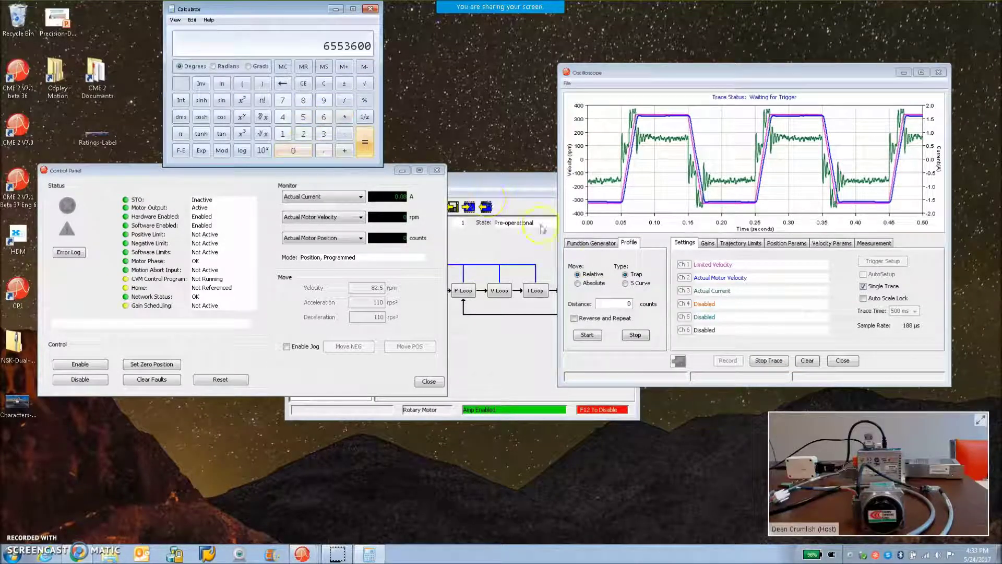
# Enter 6553600 counts as the profile distance and select the 1650 Maximum Velocity value
pyautogui.doubleClick(622, 303)
pyautogui.write('6553600')
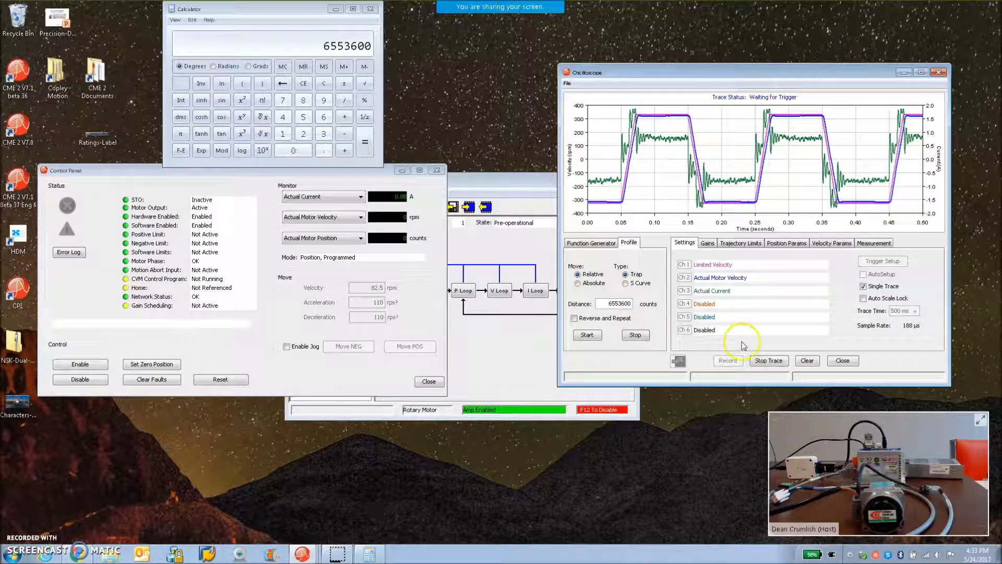
pyautogui.click(730, 244)
pyautogui.moveTo(853, 276); pyautogui.dragTo(898, 280)
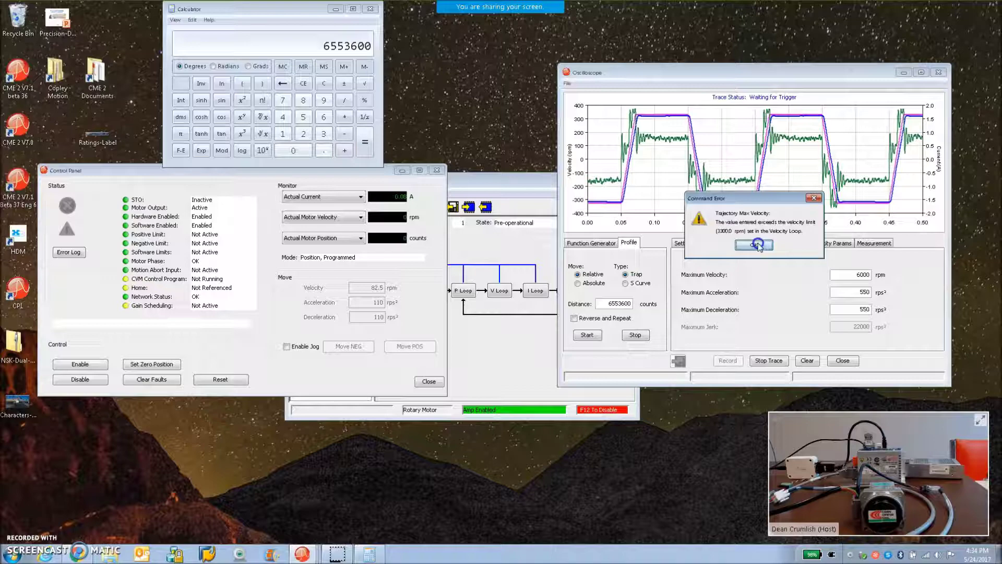
# Dismiss the error and raise the velocity loop limit from 3300 to 6600 rpm
pyautogui.click(755, 245)
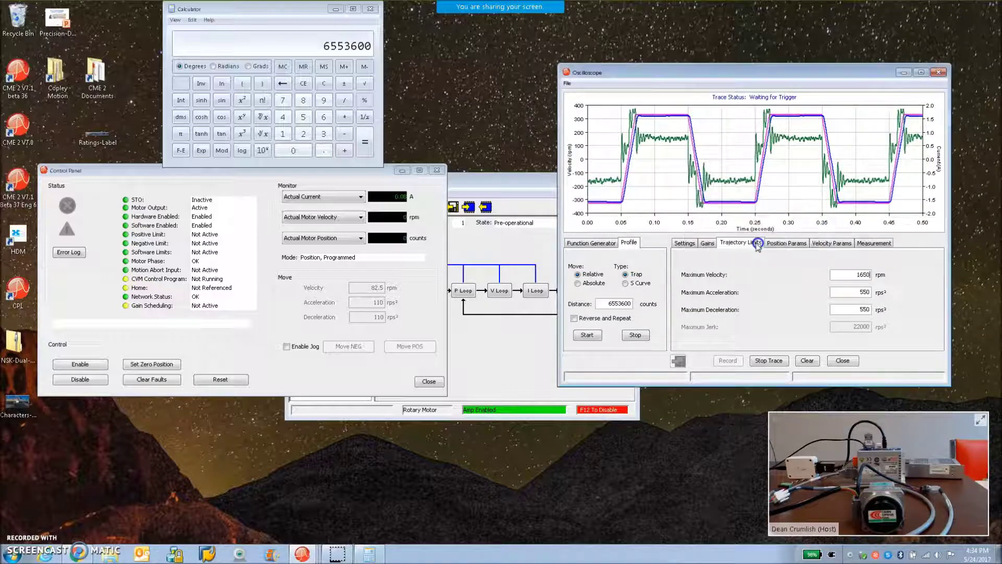
pyautogui.click(500, 291)
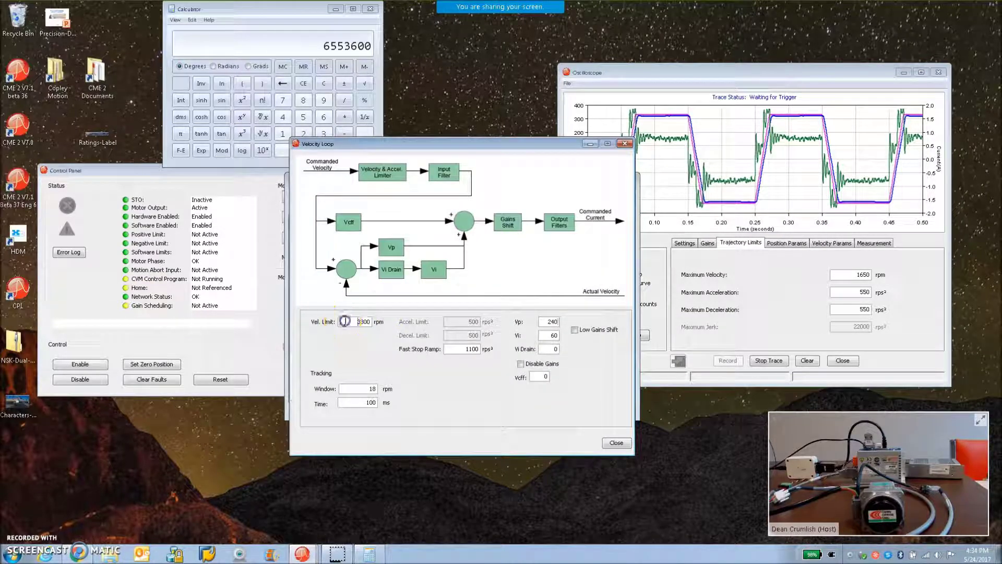
pyautogui.moveTo(343, 321); pyautogui.dragTo(406, 325)
pyautogui.click(456, 348)
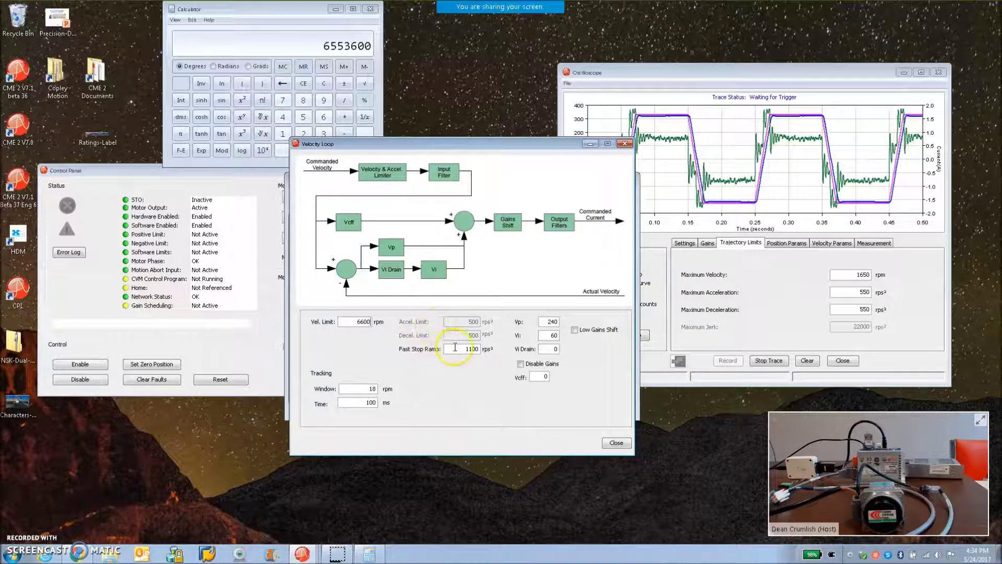
pyautogui.click(624, 145)
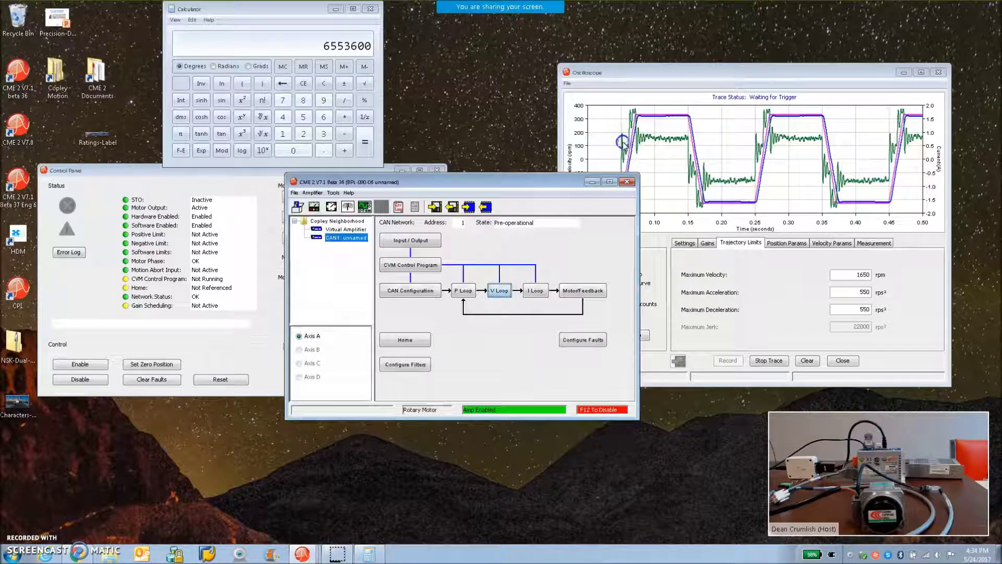
# Set trajectory Maximum Velocity to 6000 rpm, accepting the uncontrolled motion warning
pyautogui.click(787, 234)
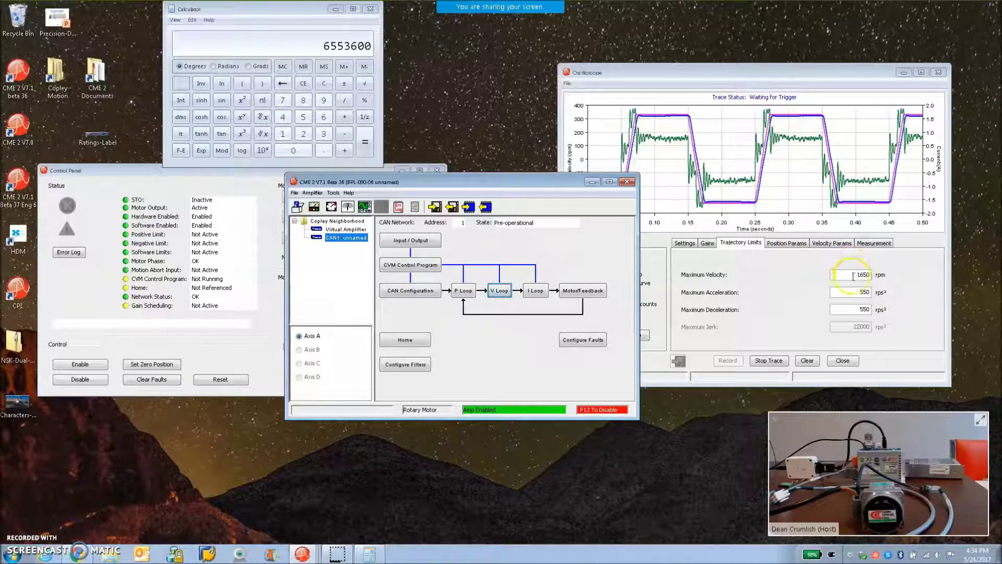
pyautogui.moveTo(851, 269); pyautogui.dragTo(883, 275)
pyautogui.press('BackSpace')
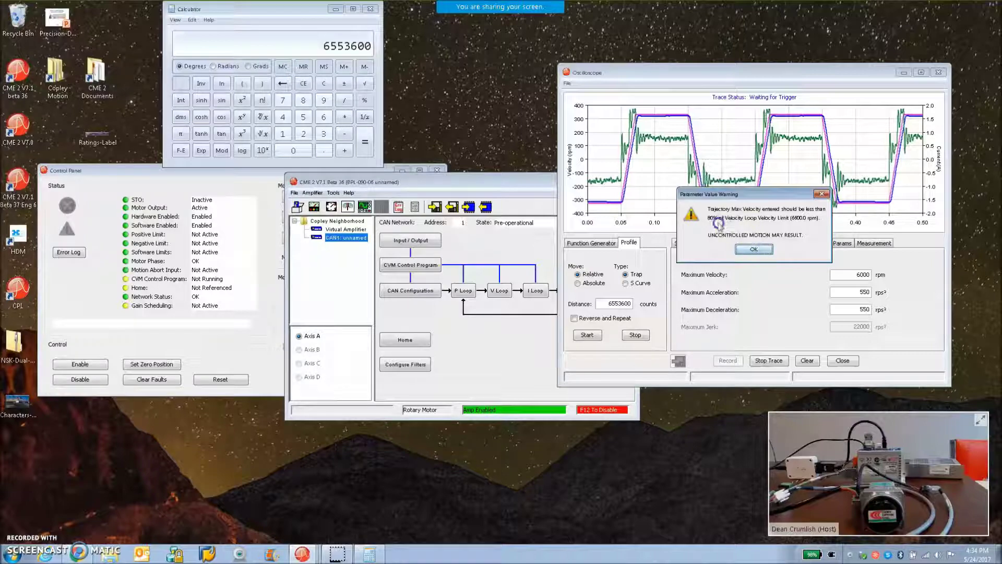
pyautogui.click(757, 250)
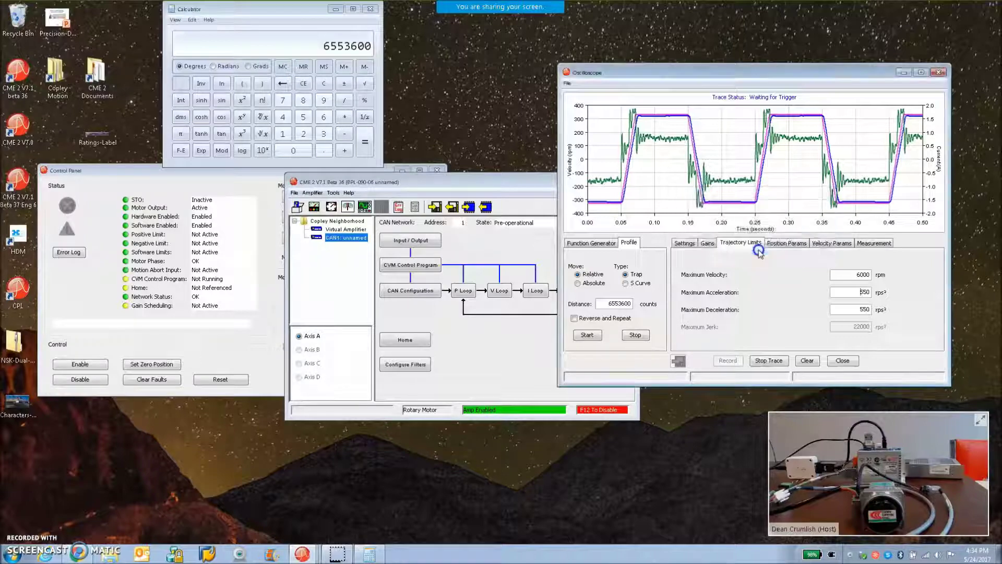
pyautogui.click(527, 201)
pyautogui.moveTo(527, 202); pyautogui.dragTo(526, 201)
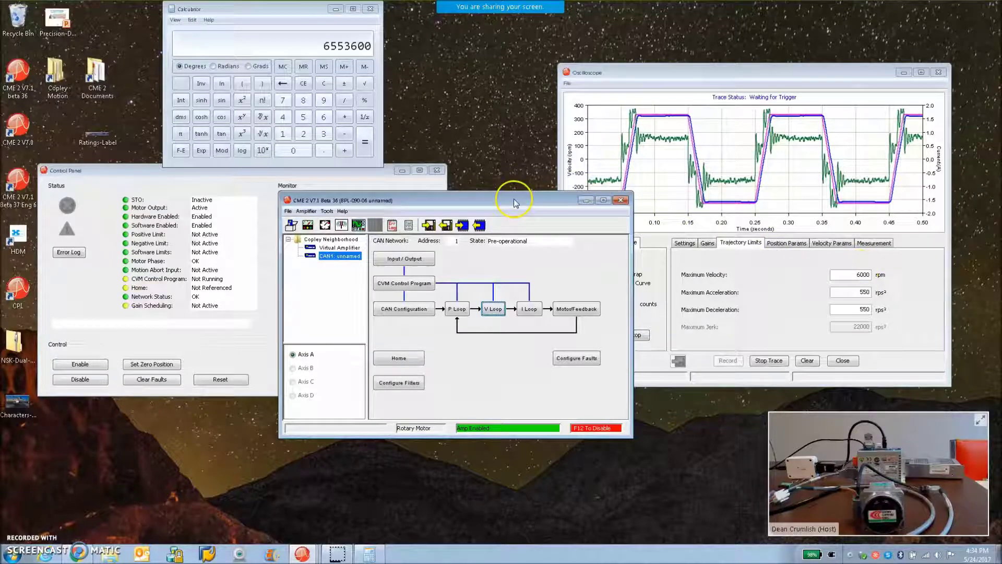
pyautogui.click(655, 270)
# Move the Control Panel aside and start the 6553600-count profile move
pyautogui.click(219, 171)
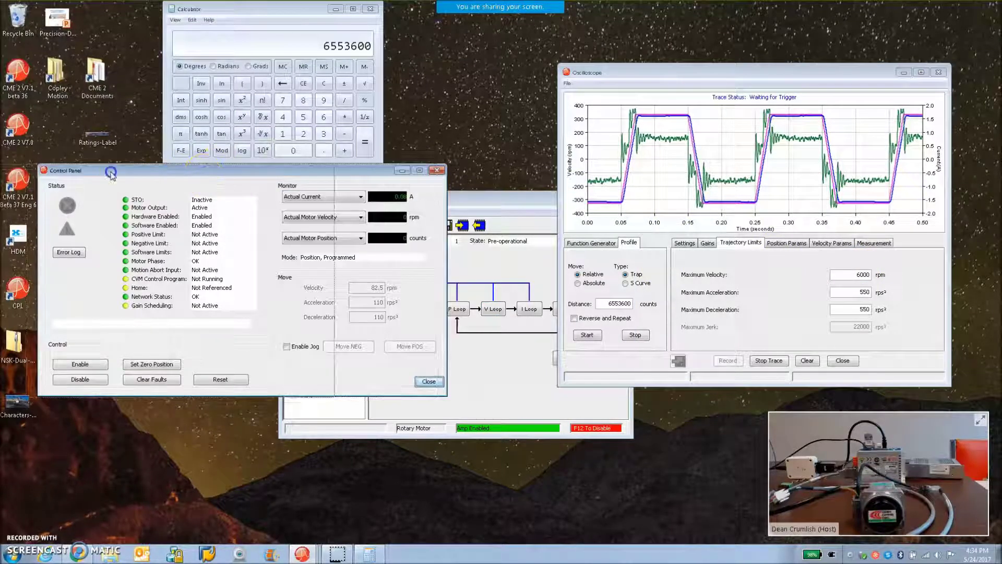
pyautogui.moveTo(219, 171); pyautogui.dragTo(197, 159)
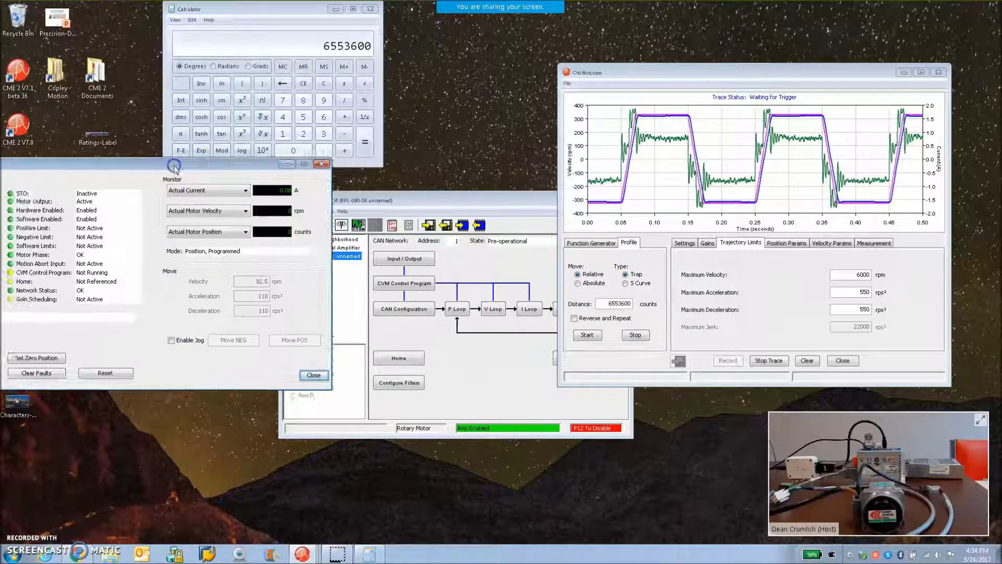
pyautogui.click(587, 334)
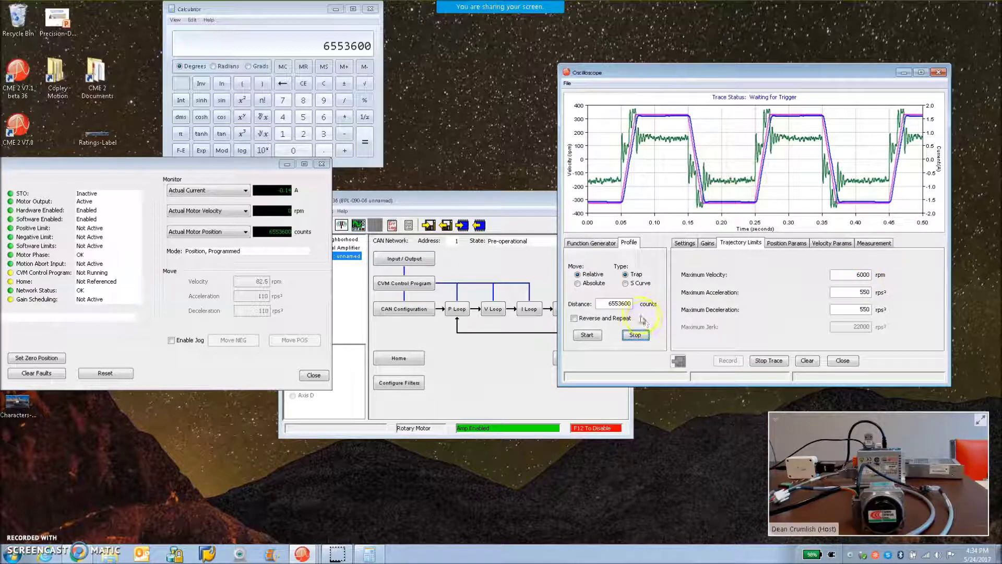
# Turn on scope AutoSetup, re-enter the 6553600-count distance and restart the move
pyautogui.click(685, 243)
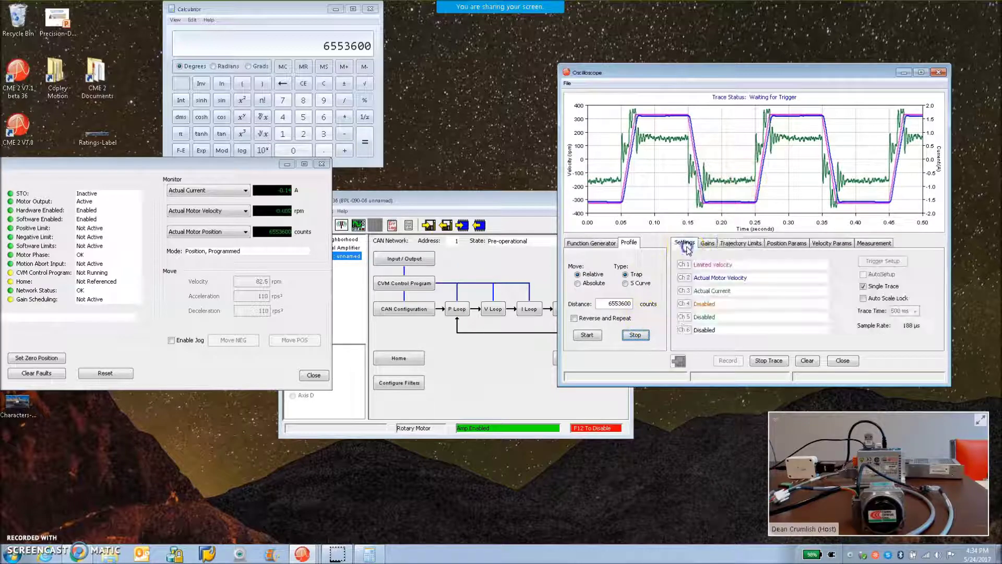
pyautogui.click(637, 335)
pyautogui.click(863, 274)
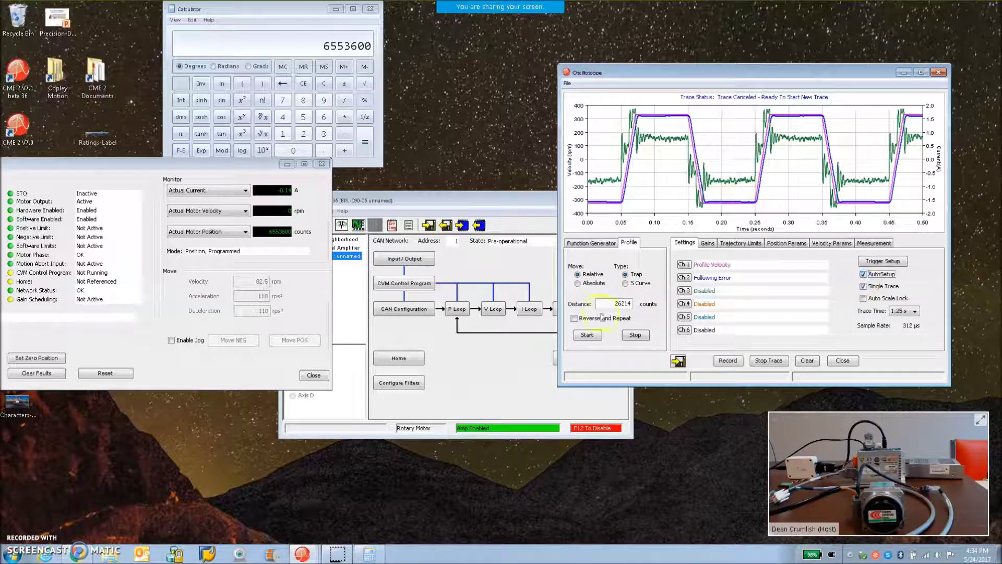
pyautogui.doubleClick(621, 303)
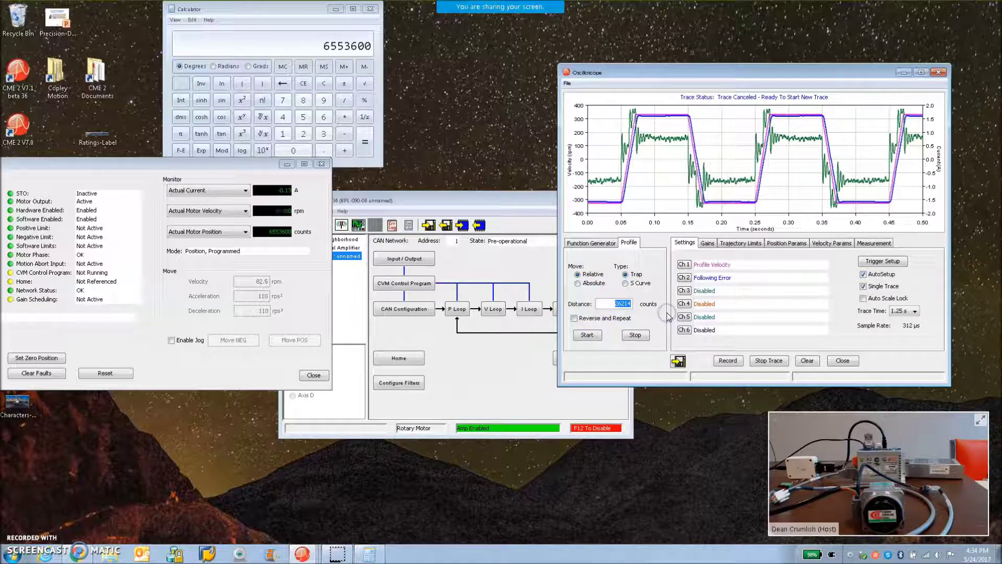
pyautogui.write('6553600')
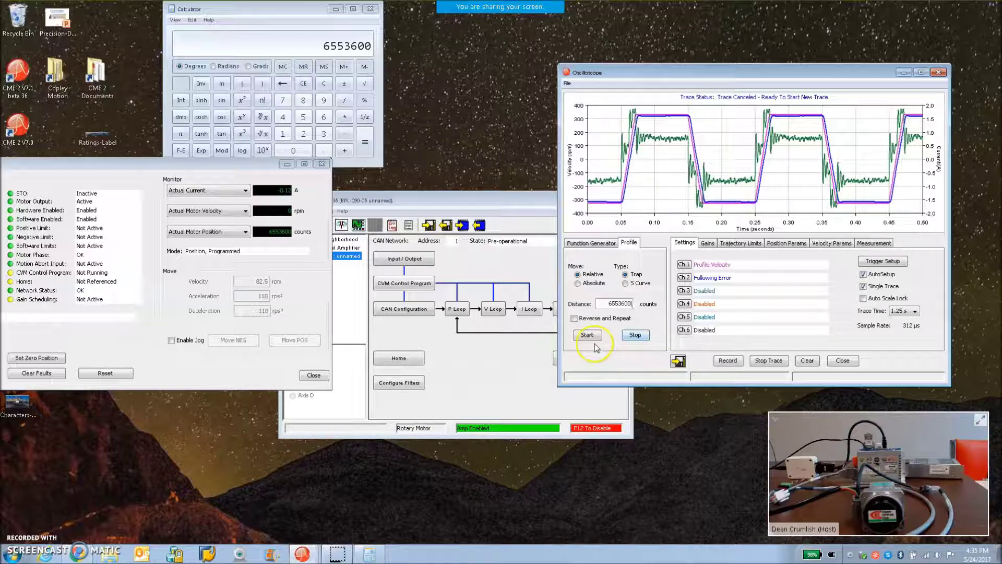
pyautogui.click(586, 335)
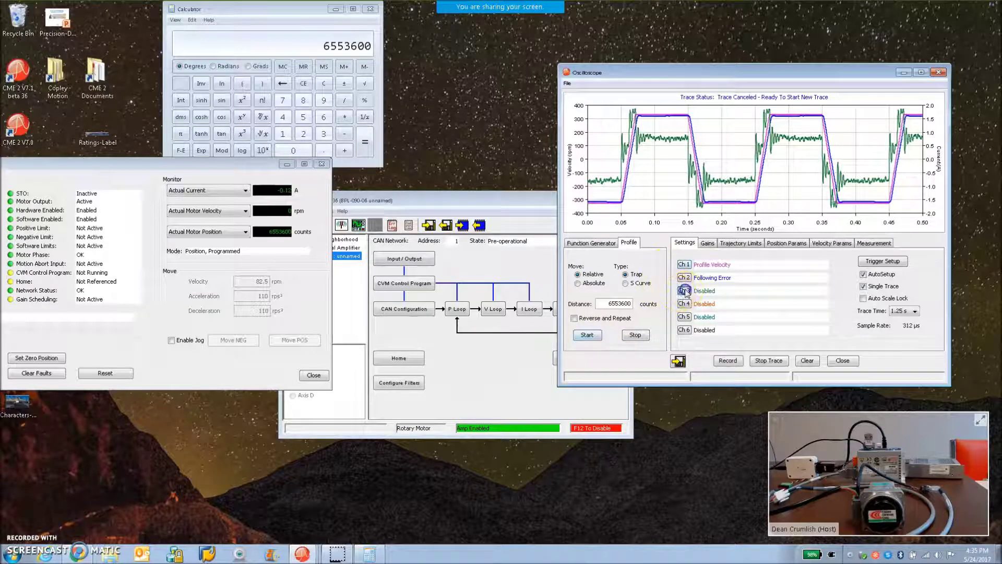
pyautogui.click(685, 293)
# Trace Actual Current on channel 3 and run the profiled test move
pyautogui.click(671, 182)
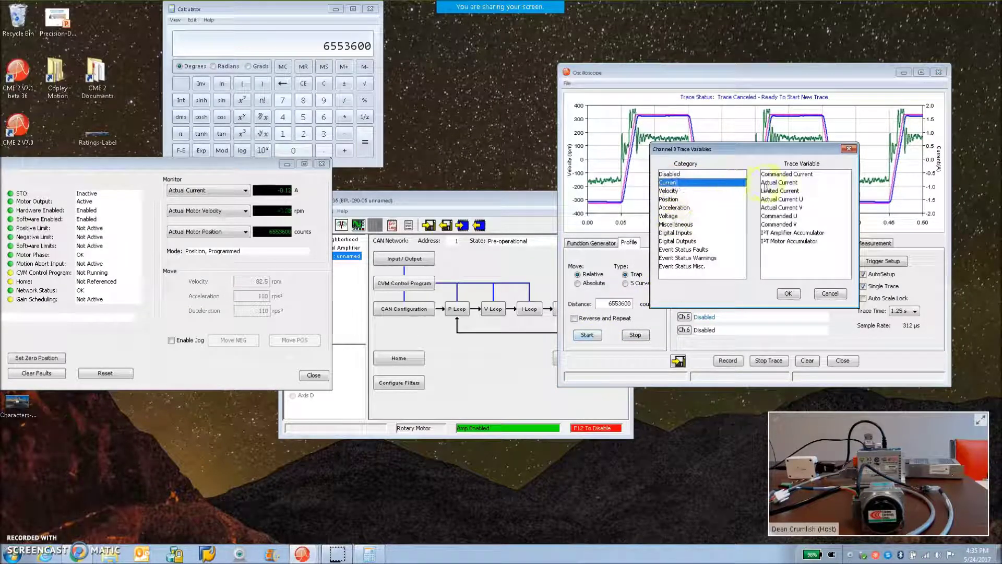
pyautogui.click(764, 183)
pyautogui.click(788, 294)
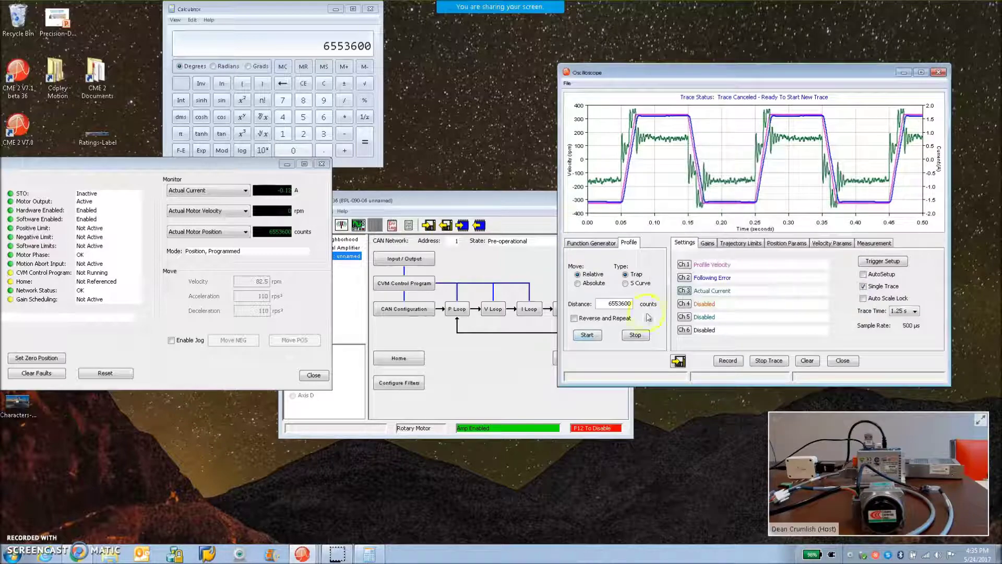
pyautogui.click(579, 336)
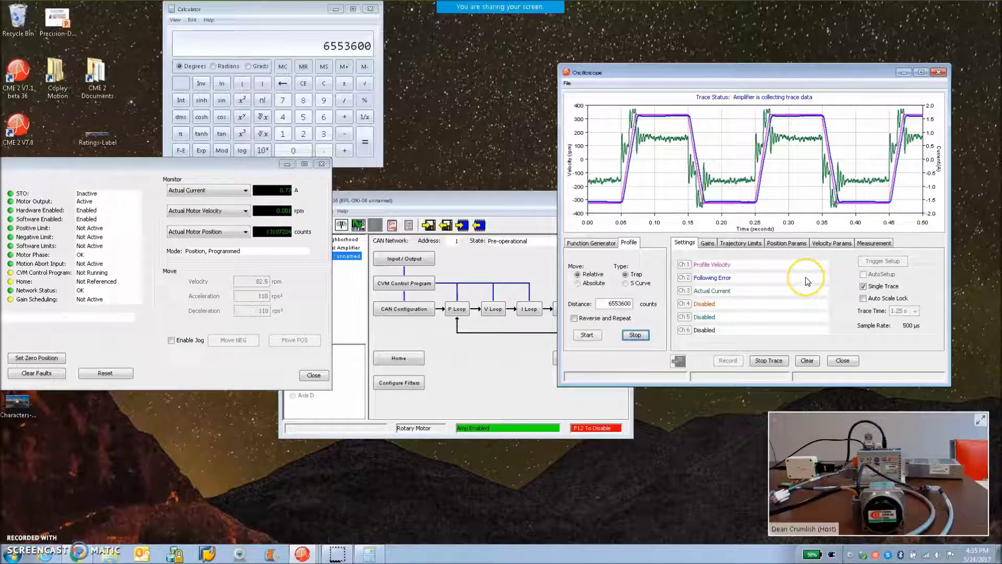
# Set trajectory Maximum Acceleration and Maximum Deceleration to 1000 rps²
pyautogui.click(741, 242)
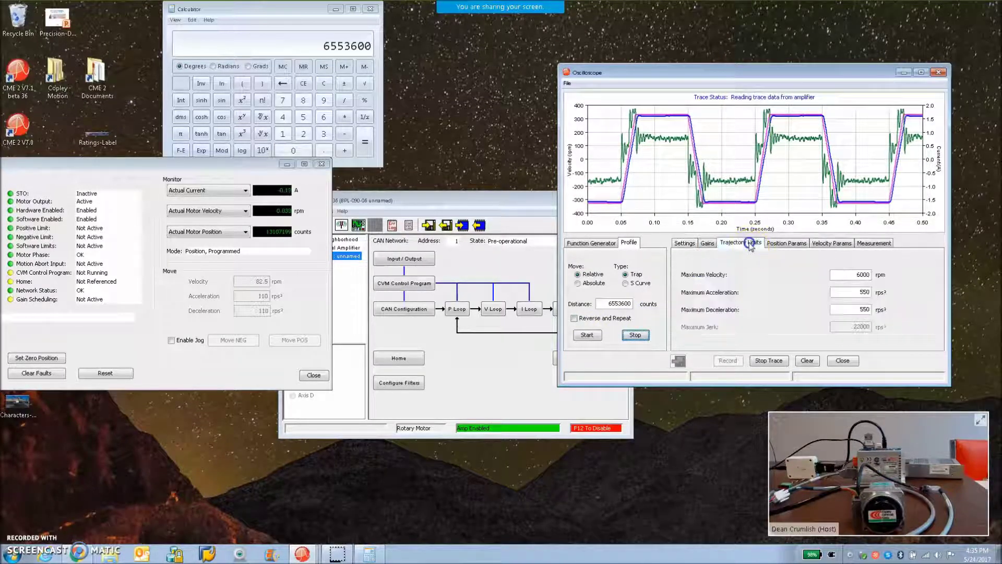
pyautogui.click(865, 291)
pyautogui.write('1000')
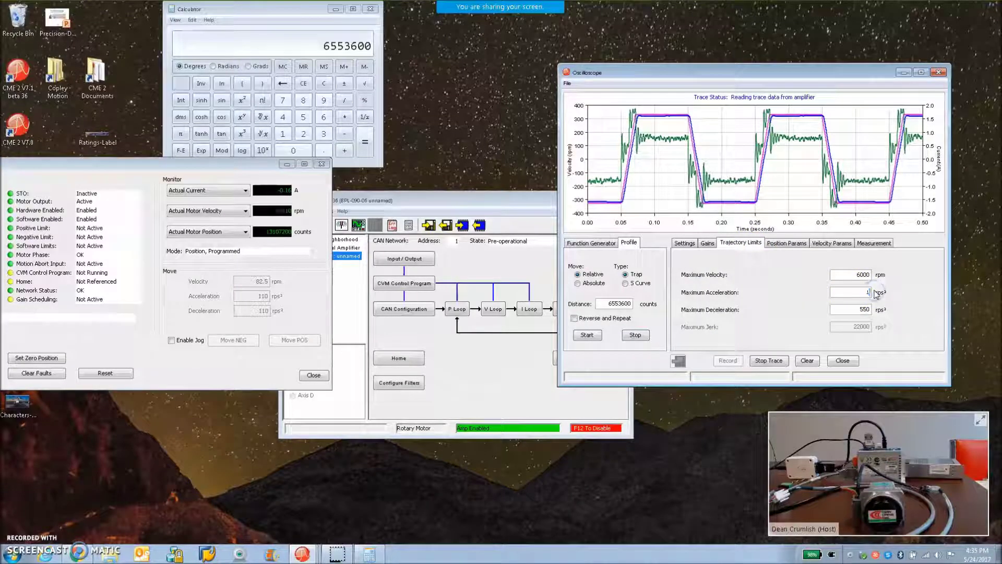
pyautogui.click(861, 309)
pyautogui.doubleClick(877, 310)
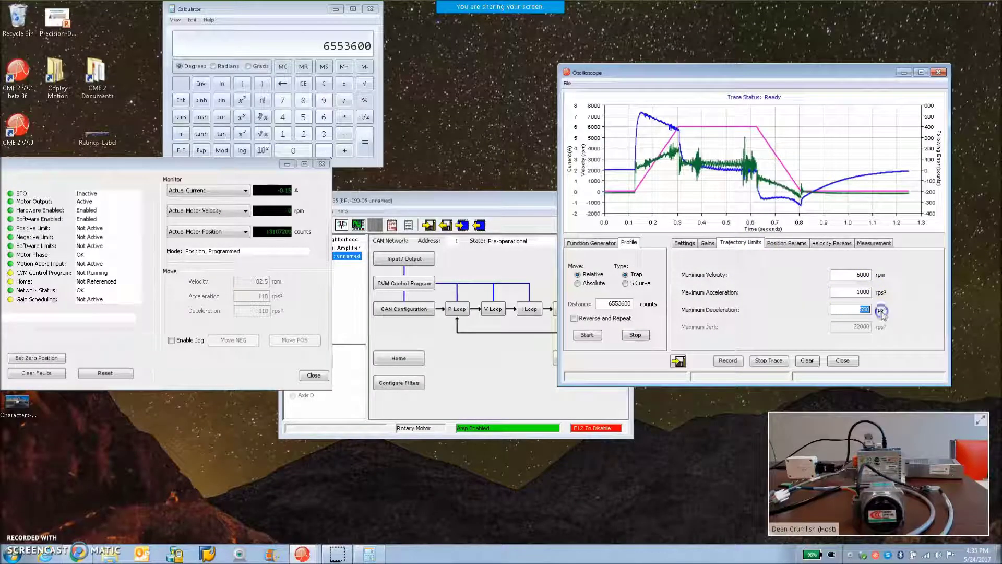
pyautogui.write('1000')
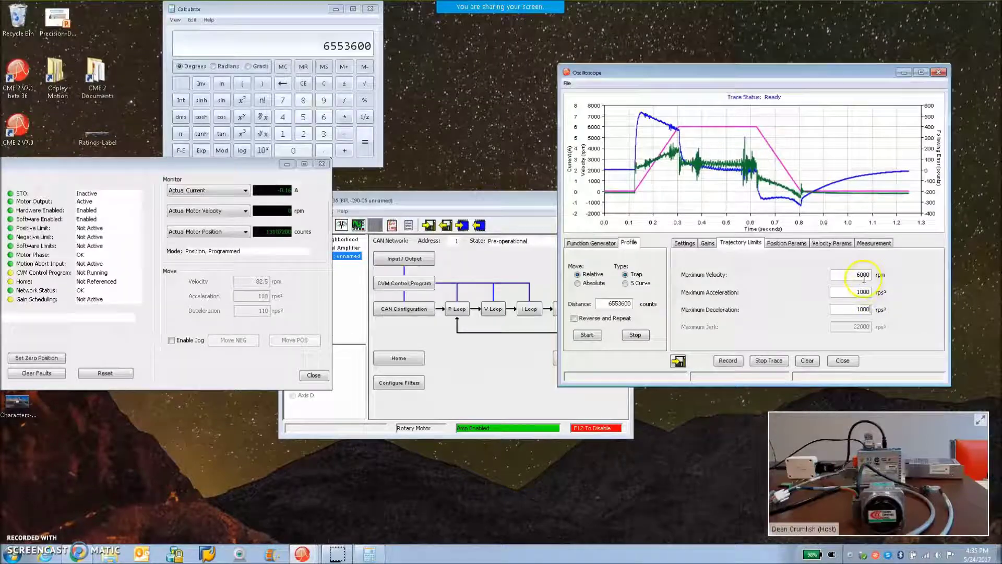
# Set velocity integral gain Vi to 120, then run and stop a test move
pyautogui.click(707, 243)
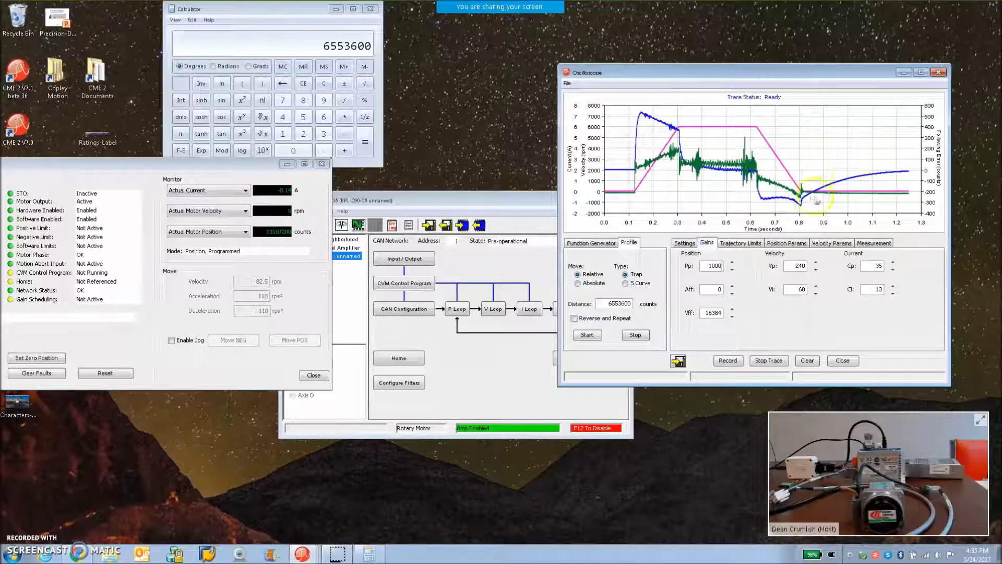
pyautogui.click(797, 290)
pyautogui.write('120')
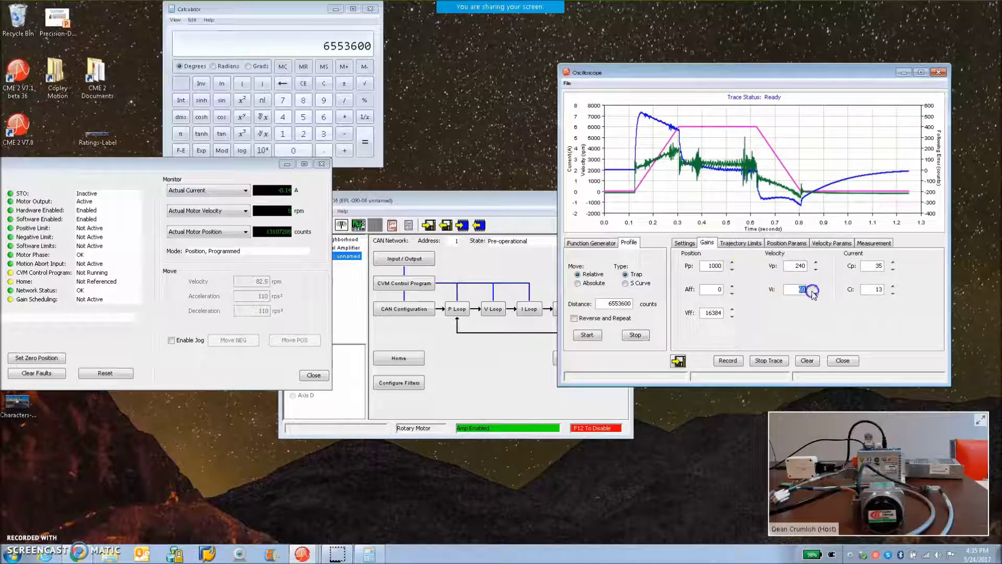
pyautogui.click(798, 185)
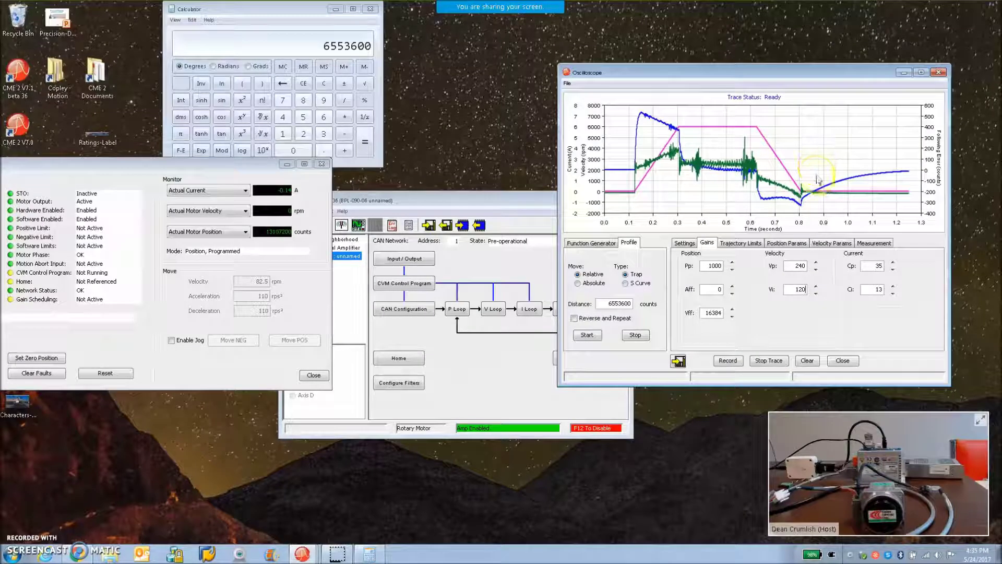
pyautogui.click(599, 337)
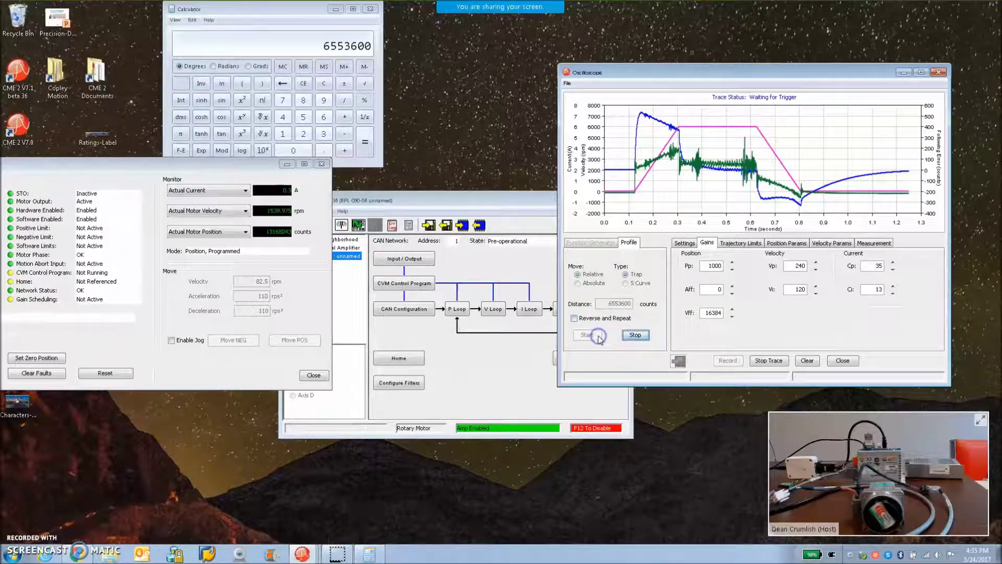
pyautogui.click(634, 333)
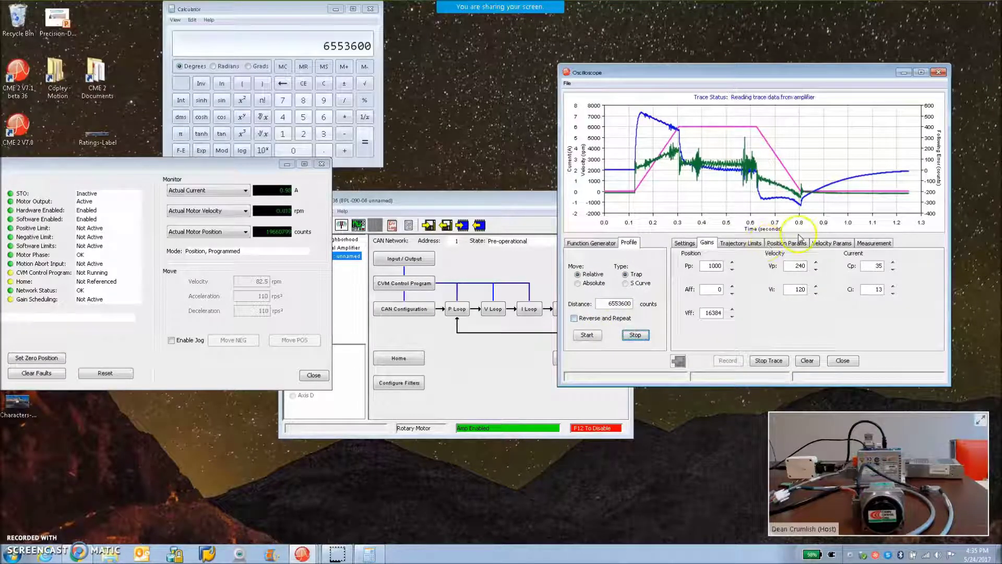
# Check the trajectory limits again, set Vi to 220 and rerun the test move
pyautogui.click(686, 243)
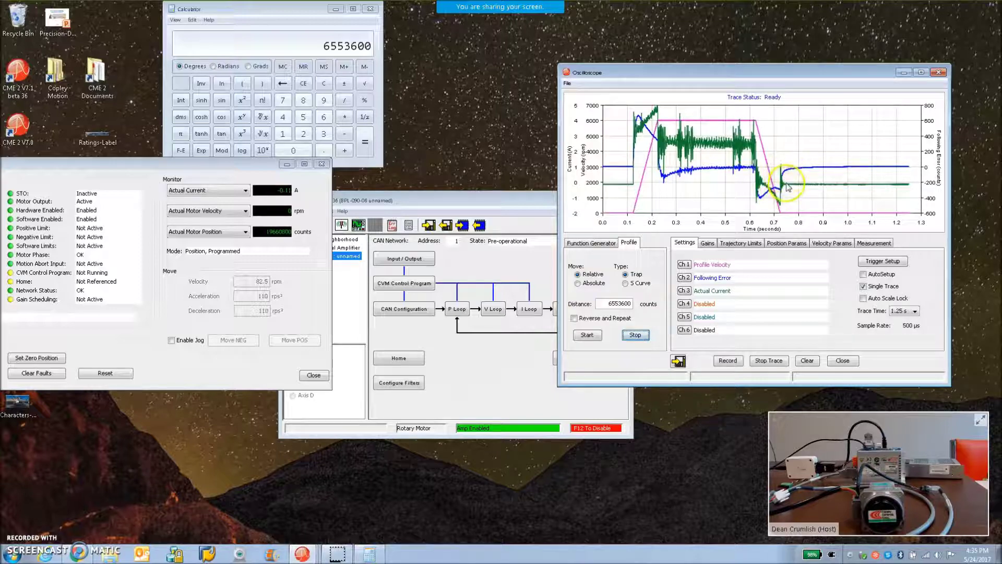
pyautogui.click(736, 244)
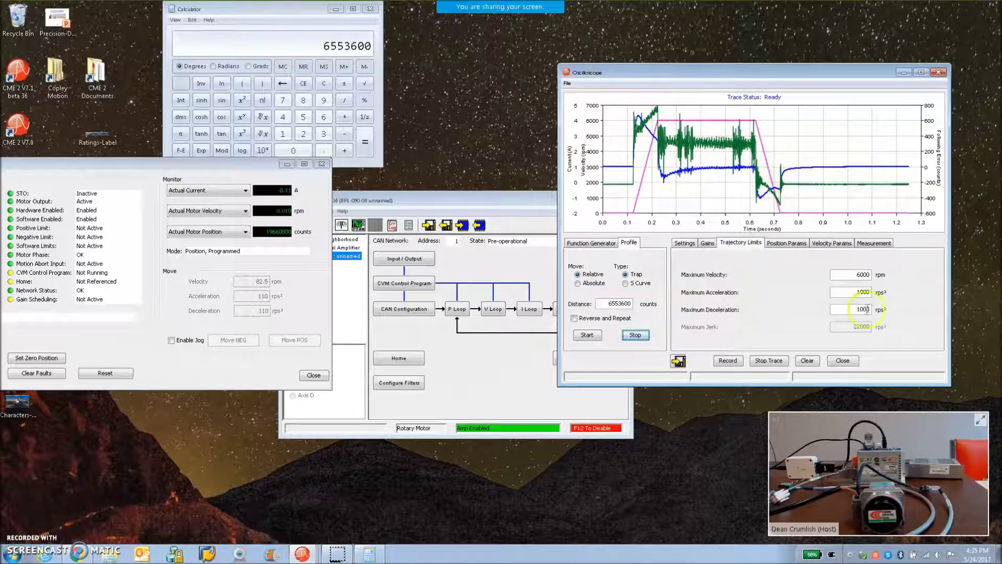
pyautogui.click(707, 243)
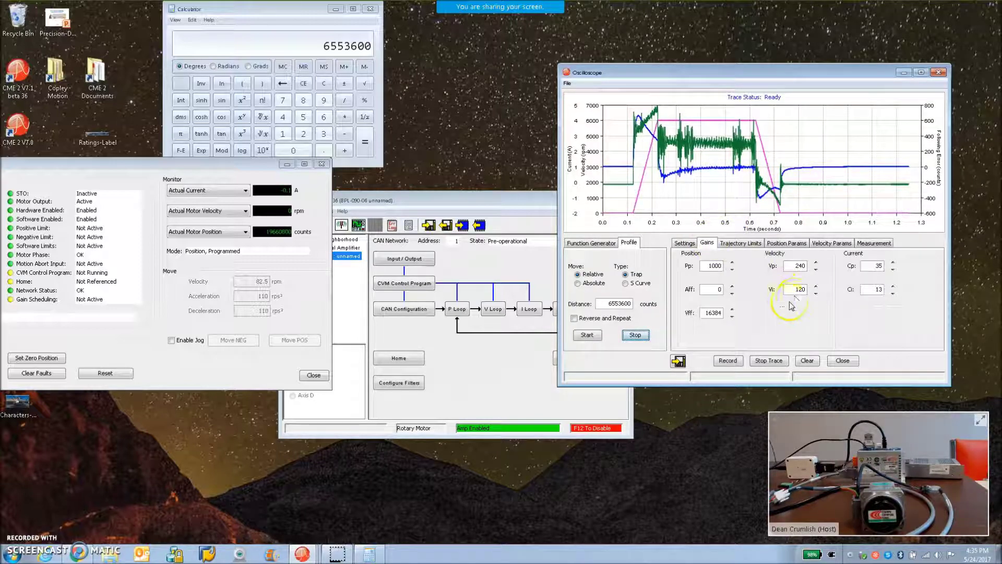
pyautogui.moveTo(796, 289); pyautogui.dragTo(810, 293)
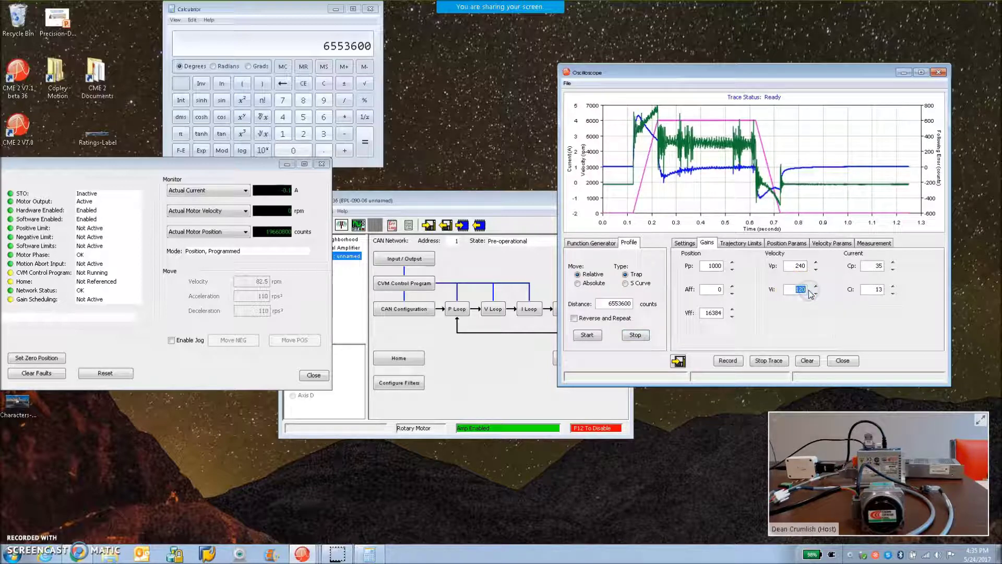
pyautogui.write('220')
pyautogui.click(589, 336)
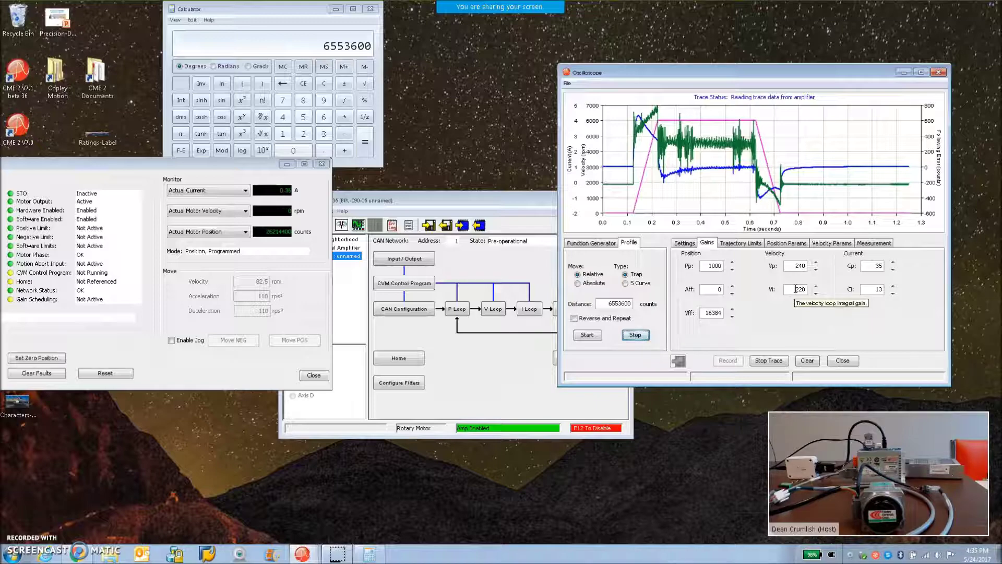
# Set Vi back to 120 and capture a new 6553600-count move trace
pyautogui.doubleClick(795, 289)
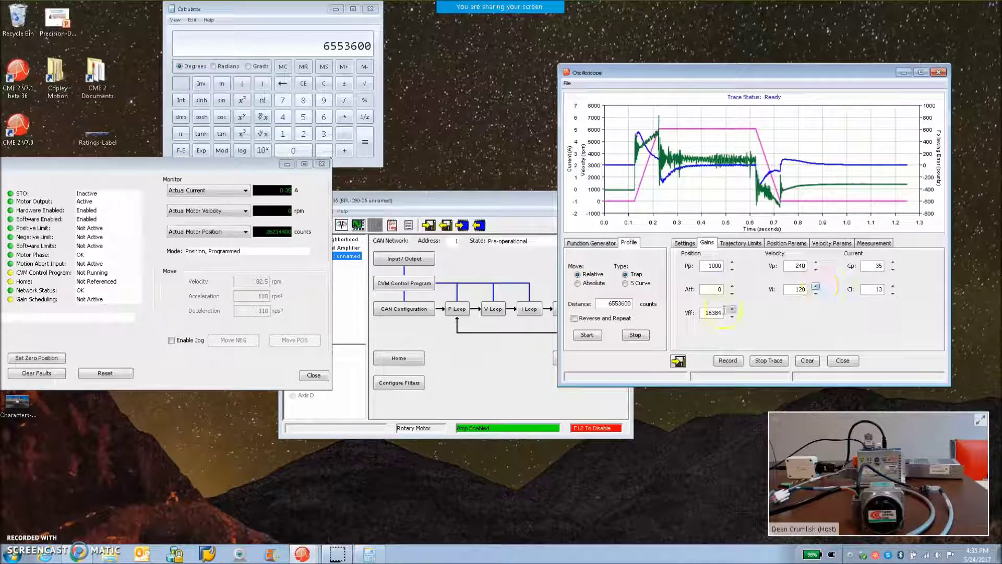
pyautogui.click(591, 337)
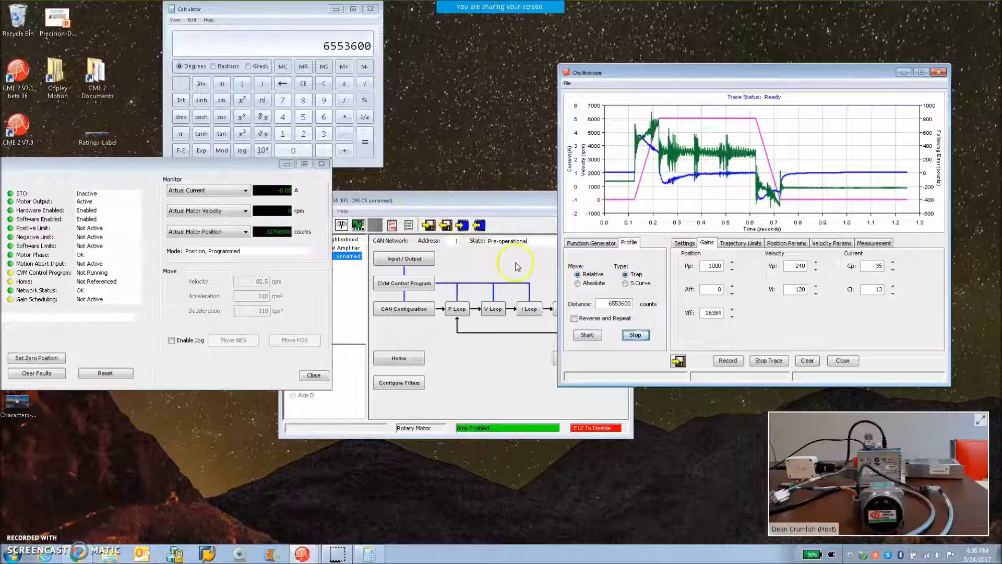
# Switch the profile to an absolute move to position 0 and run it
pyautogui.click(578, 282)
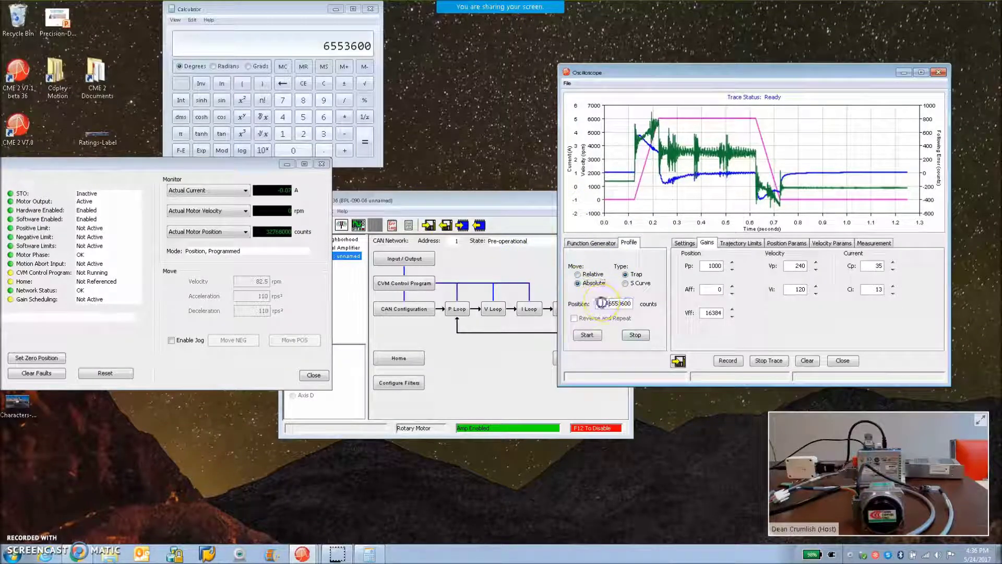
pyautogui.moveTo(602, 303); pyautogui.dragTo(637, 306)
pyautogui.write('0')
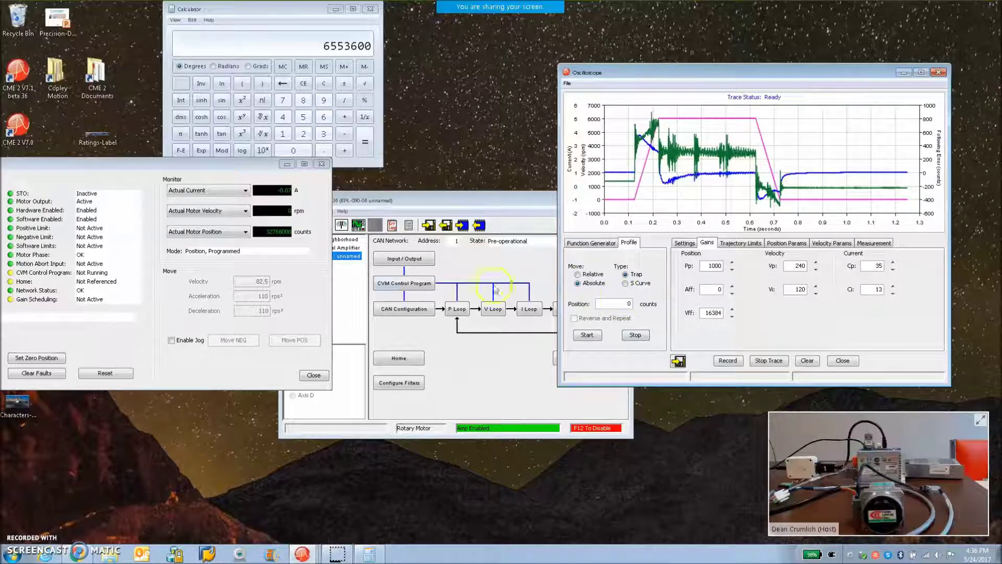
pyautogui.click(590, 336)
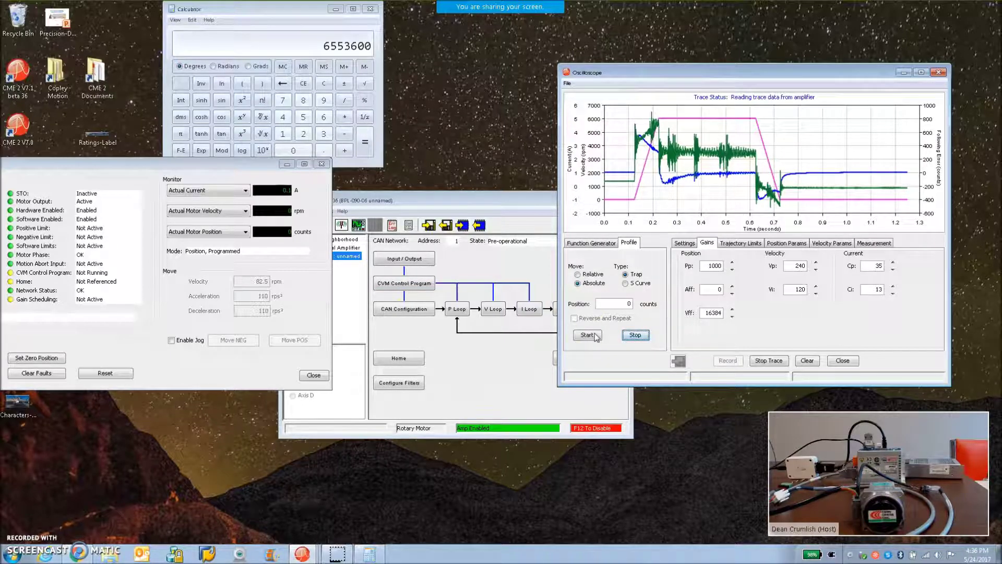
pyautogui.click(462, 274)
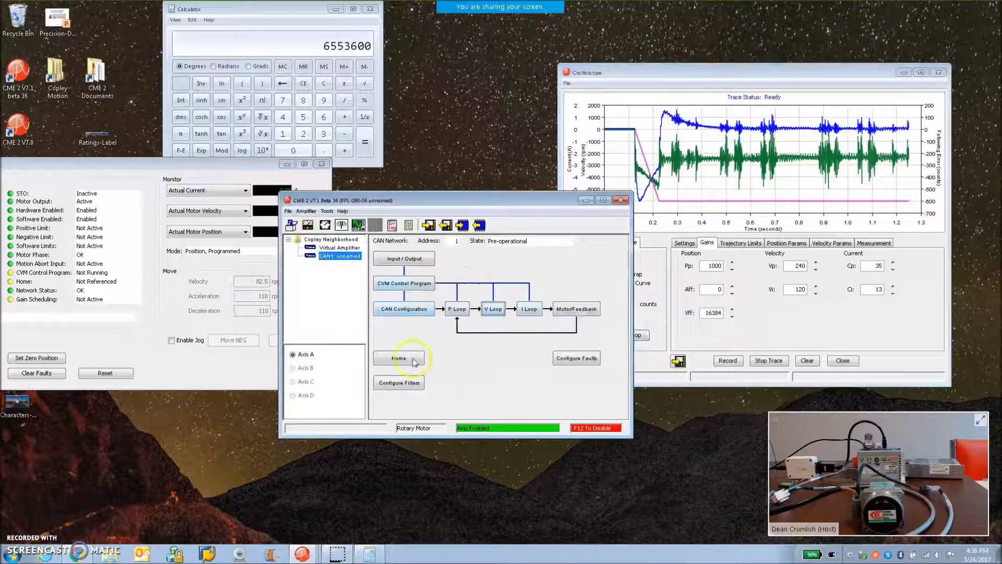
# Open the Home settings and arrange the Control Panel beside the main window
pyautogui.moveTo(444, 199); pyautogui.dragTo(523, 197)
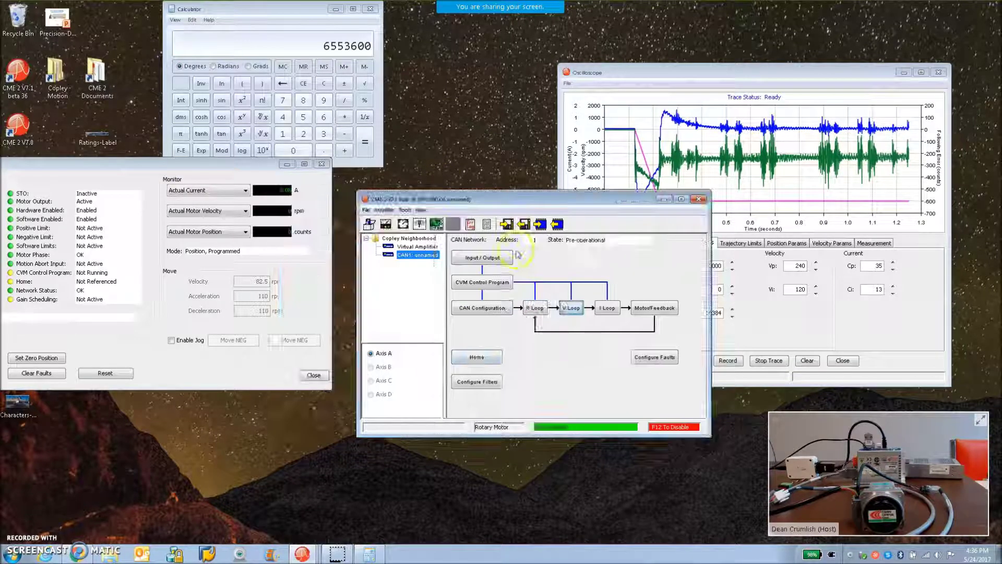
pyautogui.click(477, 357)
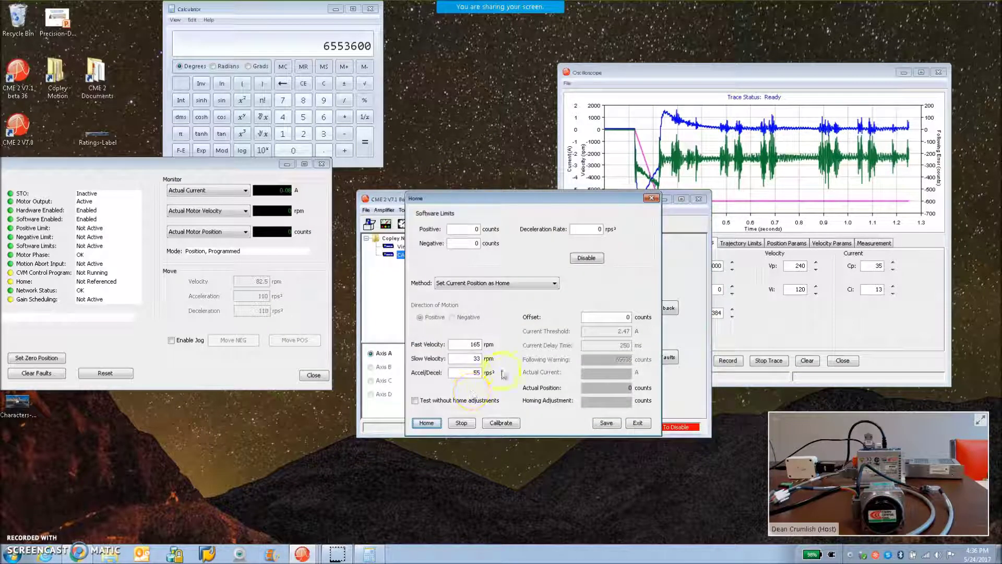
pyautogui.click(277, 286)
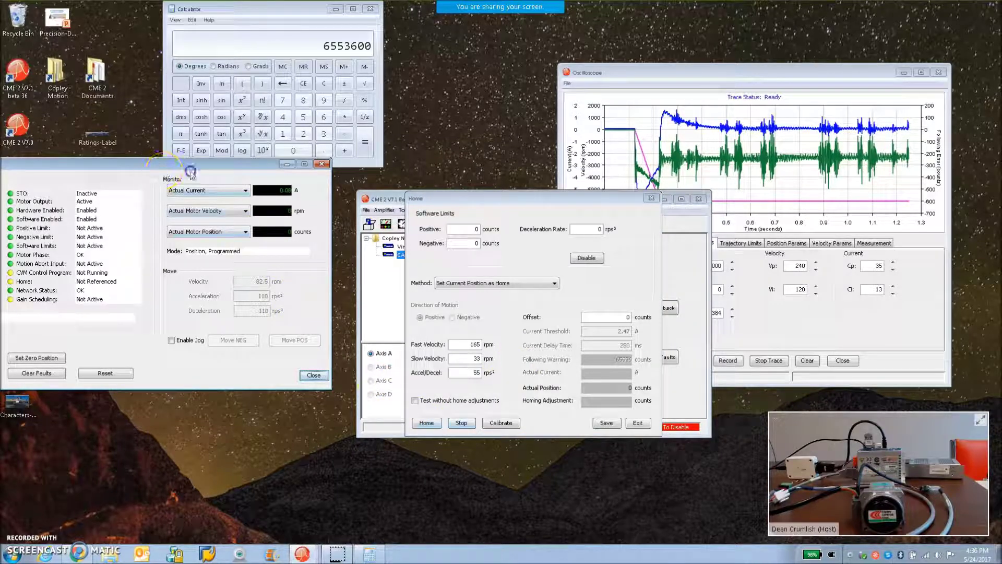
pyautogui.moveTo(177, 172); pyautogui.dragTo(195, 178)
pyautogui.click(119, 373)
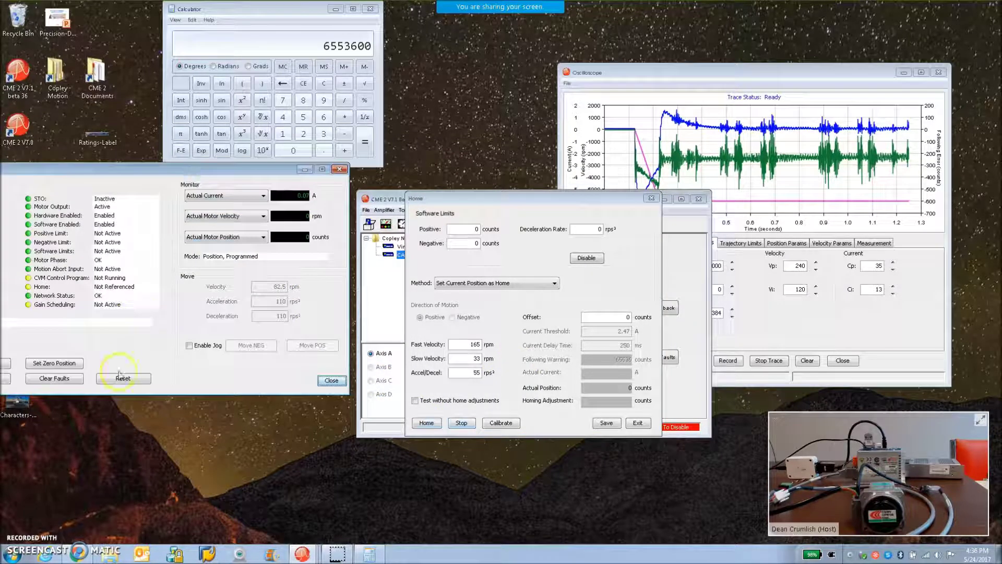
# Enable Jog and jog the motor positive twice, then negative, reaching 22528 counts
pyautogui.click(189, 346)
pyautogui.click(310, 346)
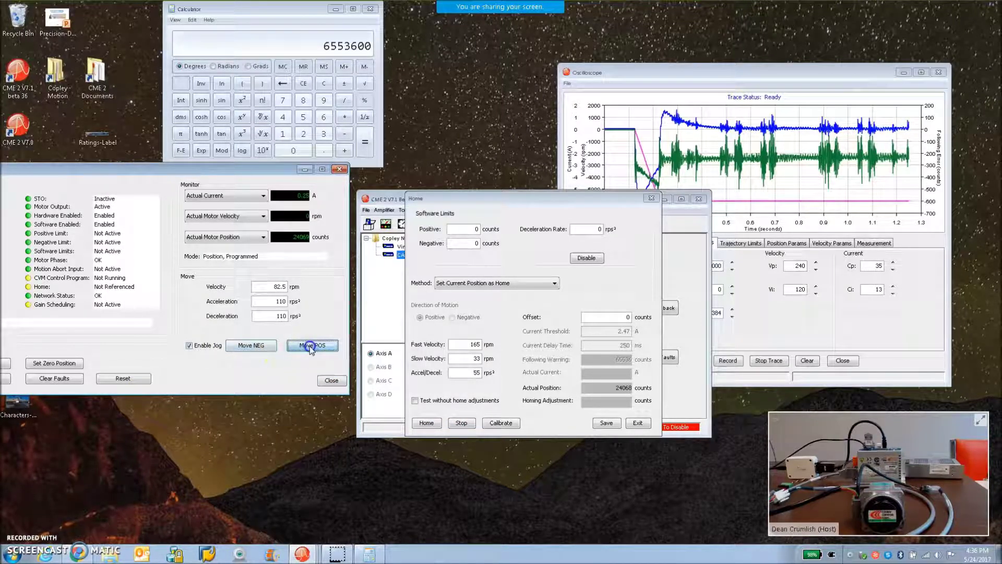
pyautogui.click(218, 352)
pyautogui.click(243, 346)
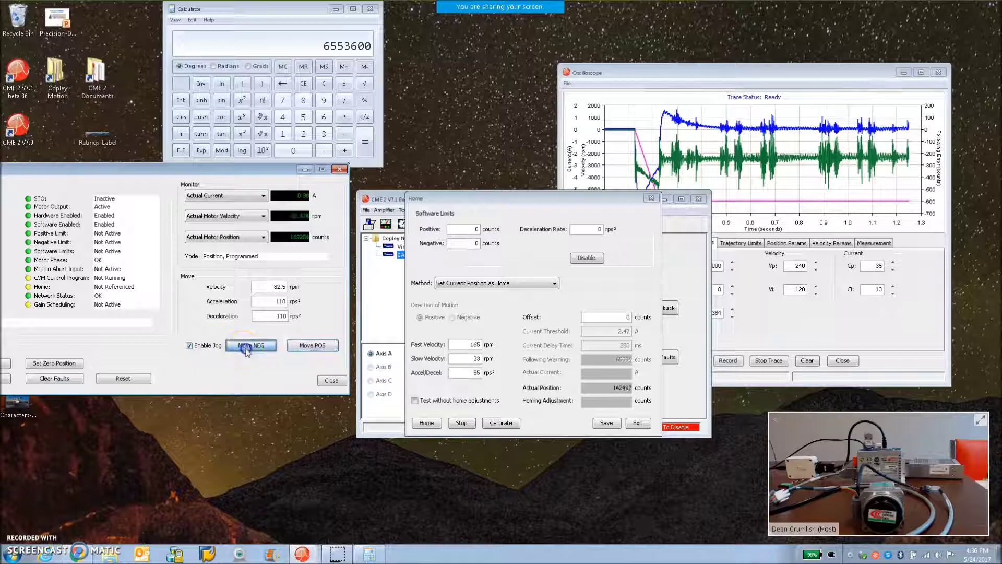
# Jog positive again, then set Offset -22528 and Method Absolute Encoder Immediate Home
pyautogui.click(301, 352)
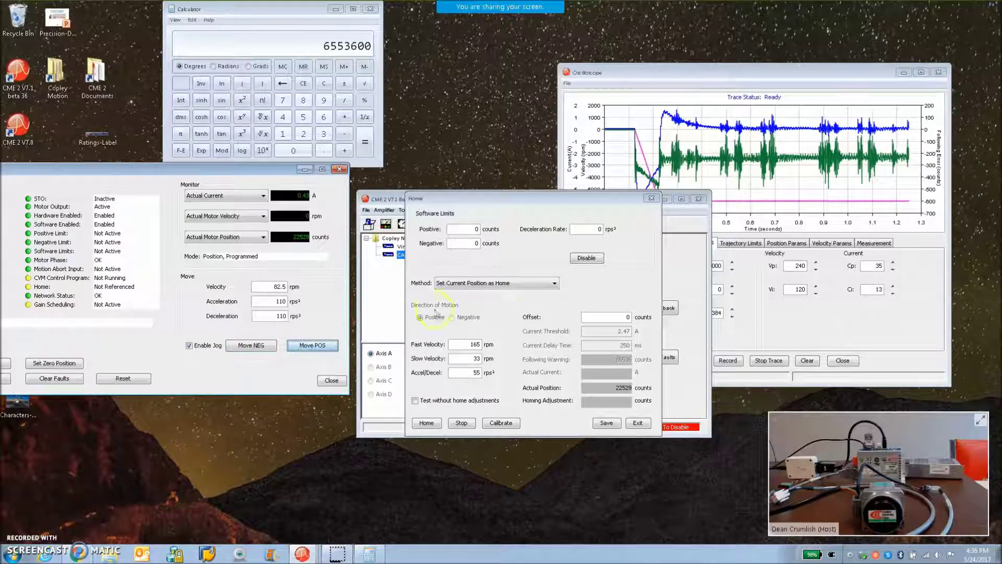
pyautogui.doubleClick(629, 317)
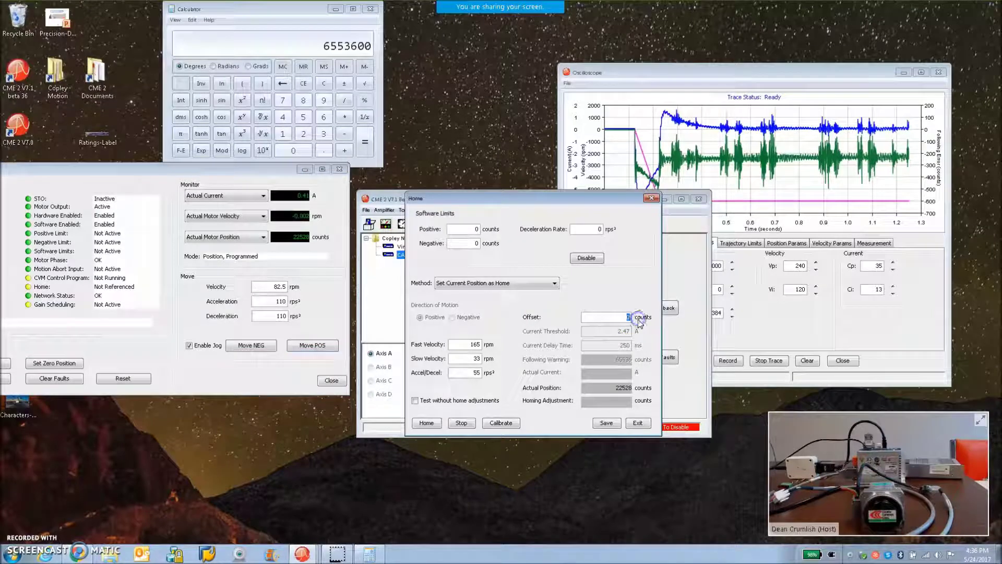
pyautogui.write('-')
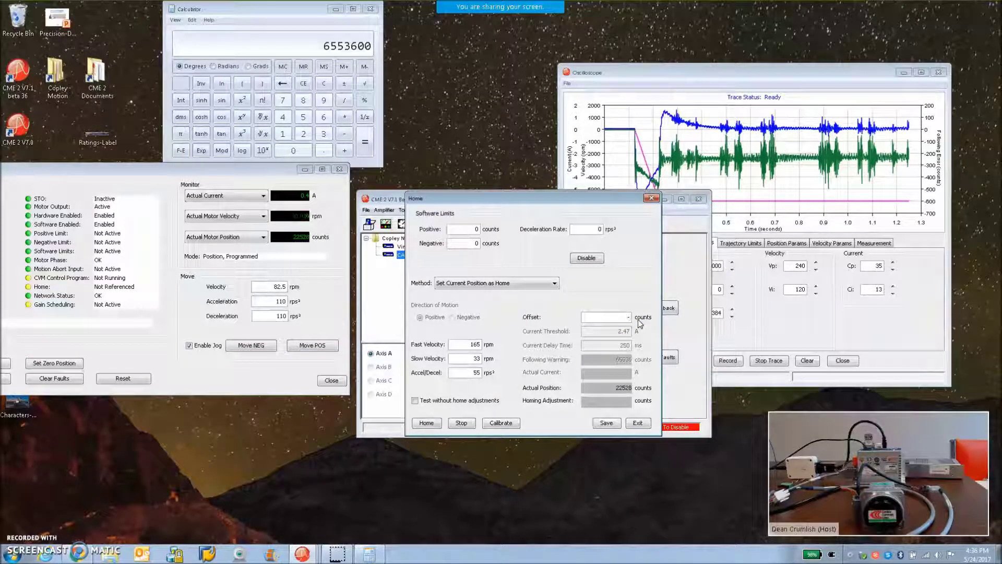
pyautogui.write('32')
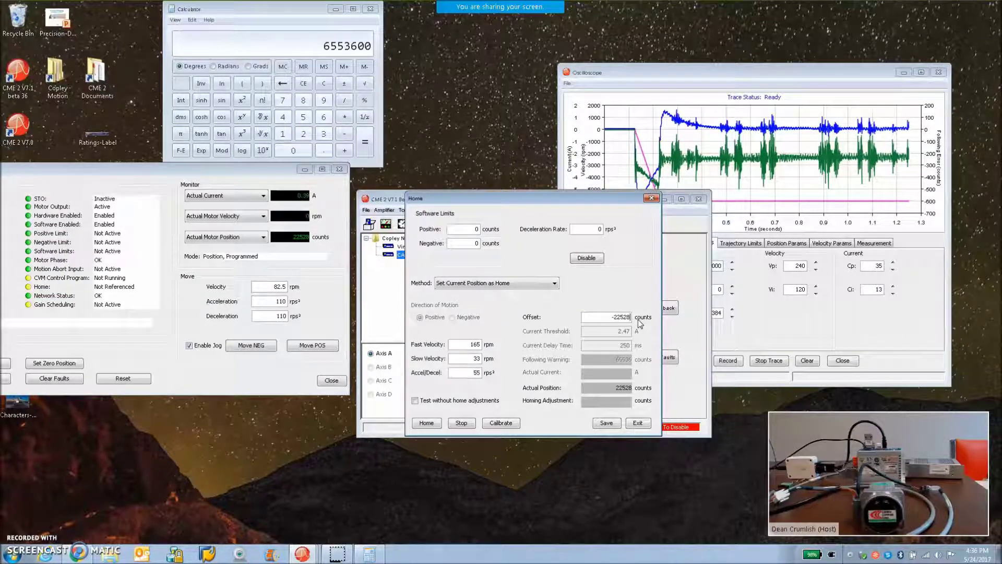
pyautogui.click(491, 282)
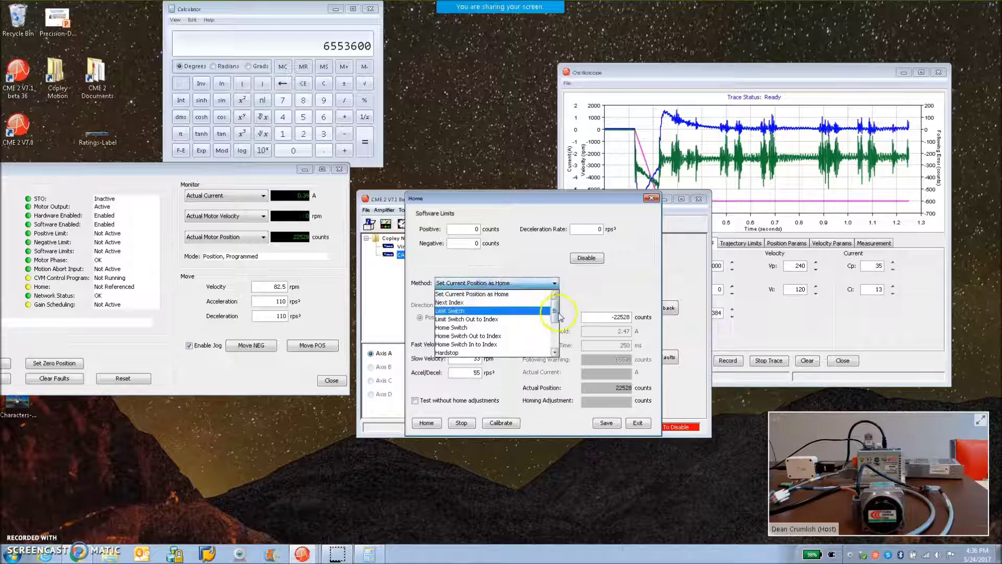
pyautogui.moveTo(556, 303); pyautogui.dragTo(555, 351)
pyautogui.click(542, 352)
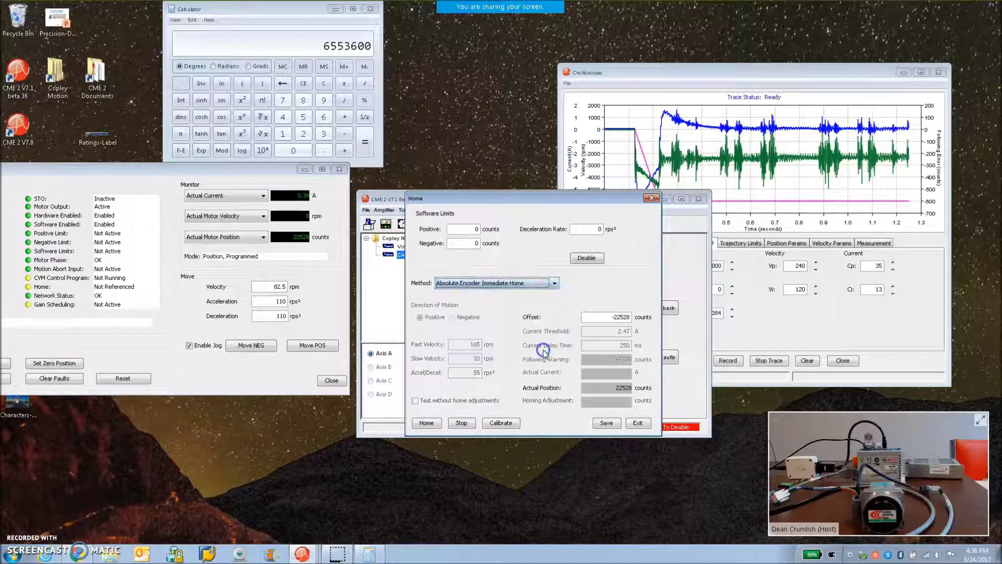
# Run the homing, acknowledge the calibrated message, and bring the Control Panel forward
pyautogui.click(426, 424)
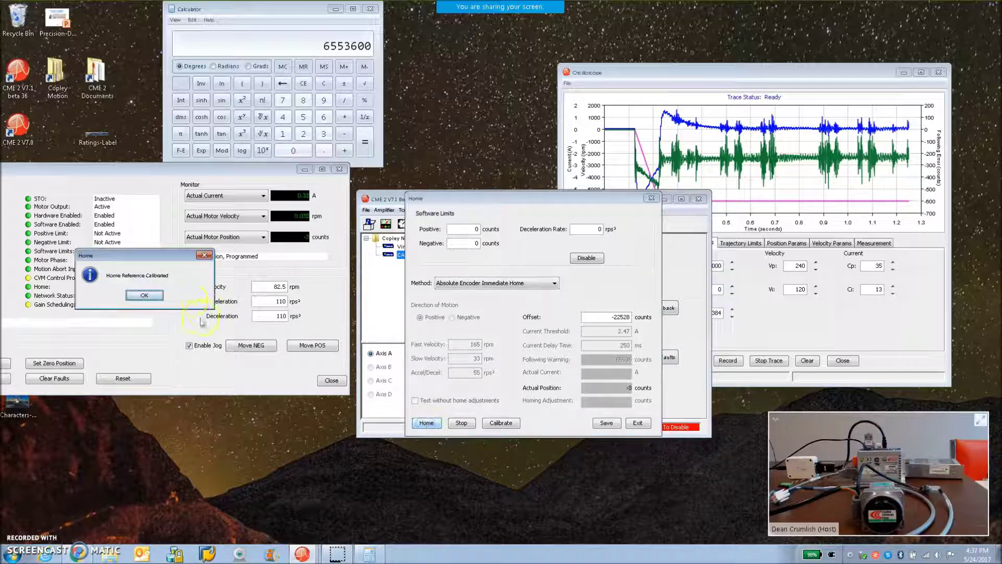
pyautogui.click(163, 296)
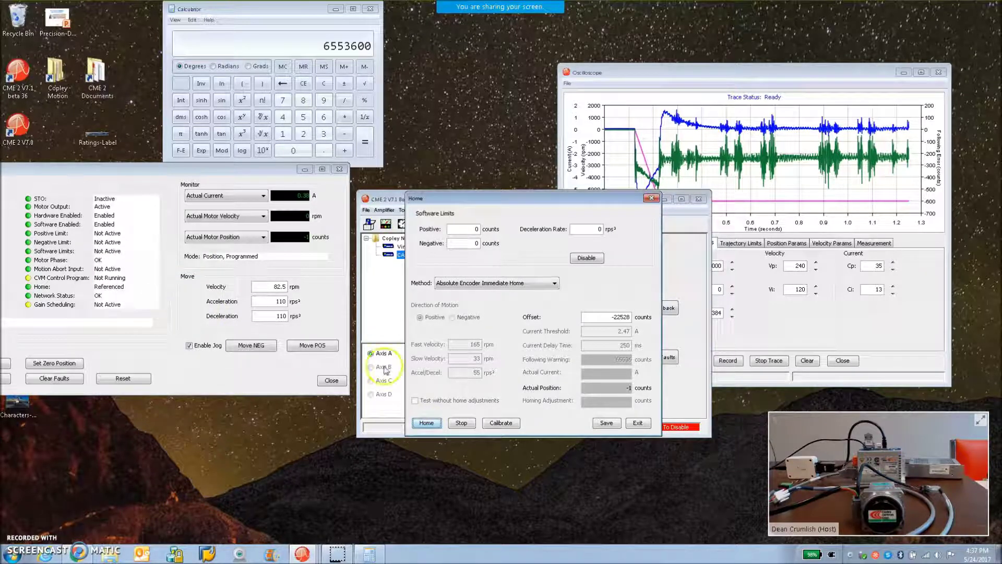
pyautogui.click(438, 424)
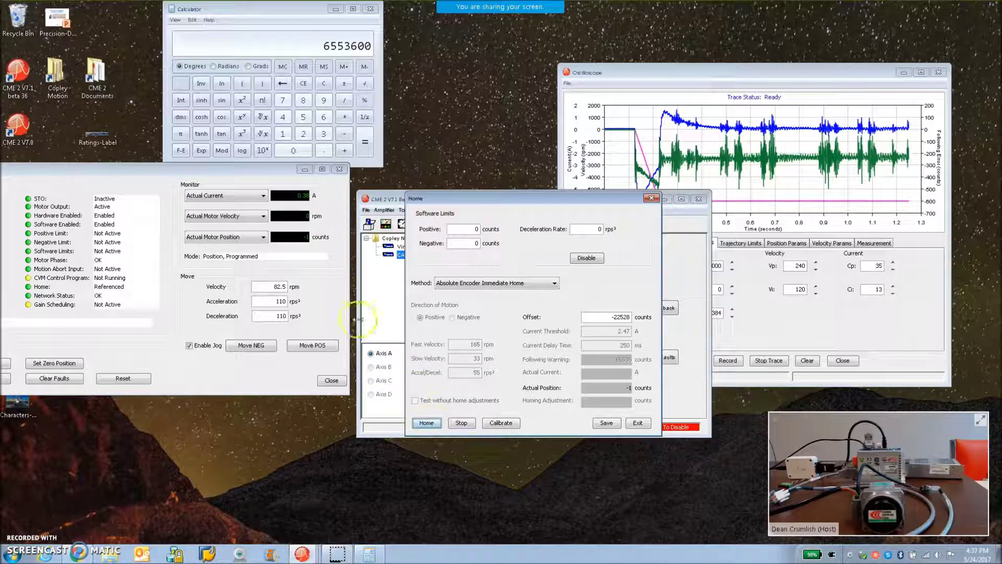
pyautogui.moveTo(83, 166); pyautogui.dragTo(136, 171)
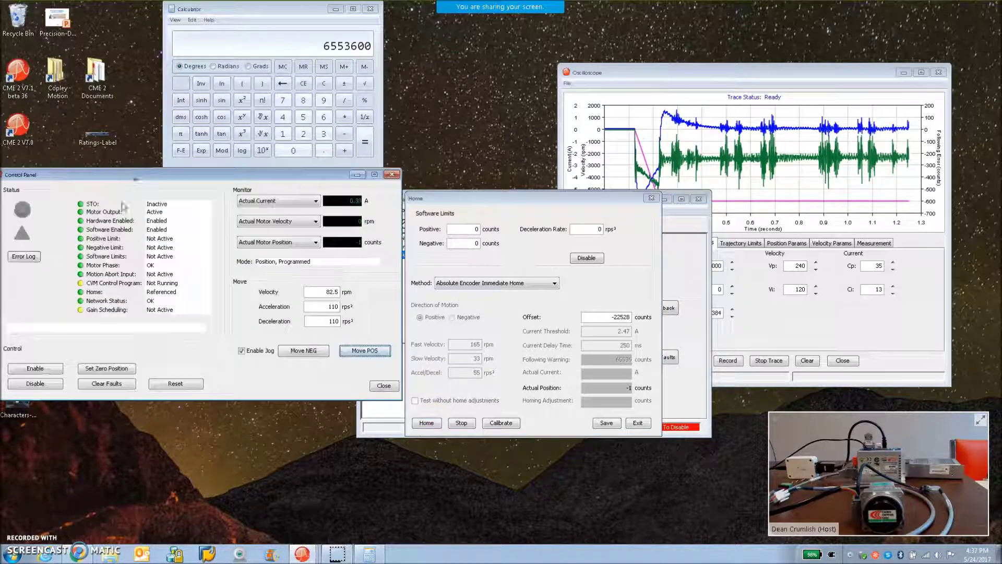
pyautogui.click(90, 301)
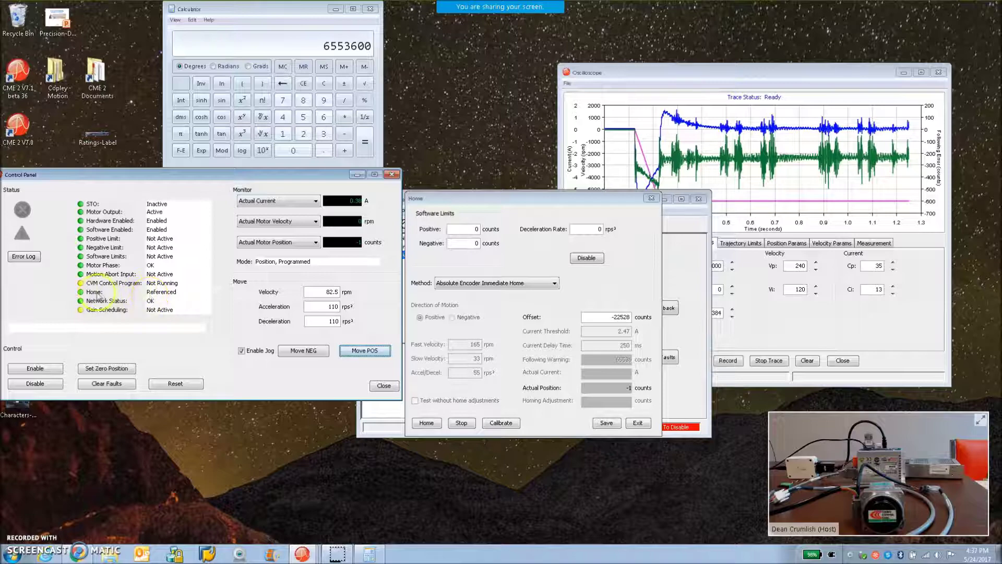
pyautogui.click(177, 384)
# Save to flash, overwrite Copley\BML-FHA-11C-50-12S17bE-C.ccx on disk, and close the Home dialog
pyautogui.moveTo(459, 198); pyautogui.dragTo(453, 313)
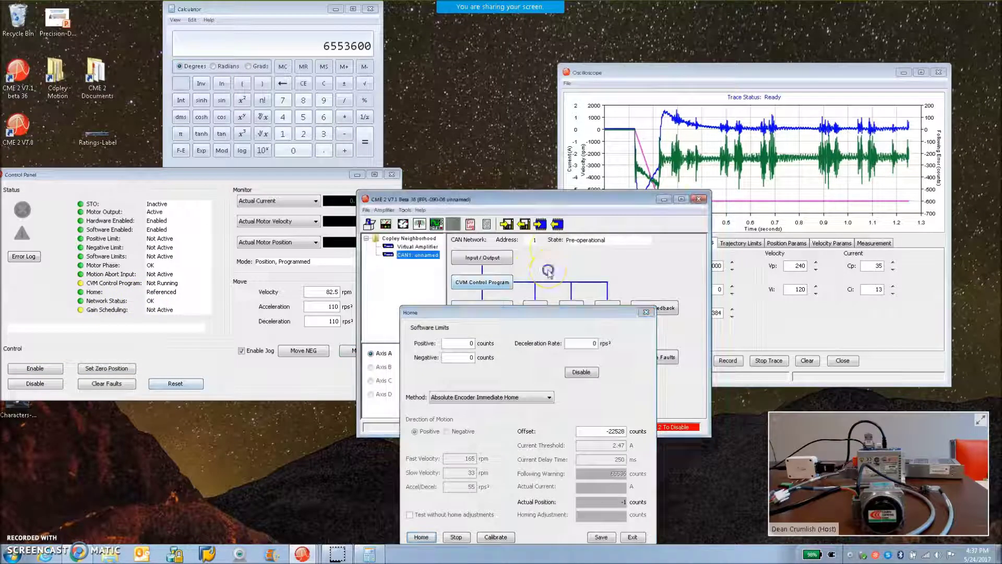
pyautogui.click(541, 225)
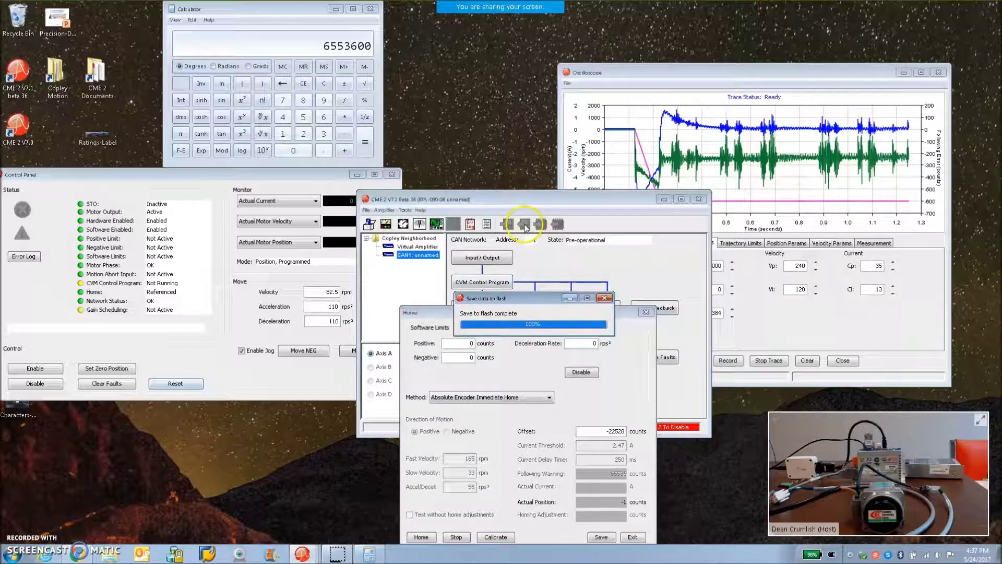
pyautogui.click(506, 225)
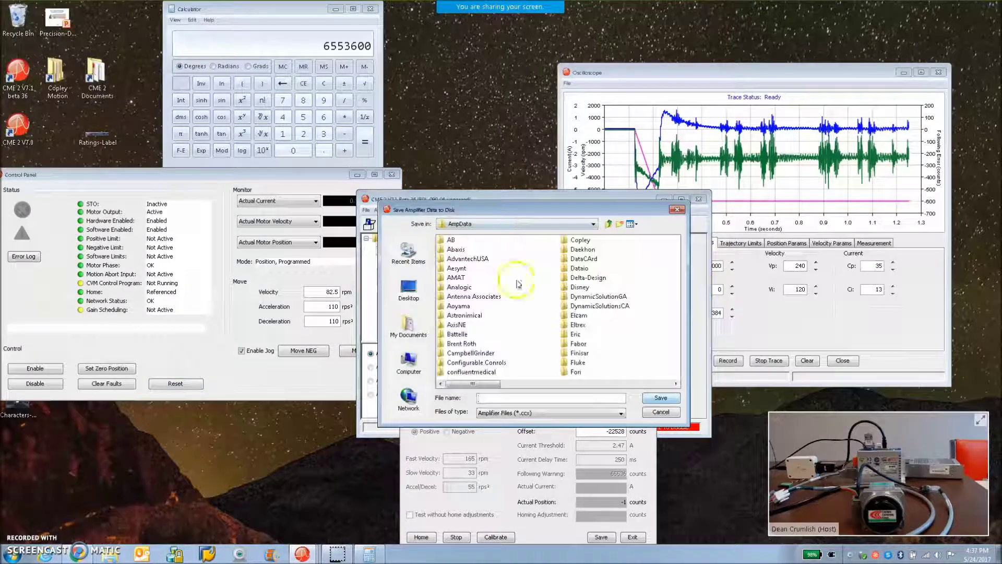
pyautogui.doubleClick(586, 242)
pyautogui.click(491, 250)
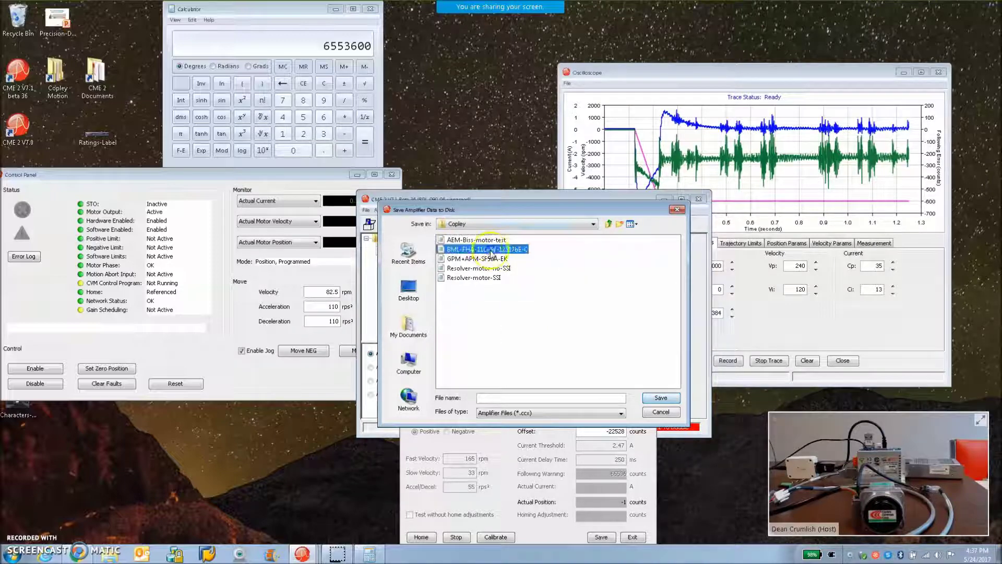
pyautogui.click(661, 399)
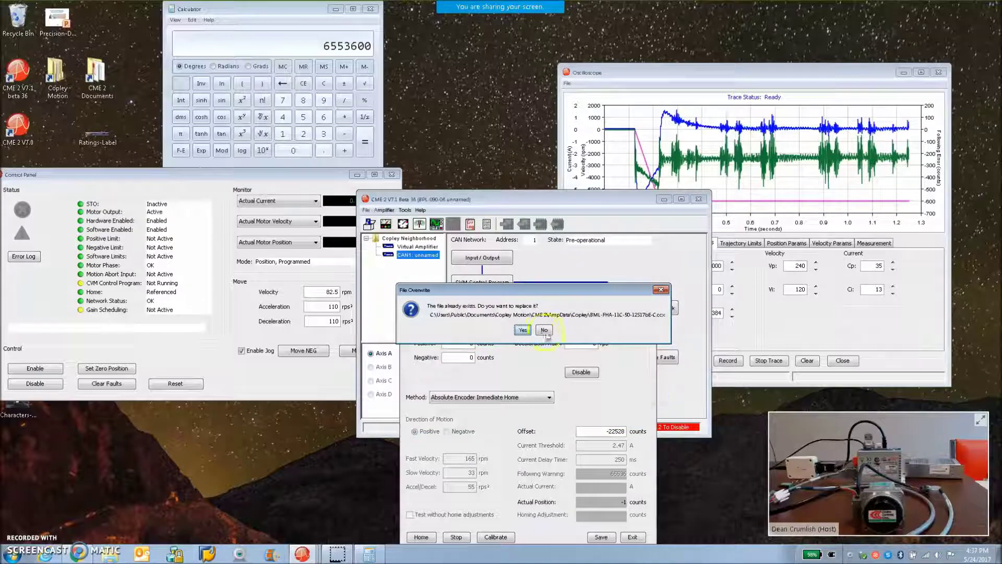
pyautogui.click(523, 329)
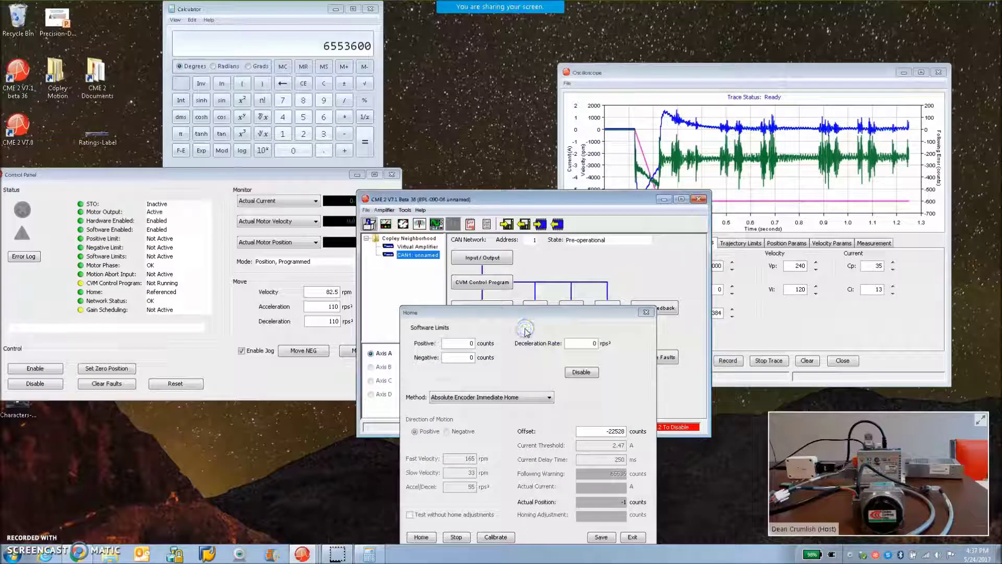
pyautogui.click(646, 312)
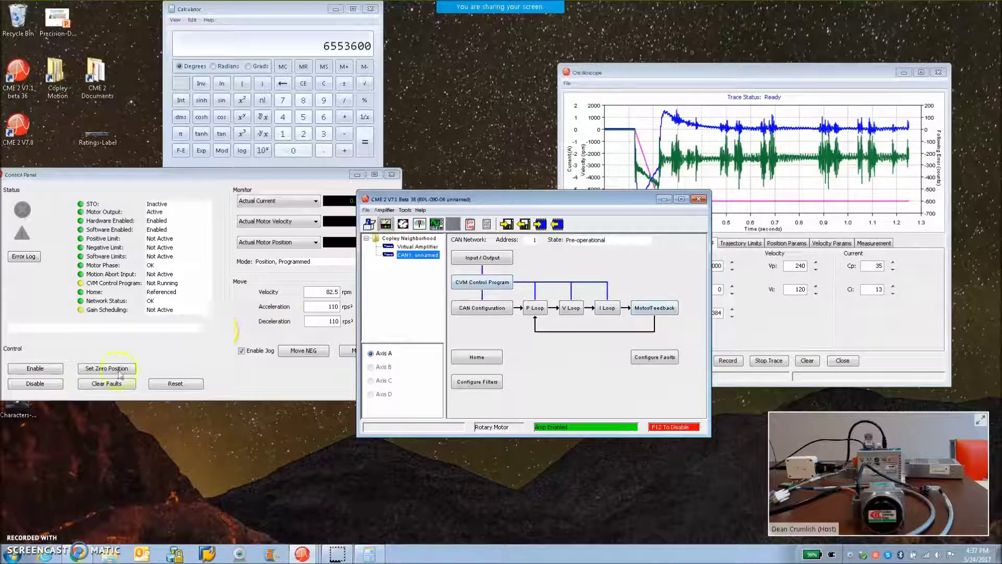
# Reset the amplifier without saving working data, then reopen Home, which keeps the -22528 offset
pyautogui.click(162, 383)
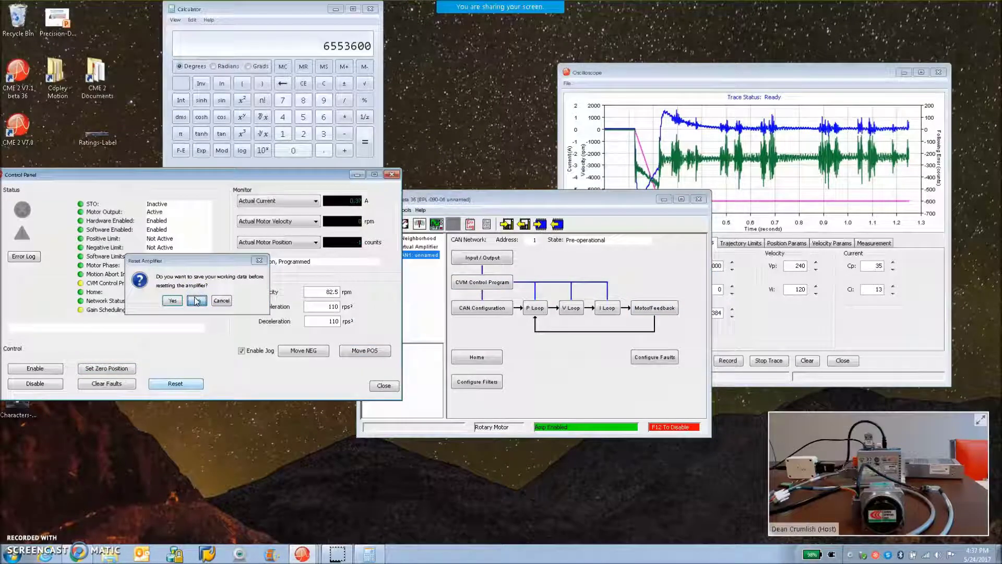
pyautogui.click(197, 301)
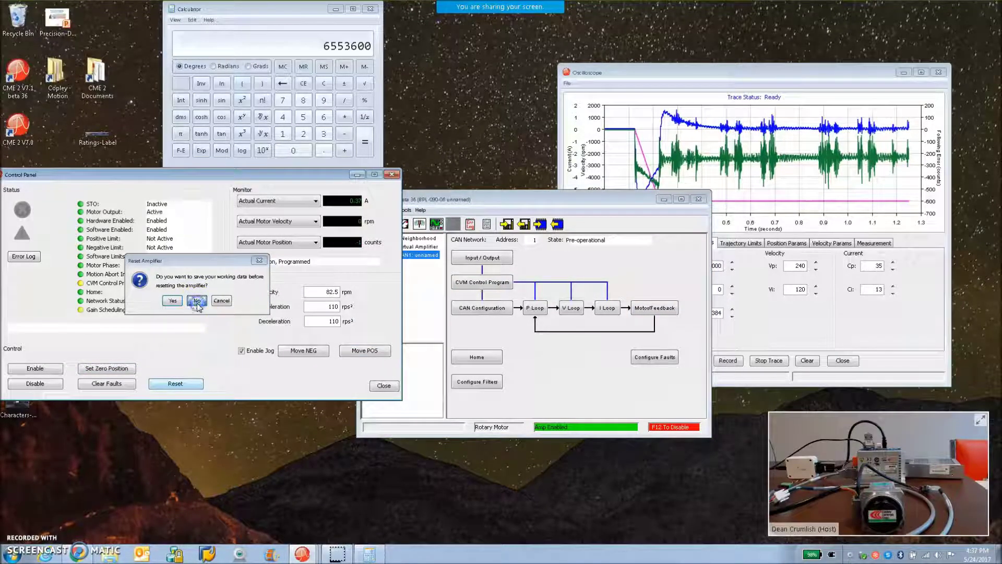
pyautogui.click(197, 302)
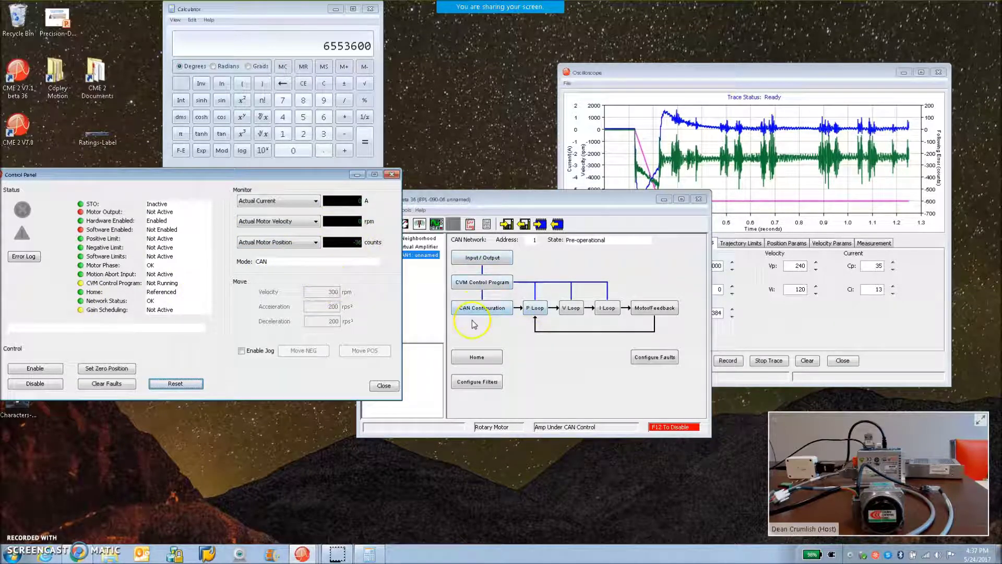
pyautogui.click(476, 358)
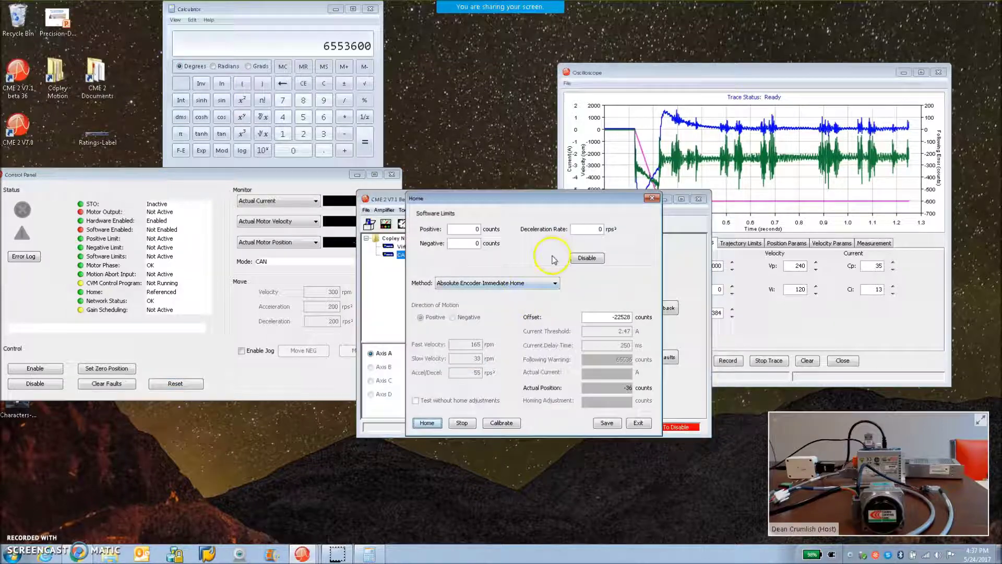
# Home using Set Current Position as Home so position reads 0, then bring the Control Panel forward
pyautogui.click(556, 283)
pyautogui.moveTo(557, 334); pyautogui.dragTo(557, 307)
pyautogui.click(543, 294)
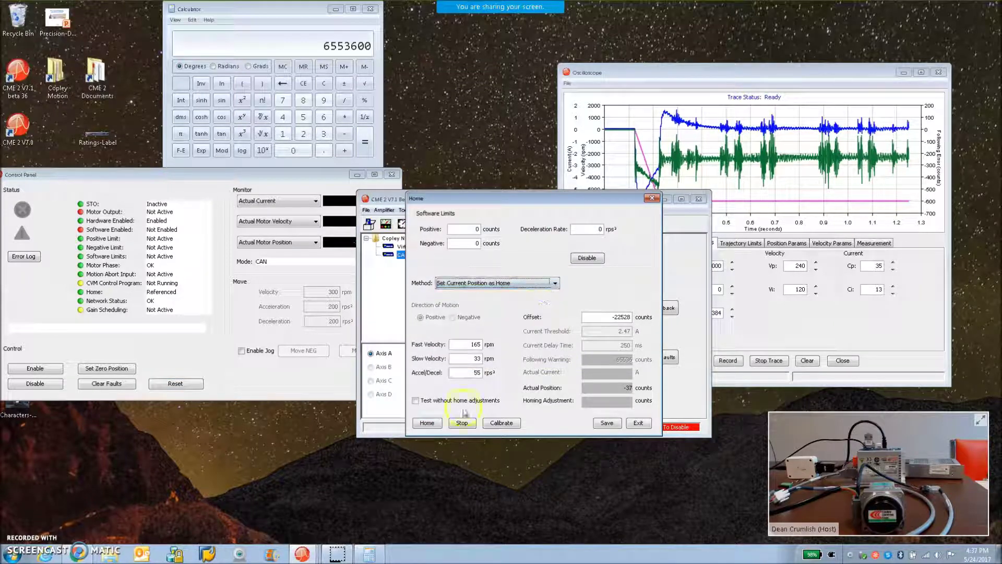
pyautogui.click(436, 424)
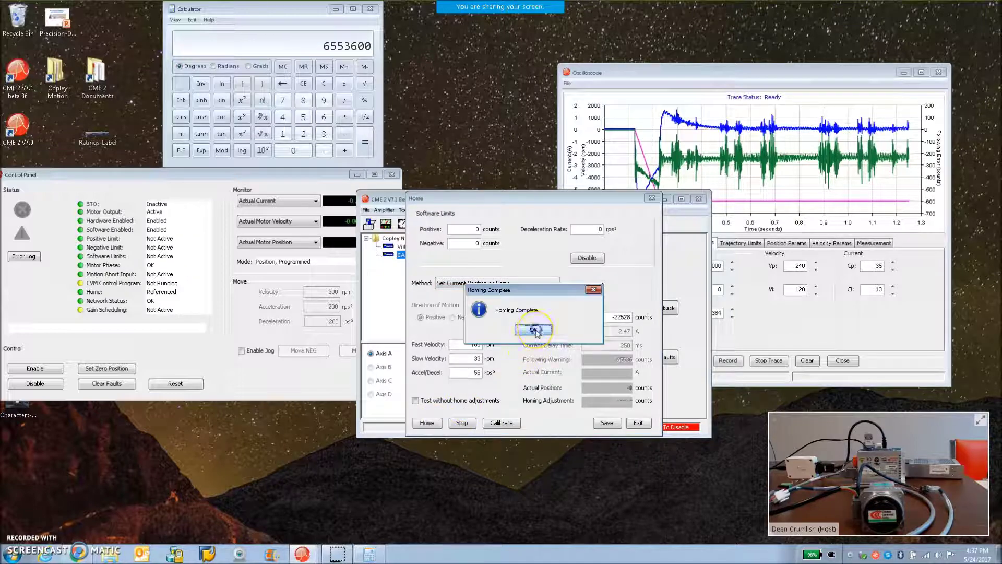
pyautogui.click(535, 331)
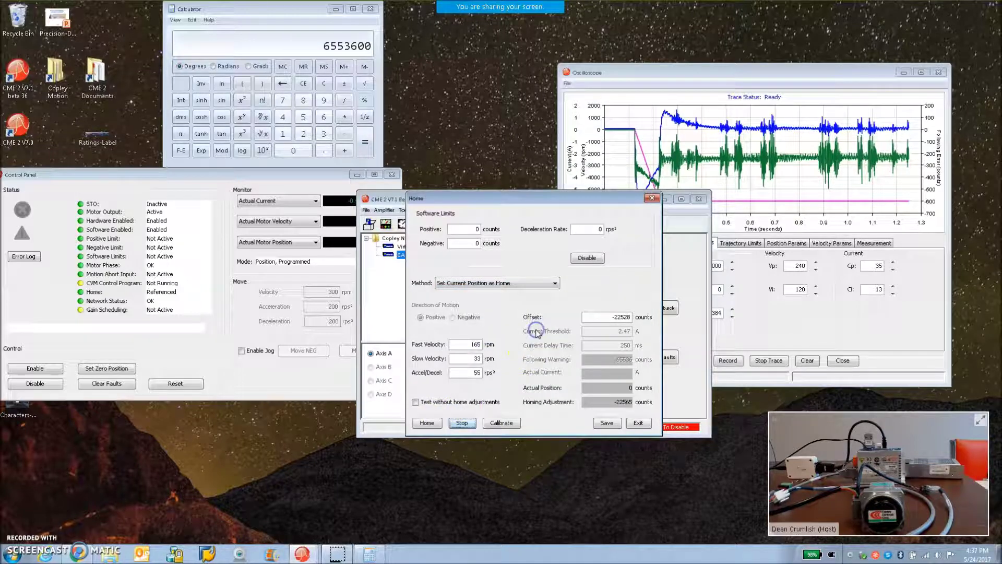
pyautogui.click(302, 183)
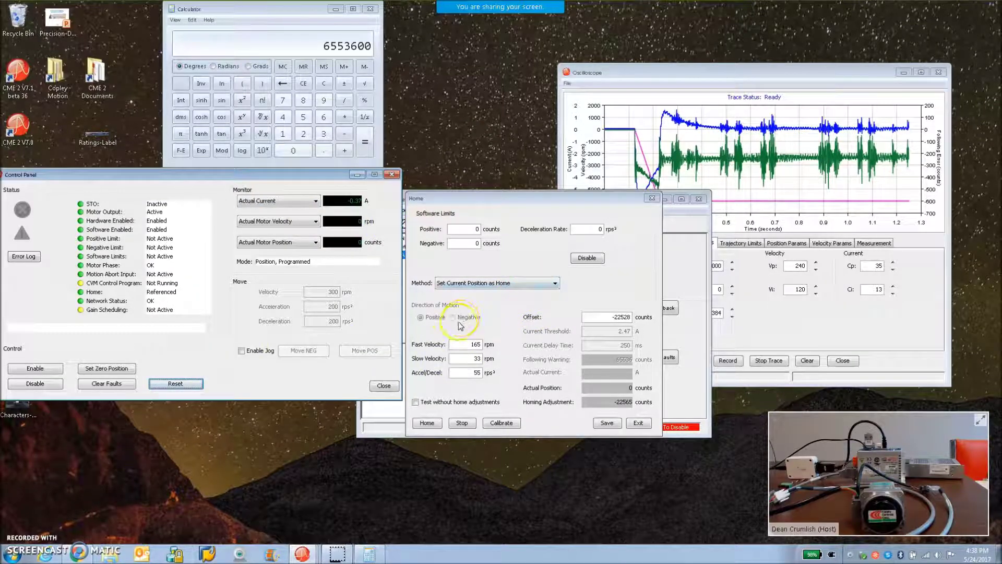
pyautogui.click(256, 351)
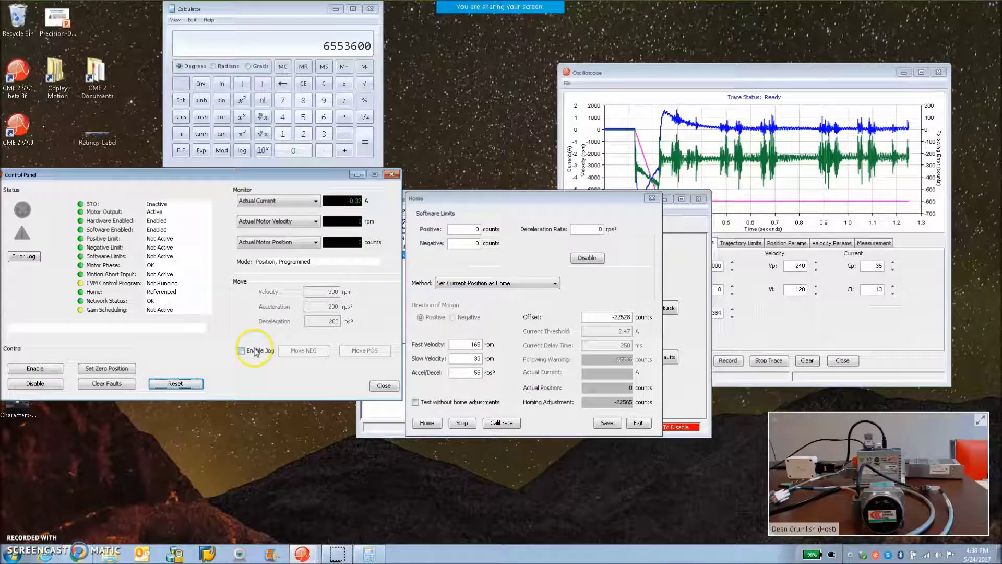